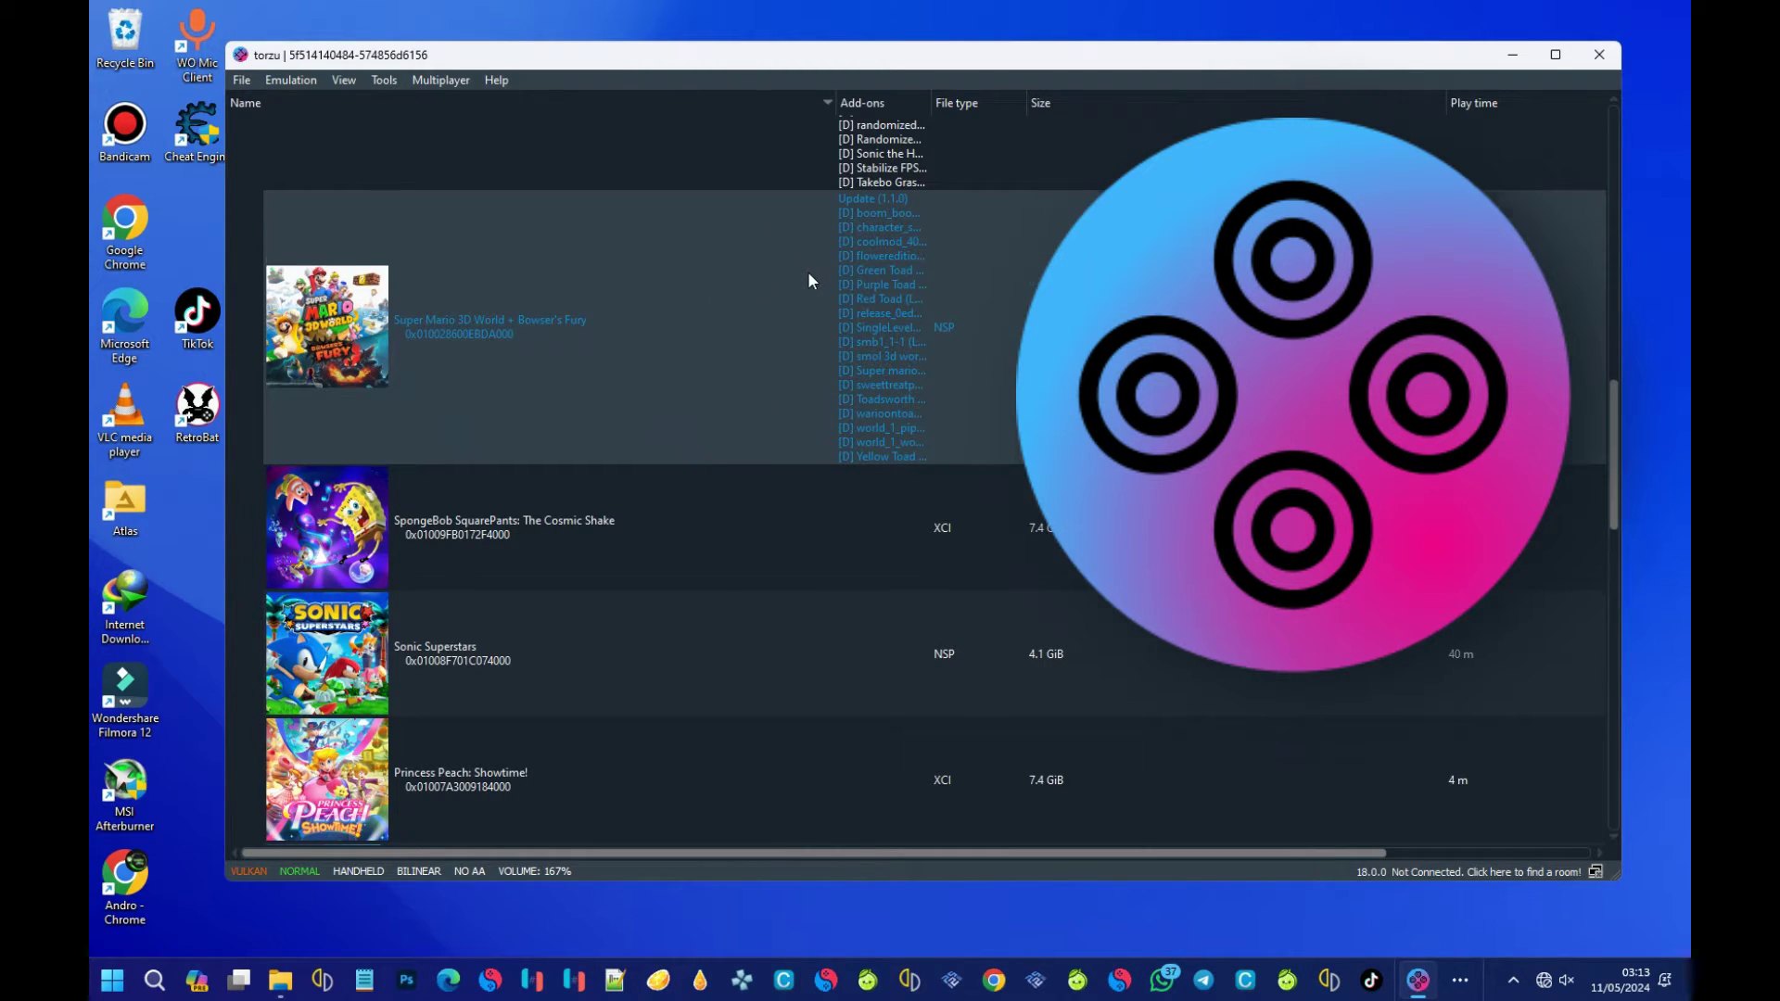
scroll(808, 278, "down", 3)
scroll(808, 288, "up", 9)
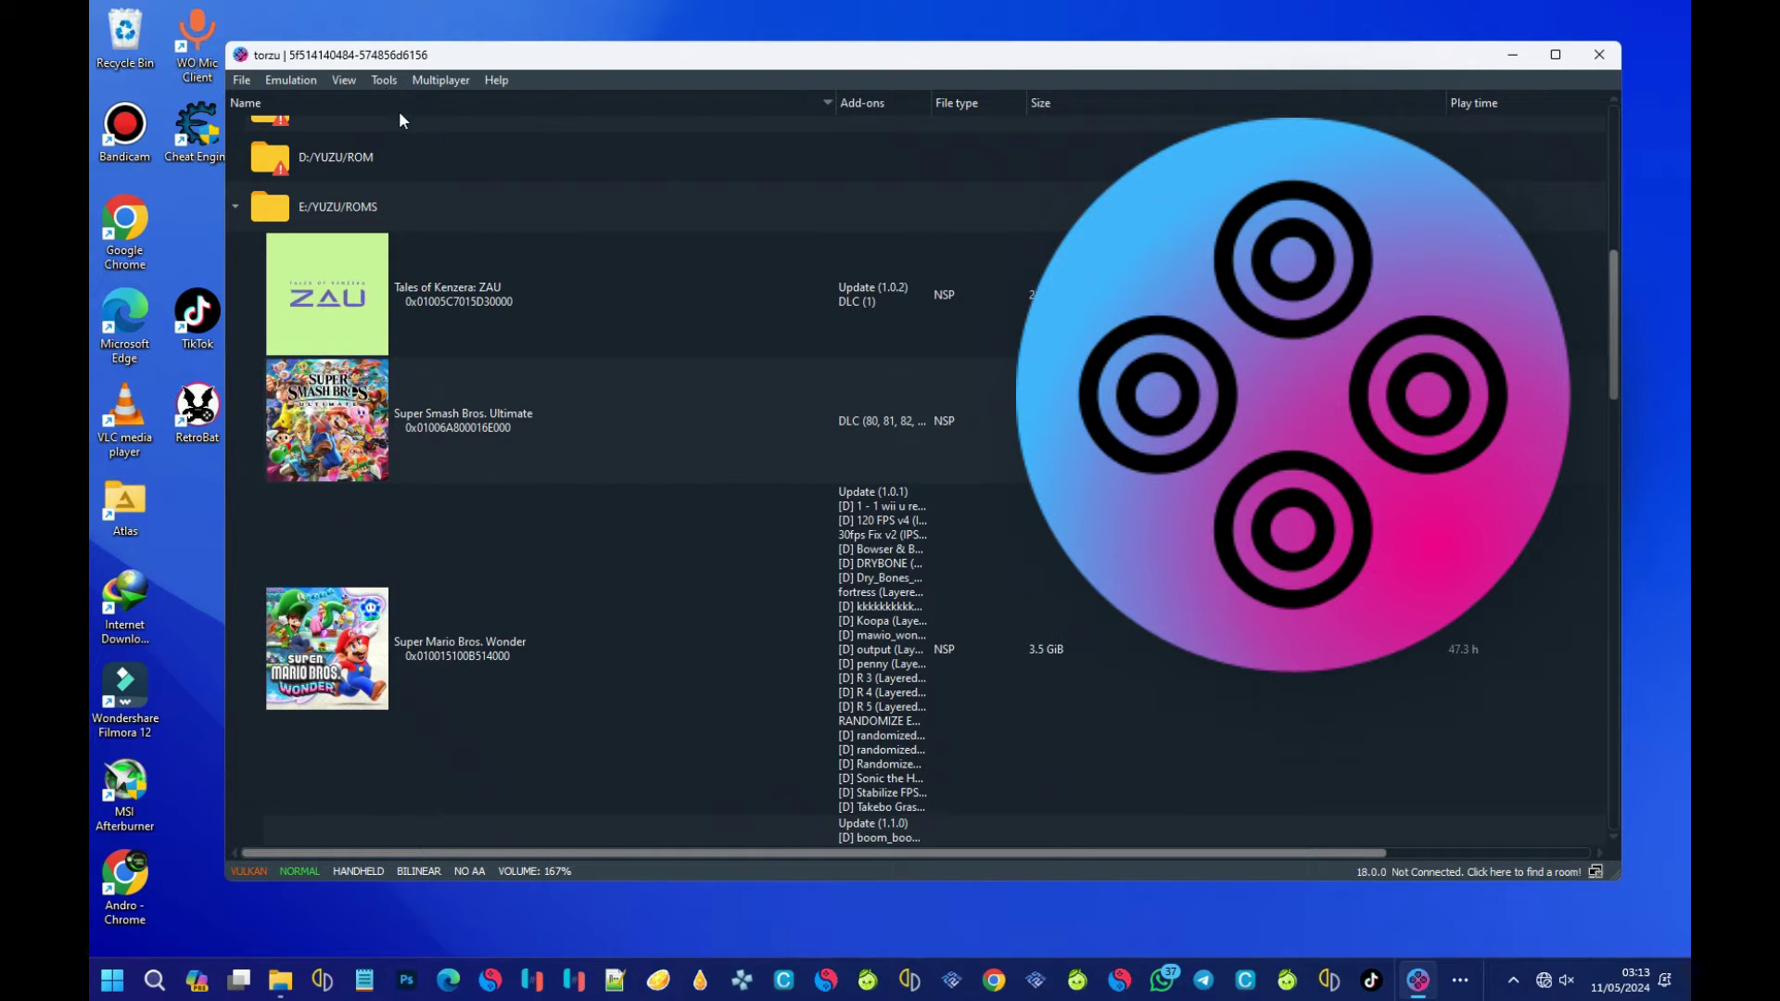
left_click(495, 264)
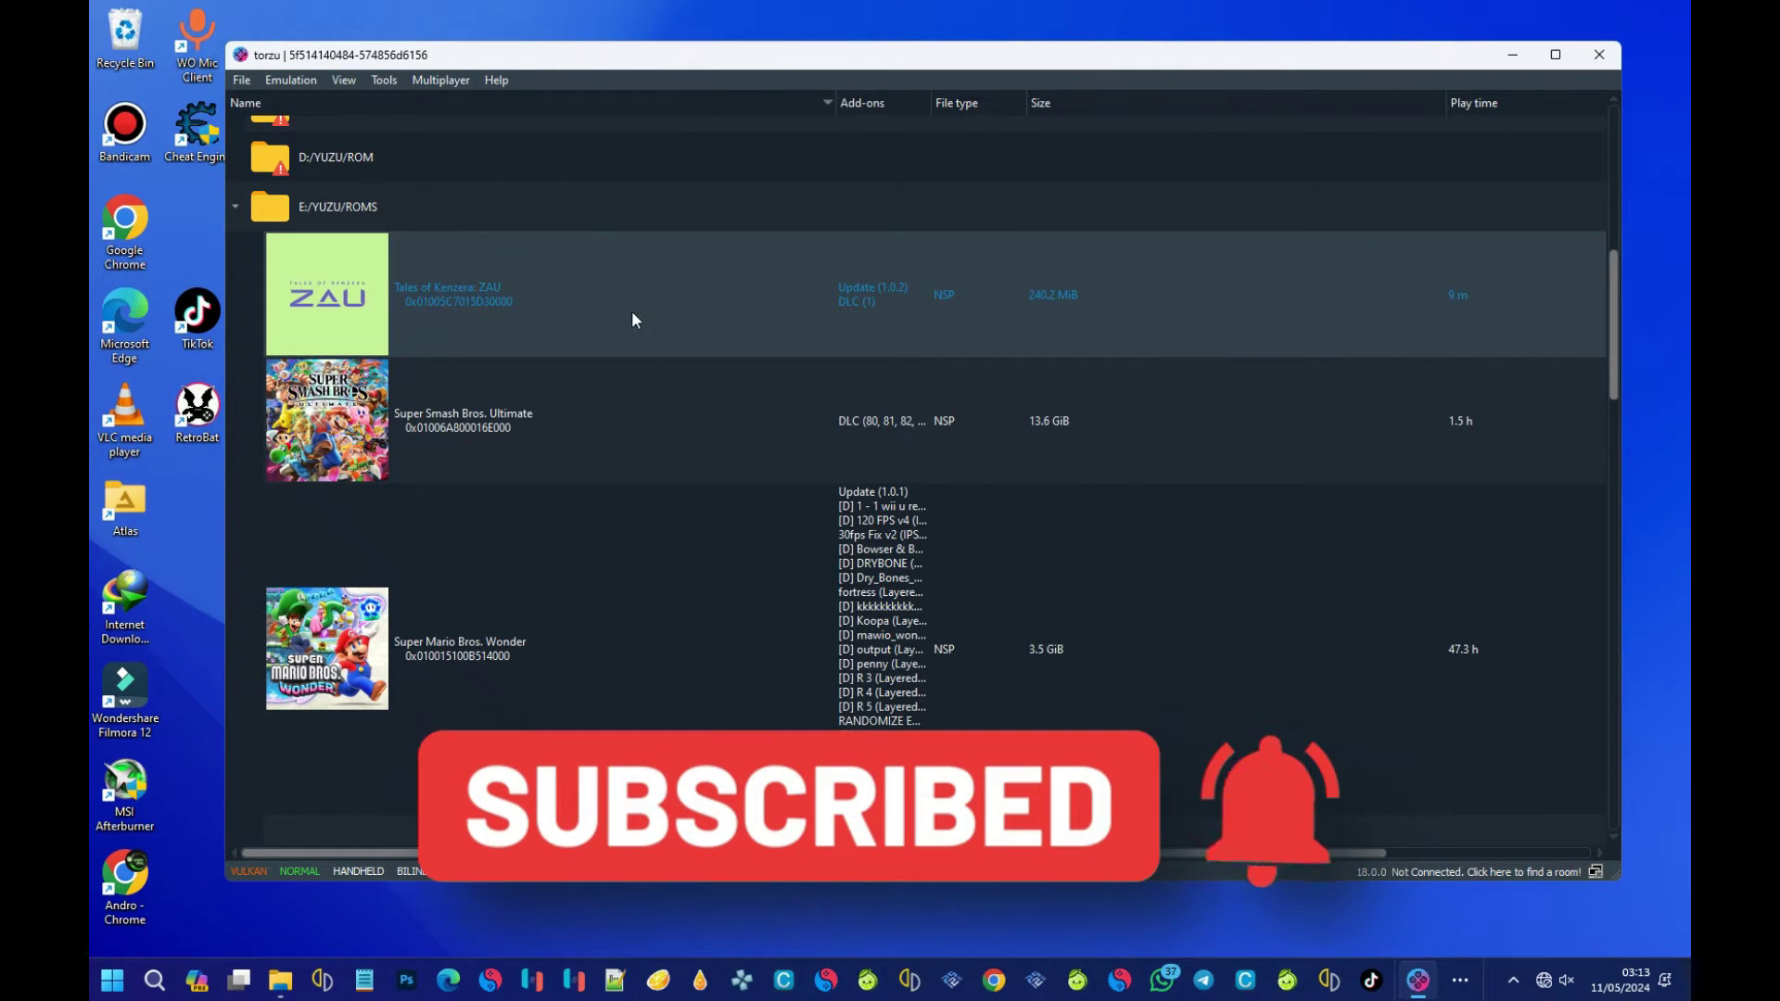
left_click(604, 366)
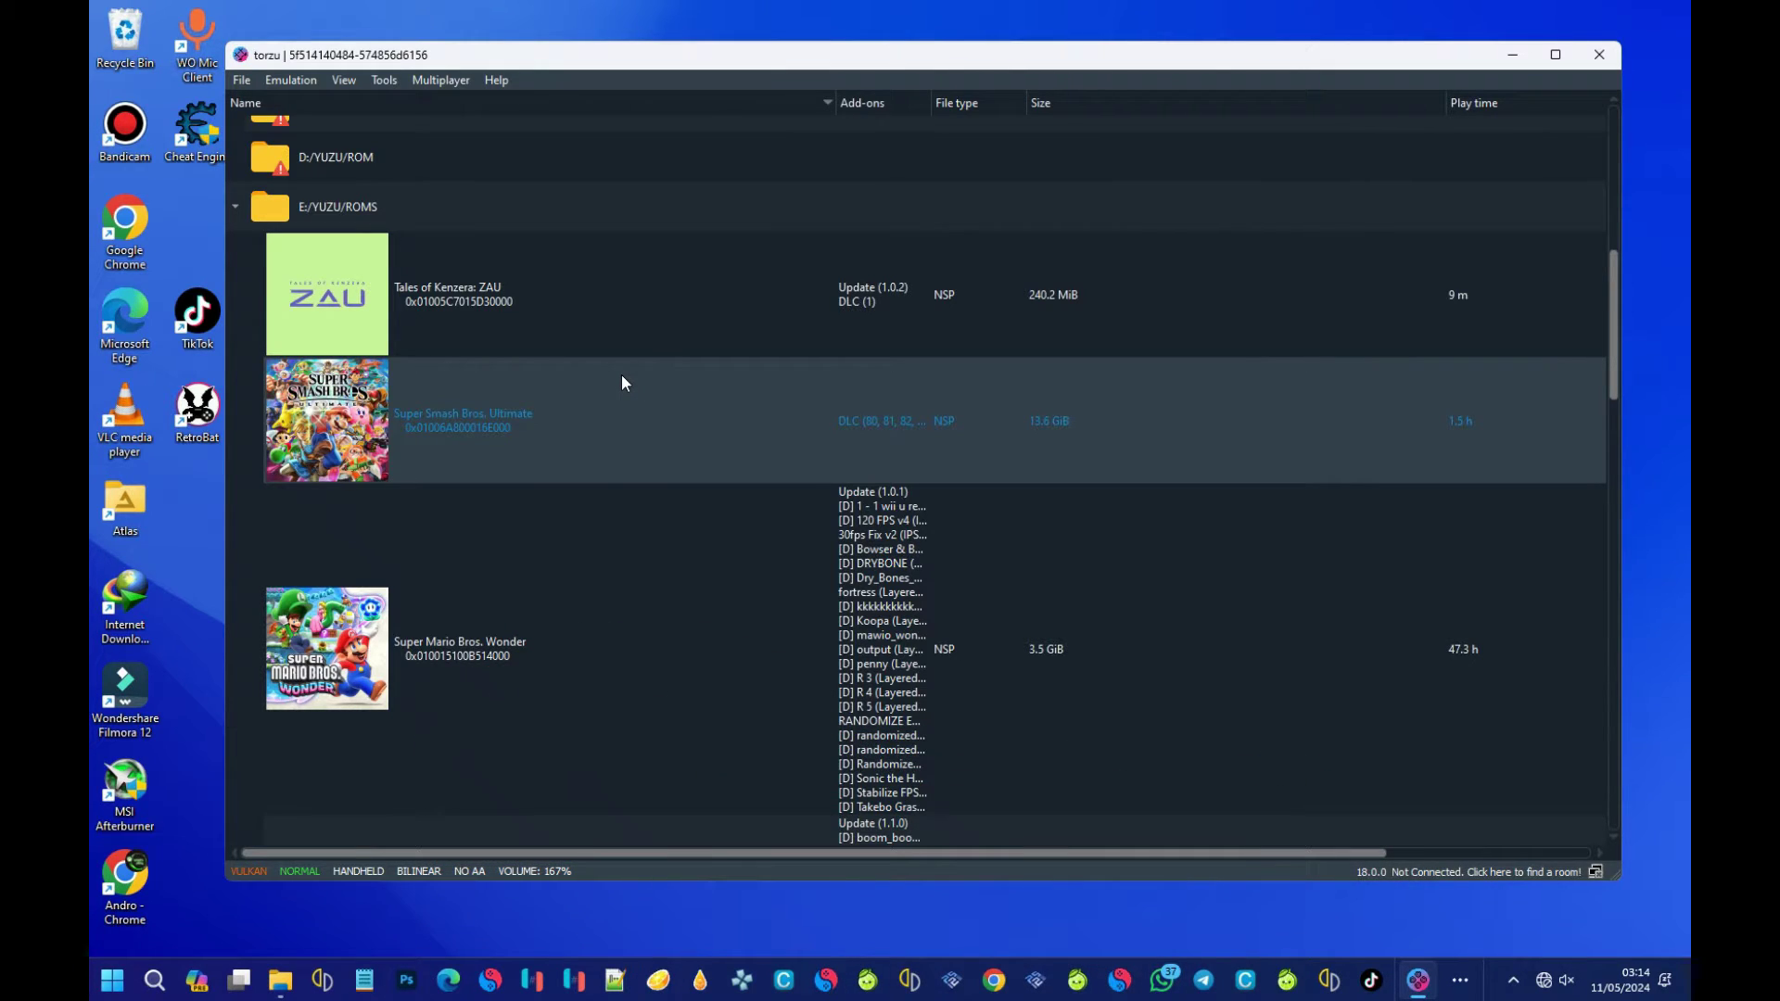
left_click(719, 315)
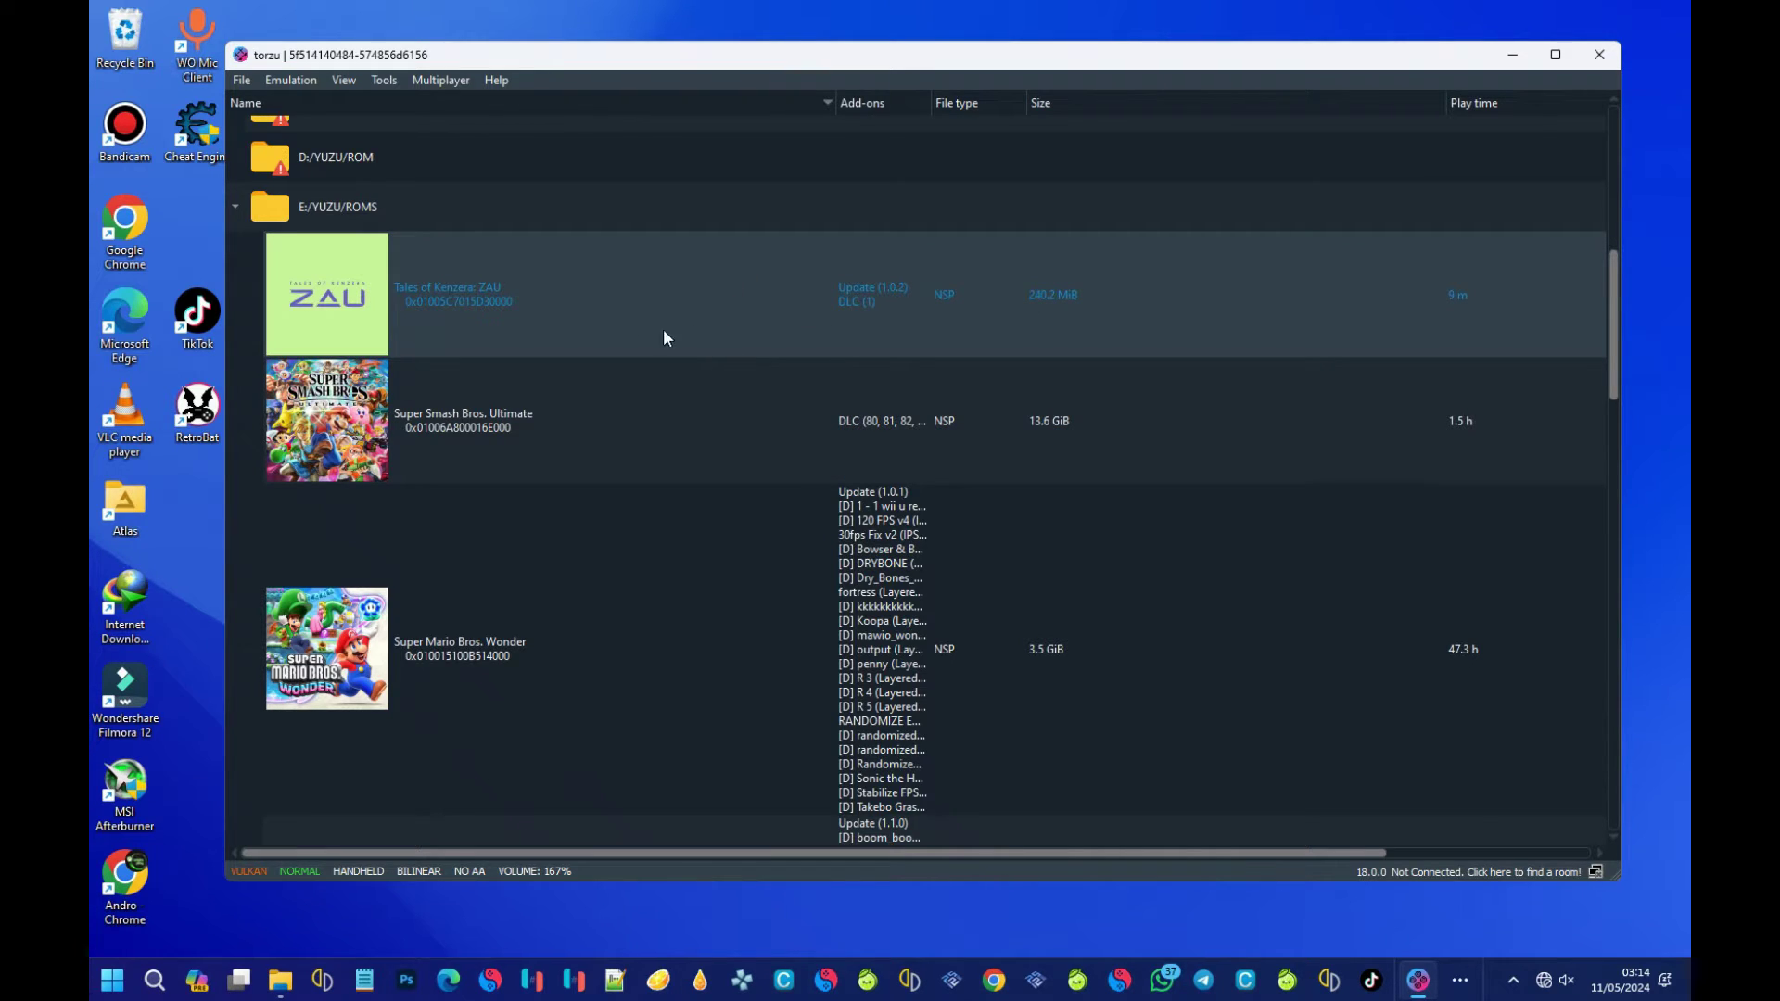
left_click(662, 387)
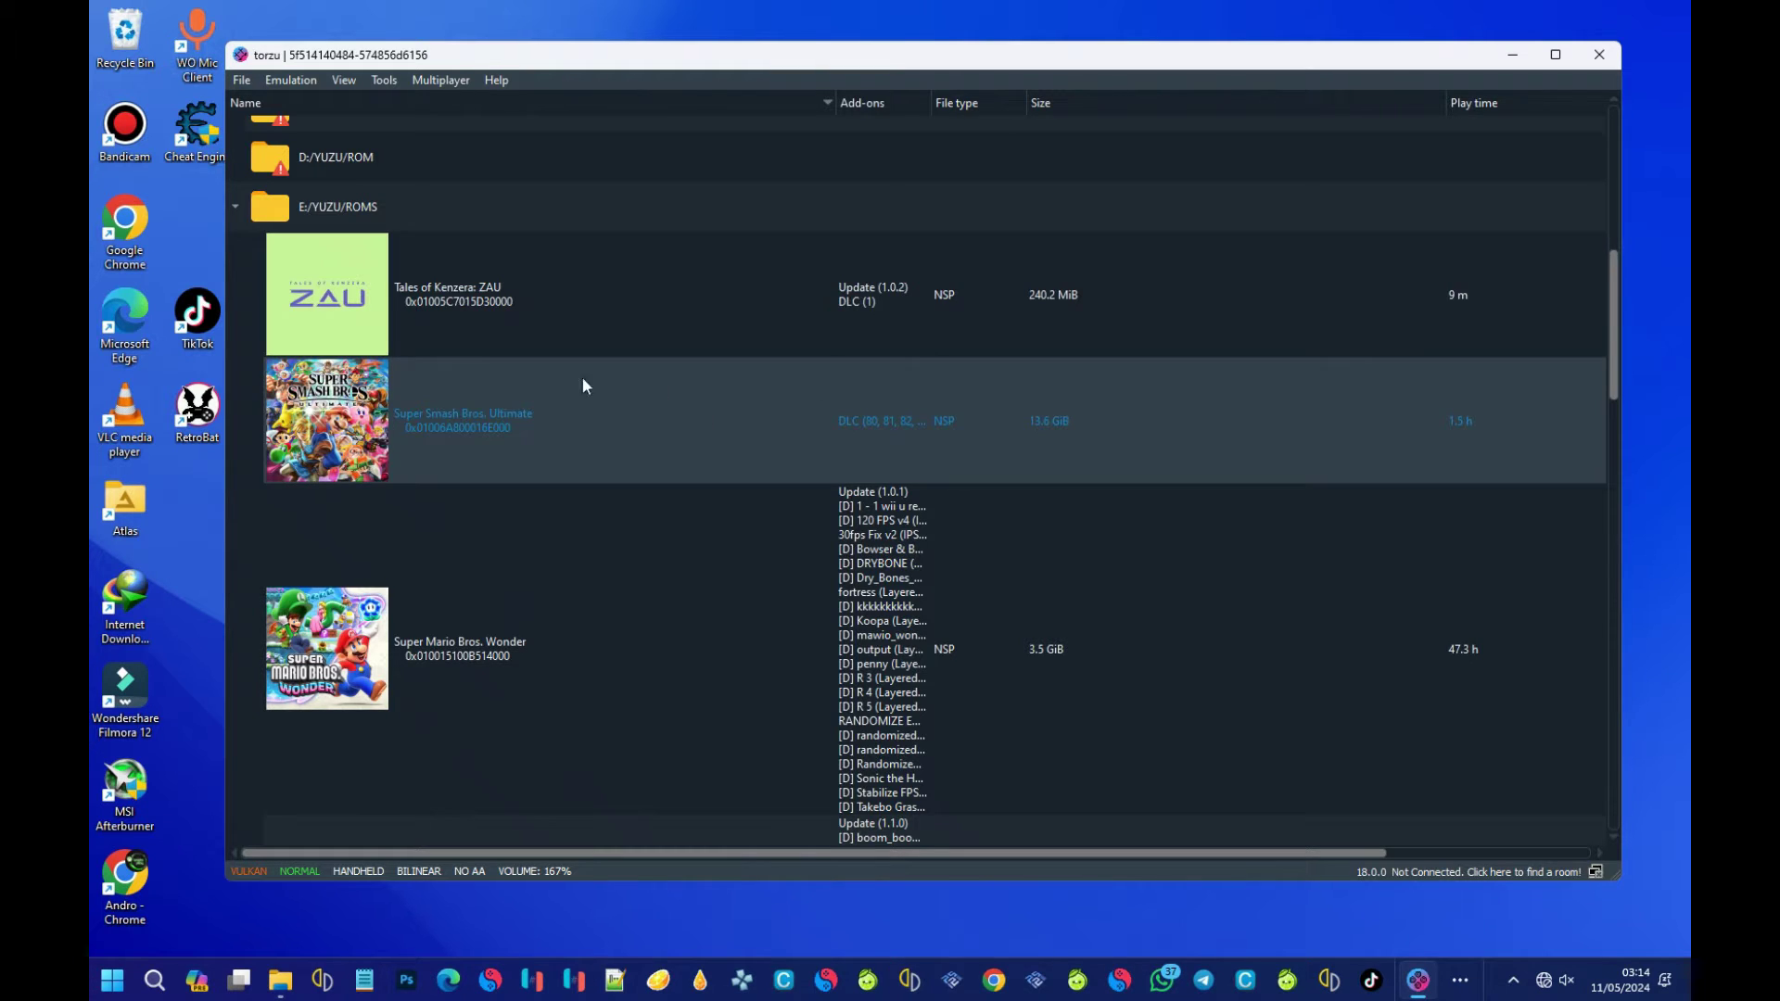
left_click(694, 256)
left_click(733, 408)
scroll(593, 408, "up", 2)
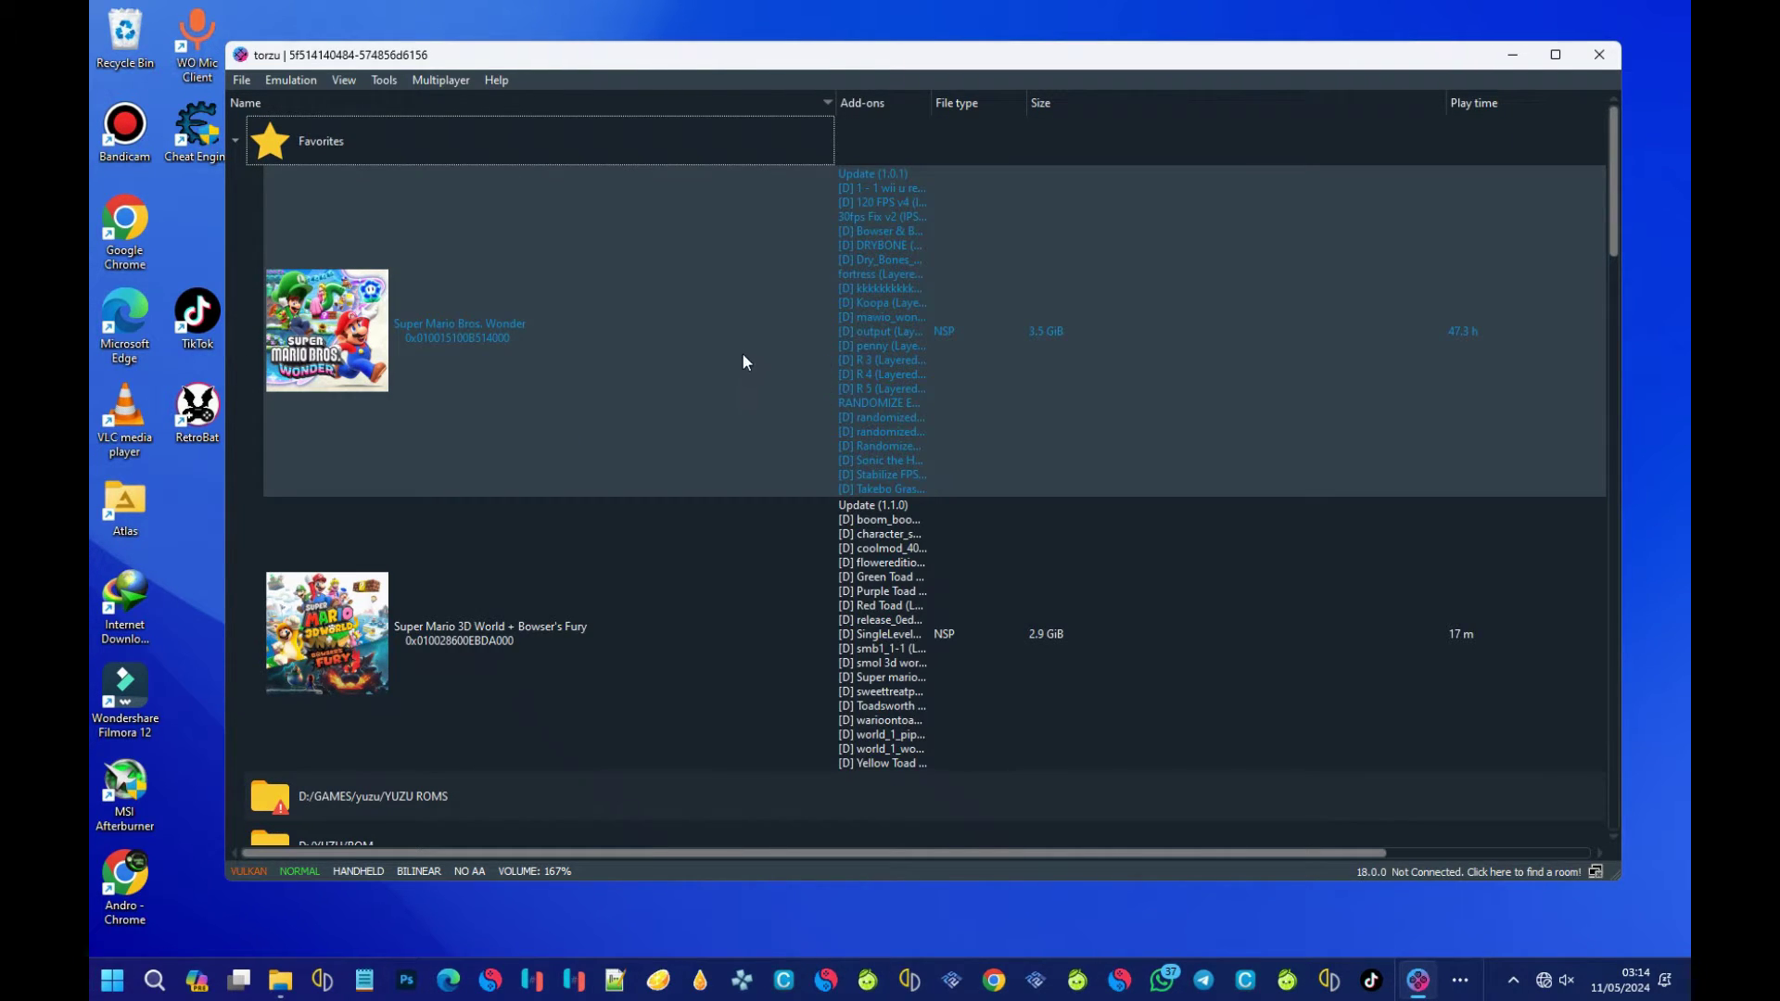
scroll(571, 302, "down", 3)
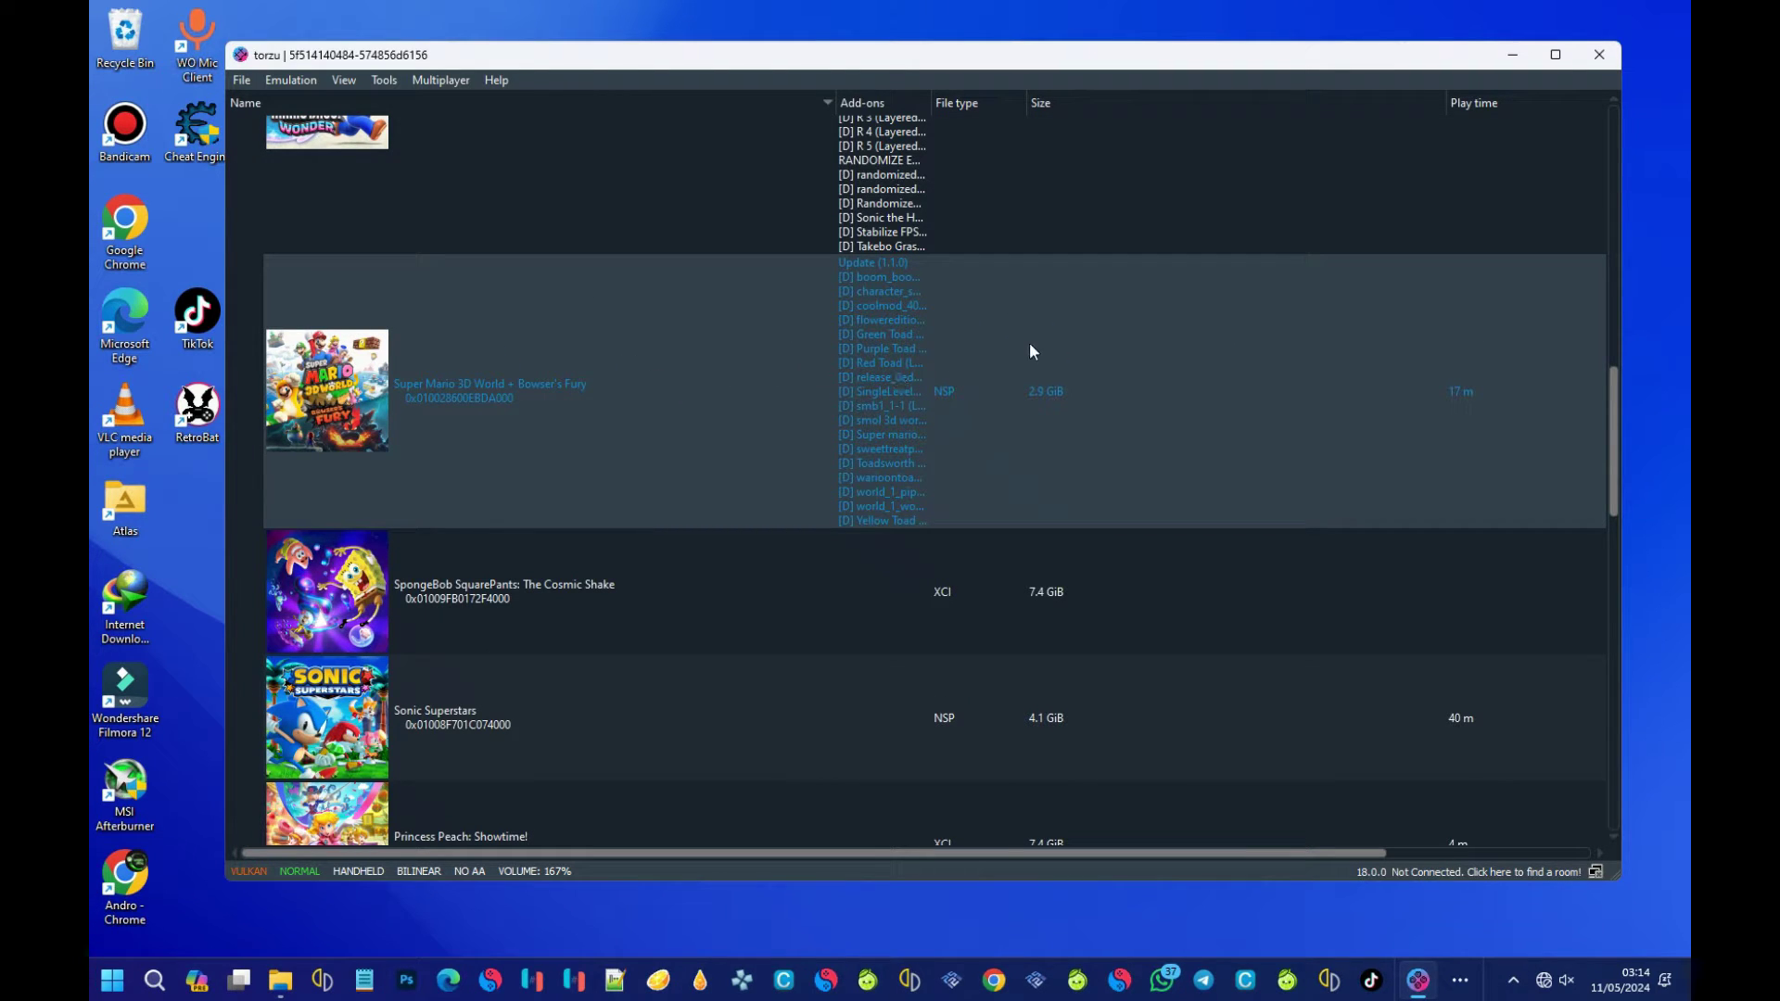
scroll(833, 377, "up", 5)
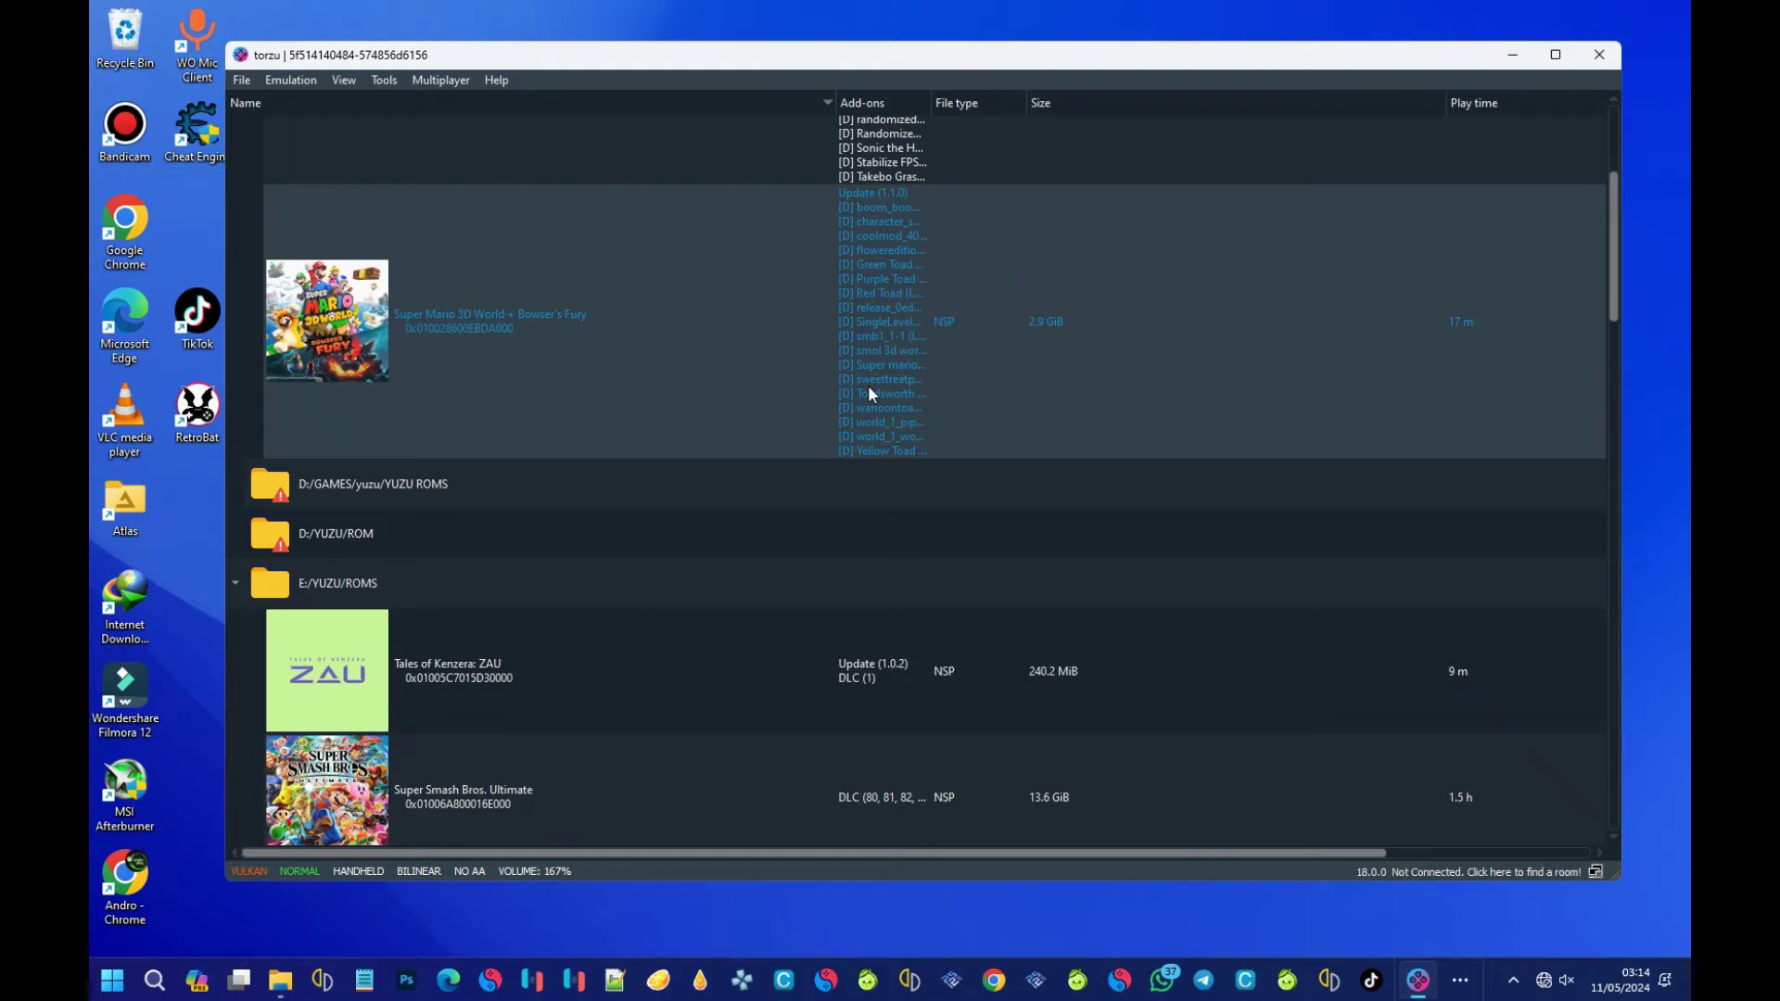
scroll(869, 394, "up", 3)
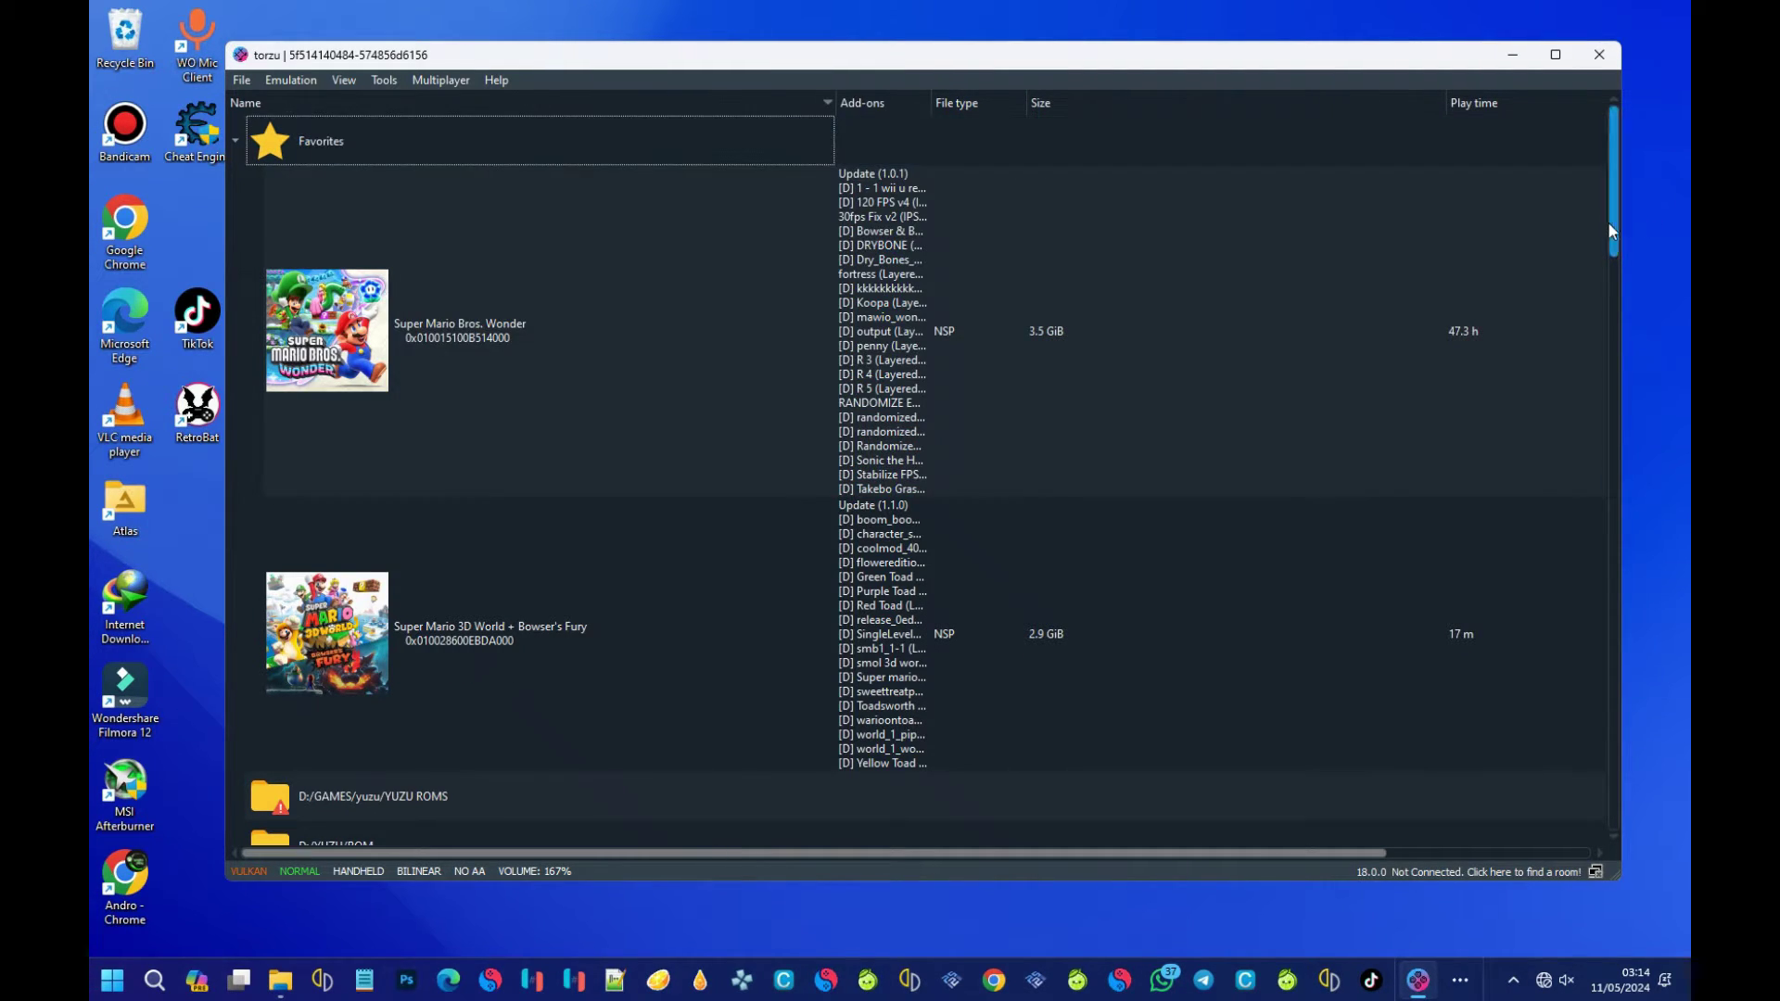
scroll(1075, 361, "down", 5)
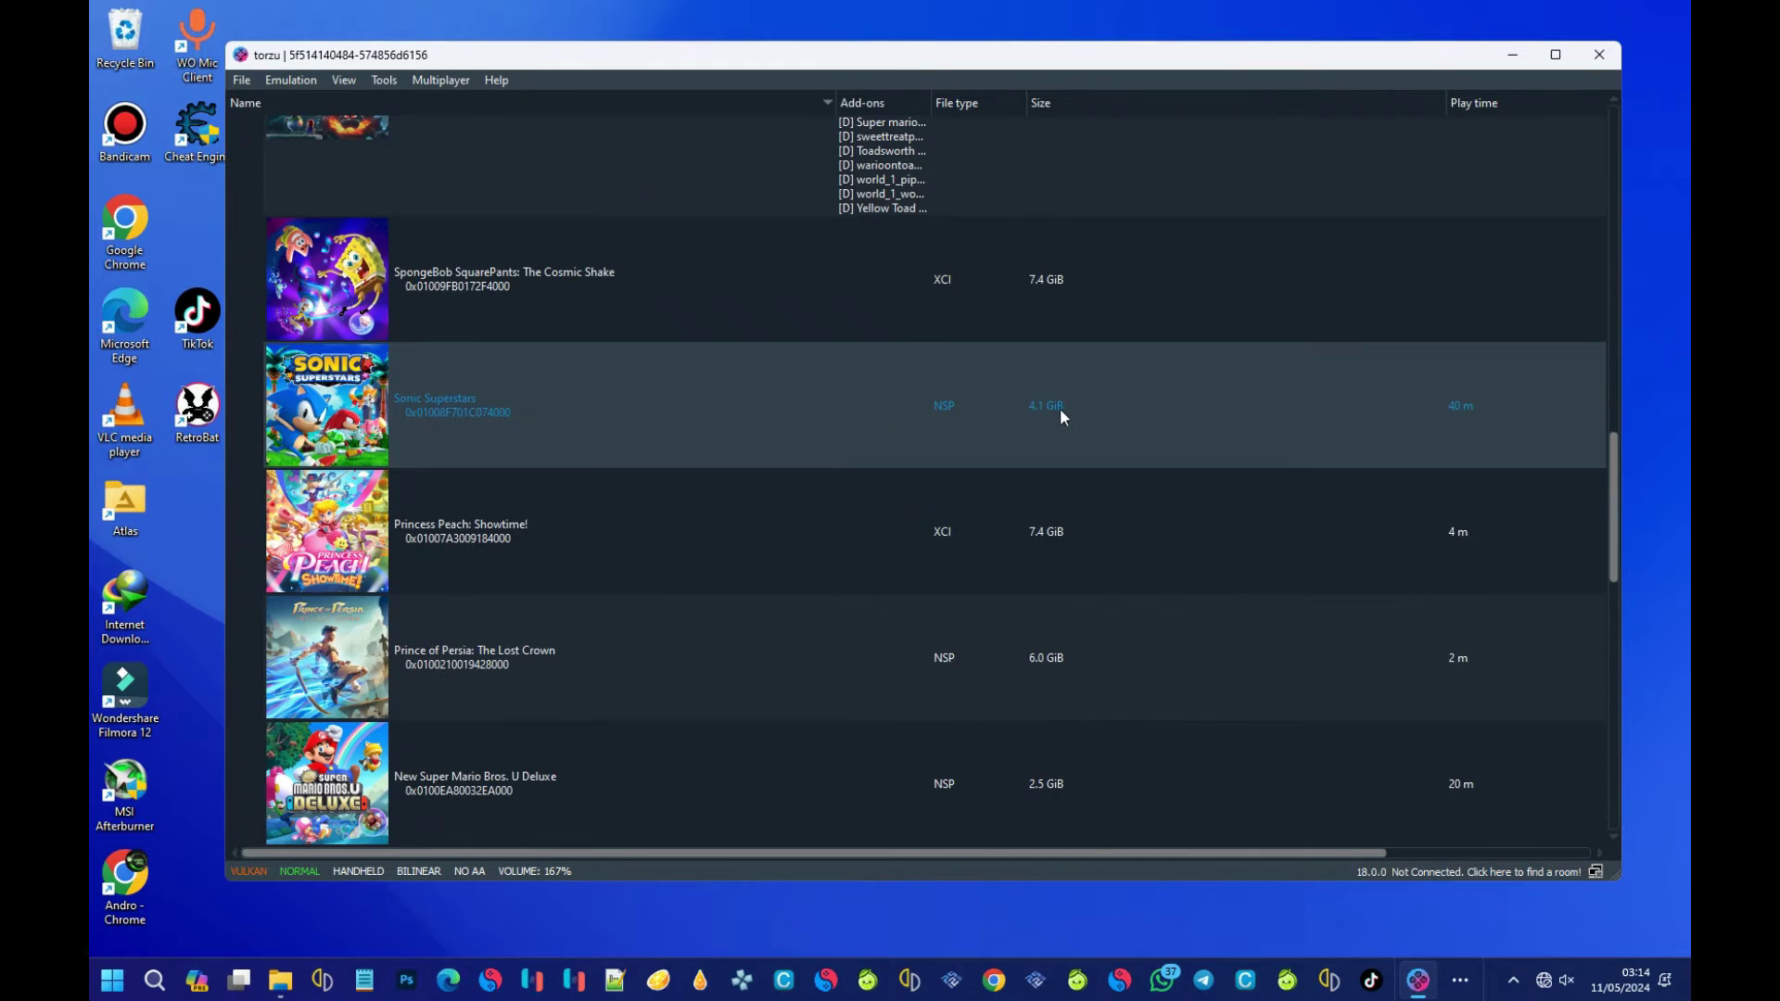
scroll(1011, 413, "up", 3)
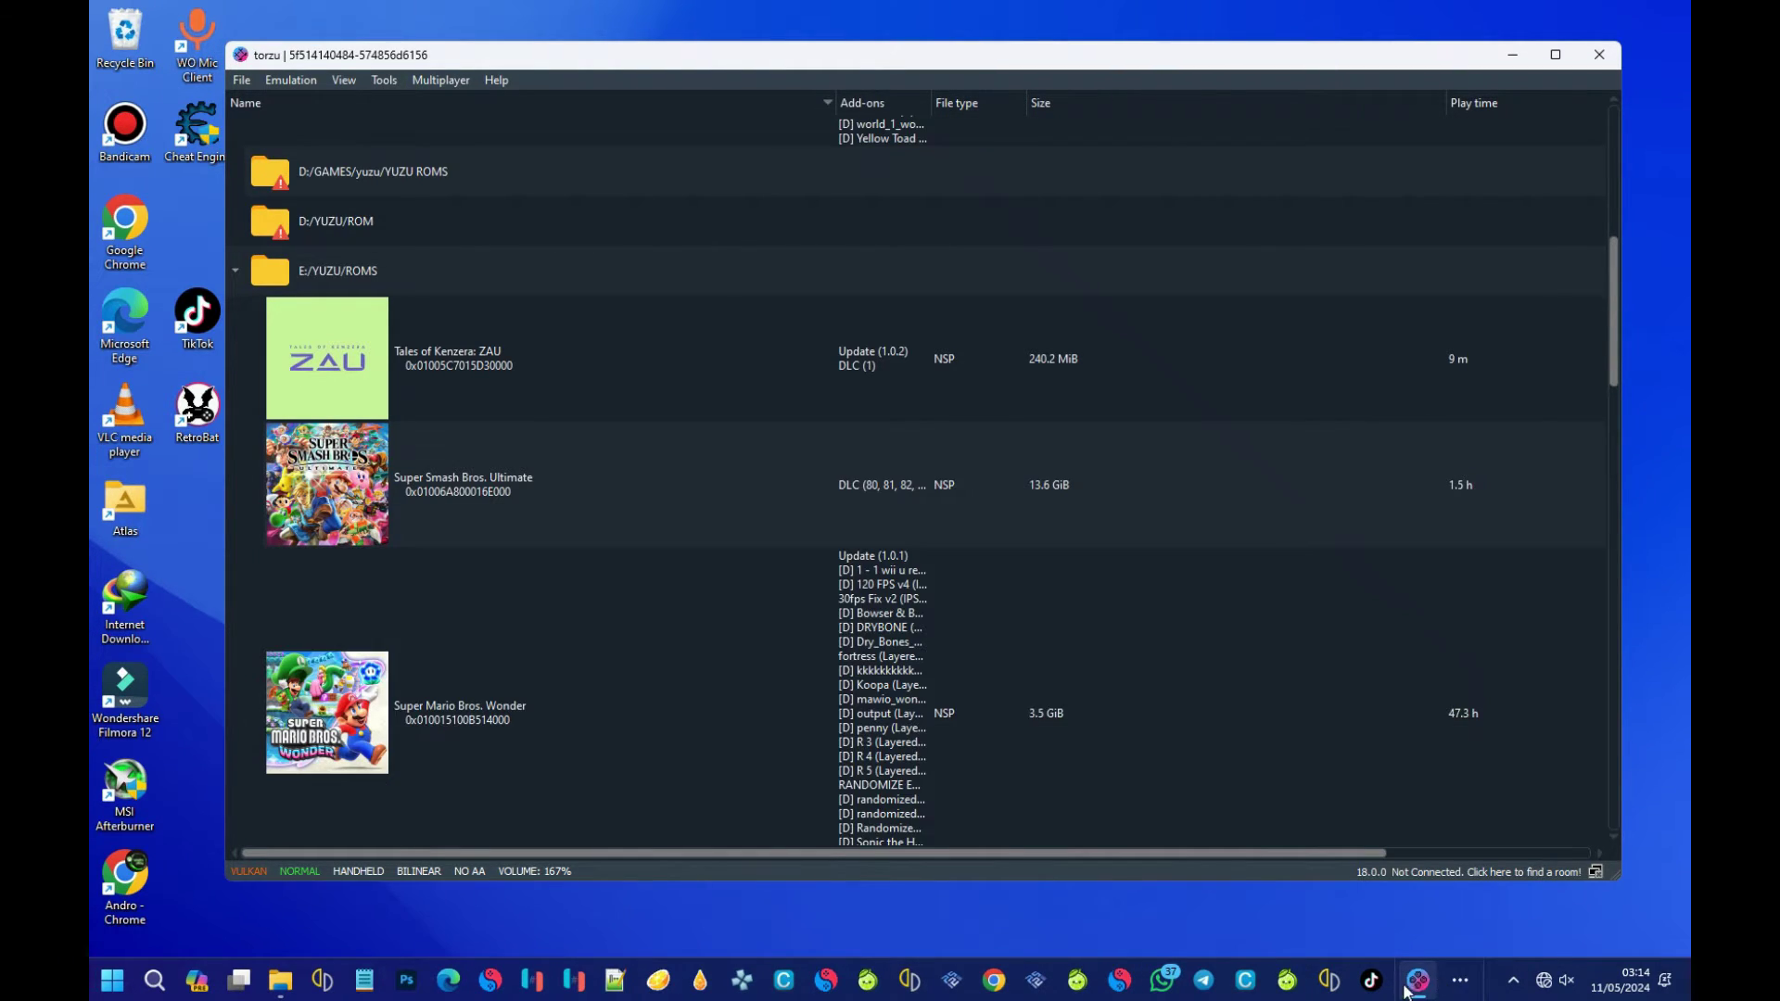
mouse_move(1417, 981)
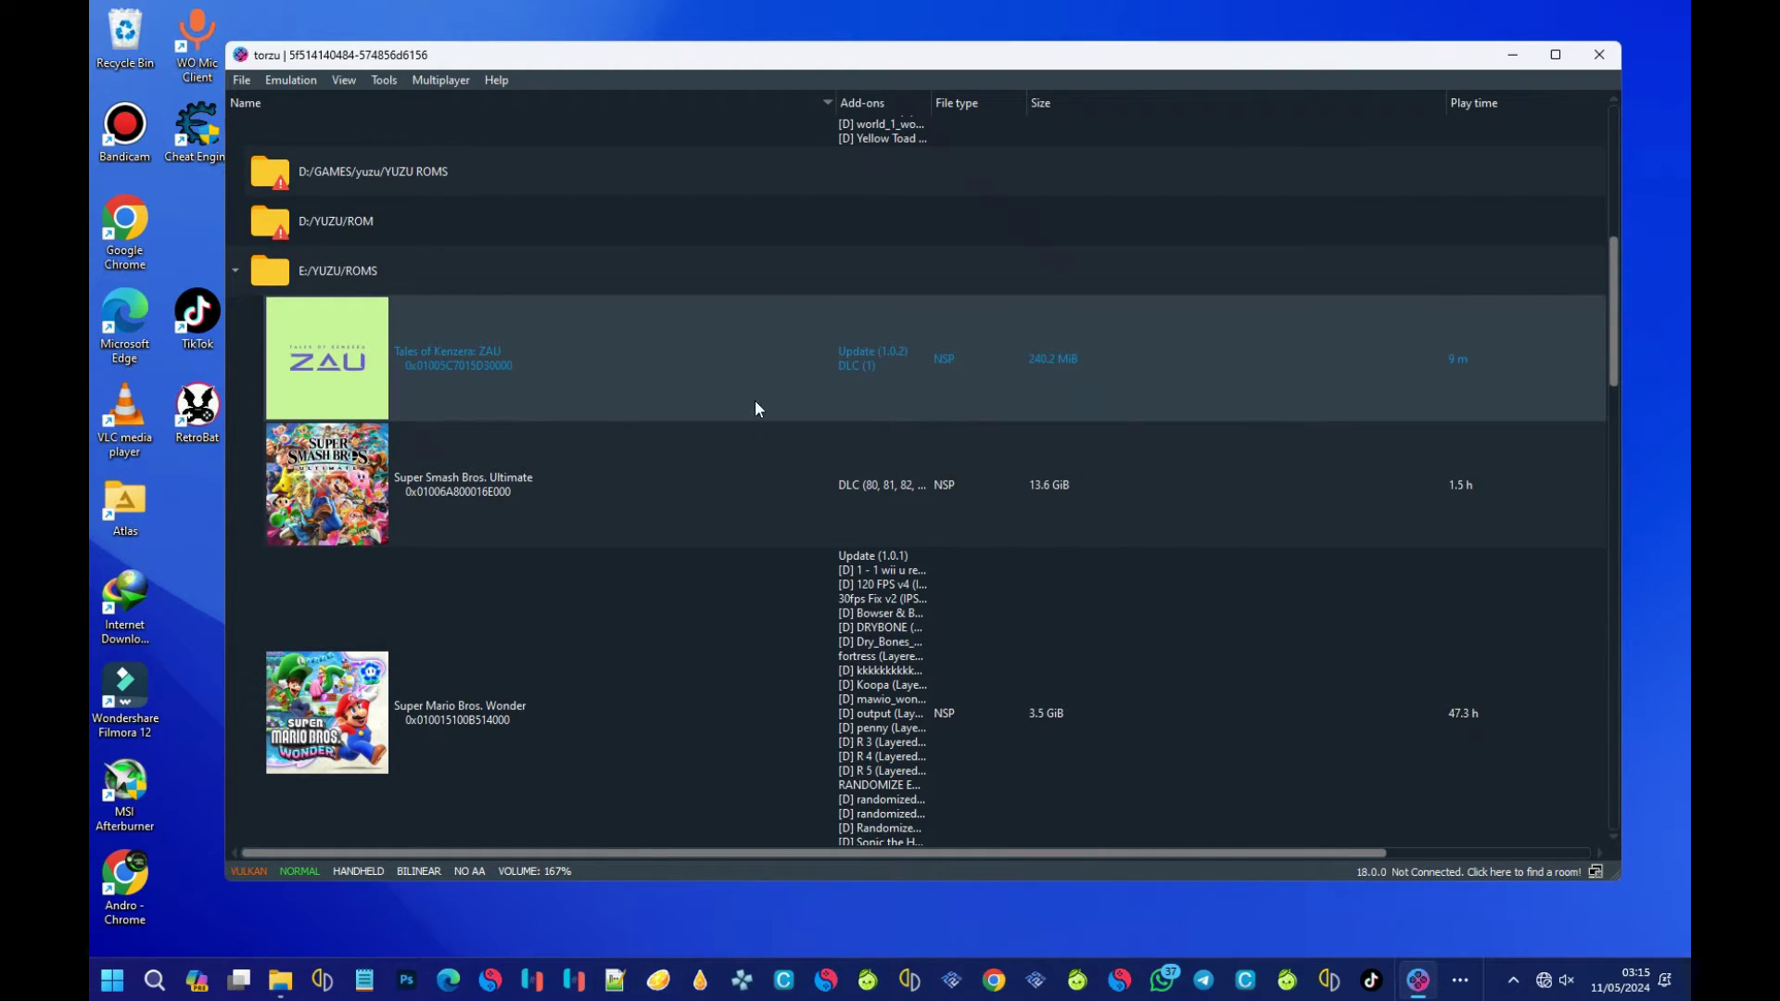
scroll(690, 440, "up", 5)
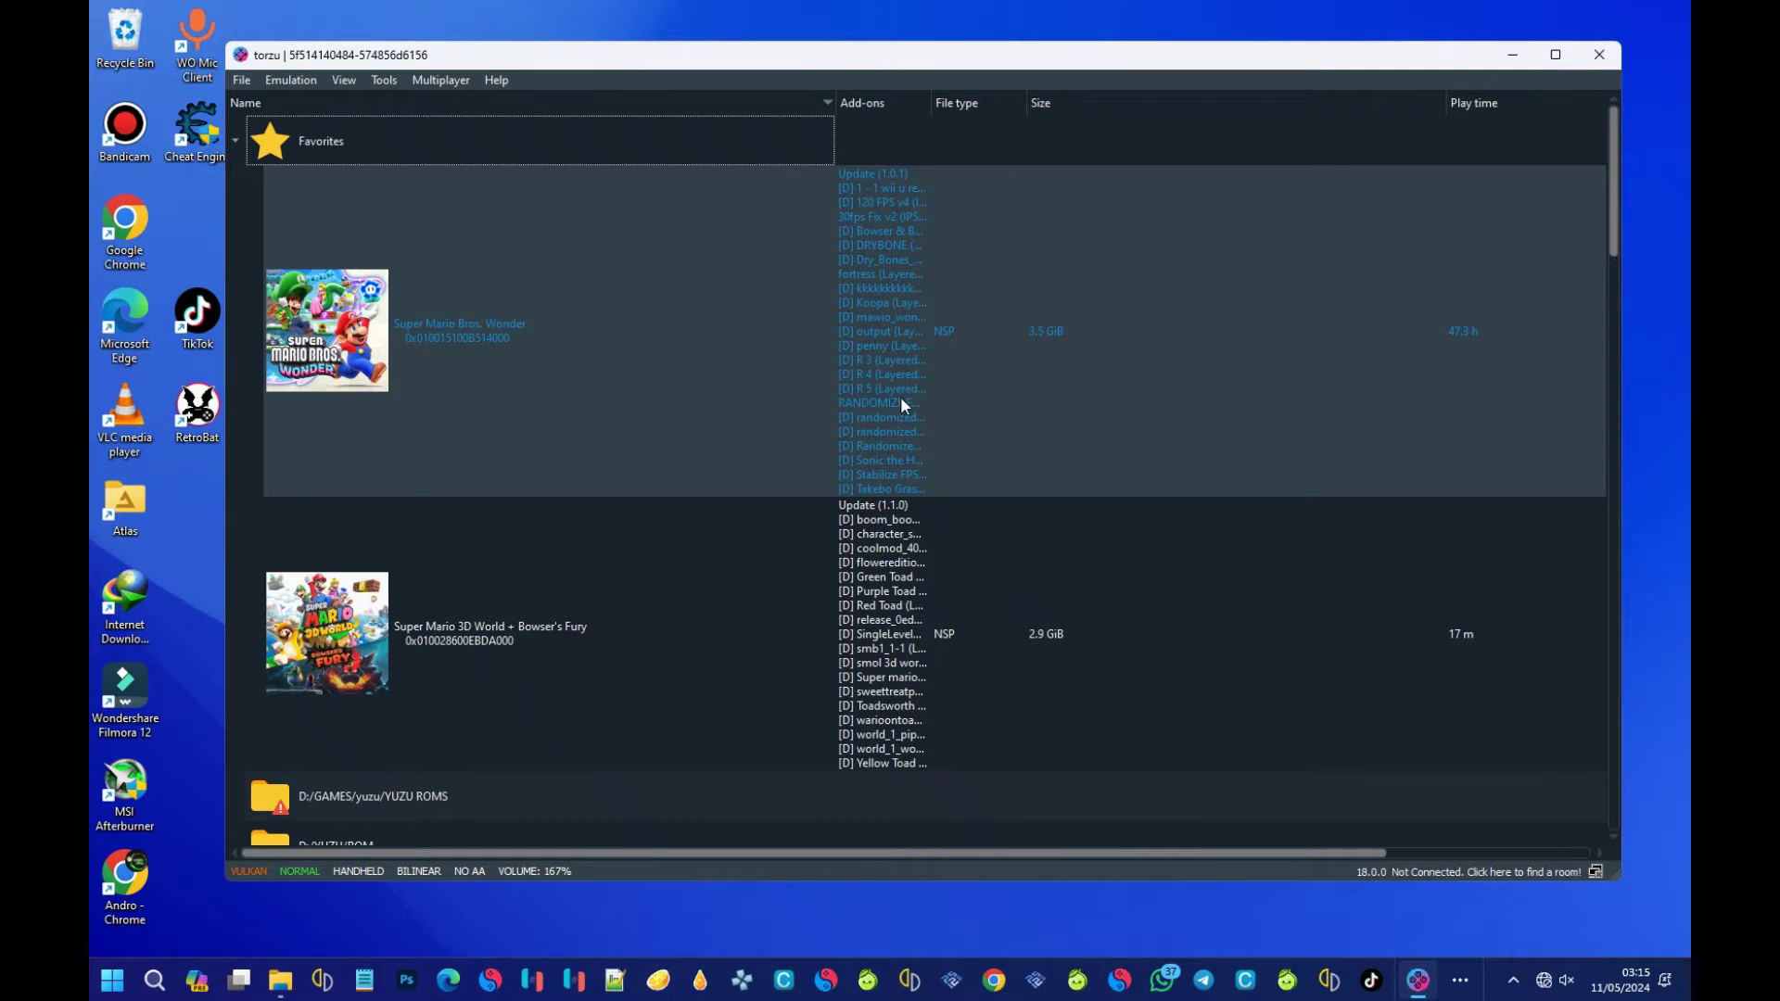
scroll(869, 353, "down", 5)
scroll(870, 355, "up", 5)
scroll(890, 487, "down", 5)
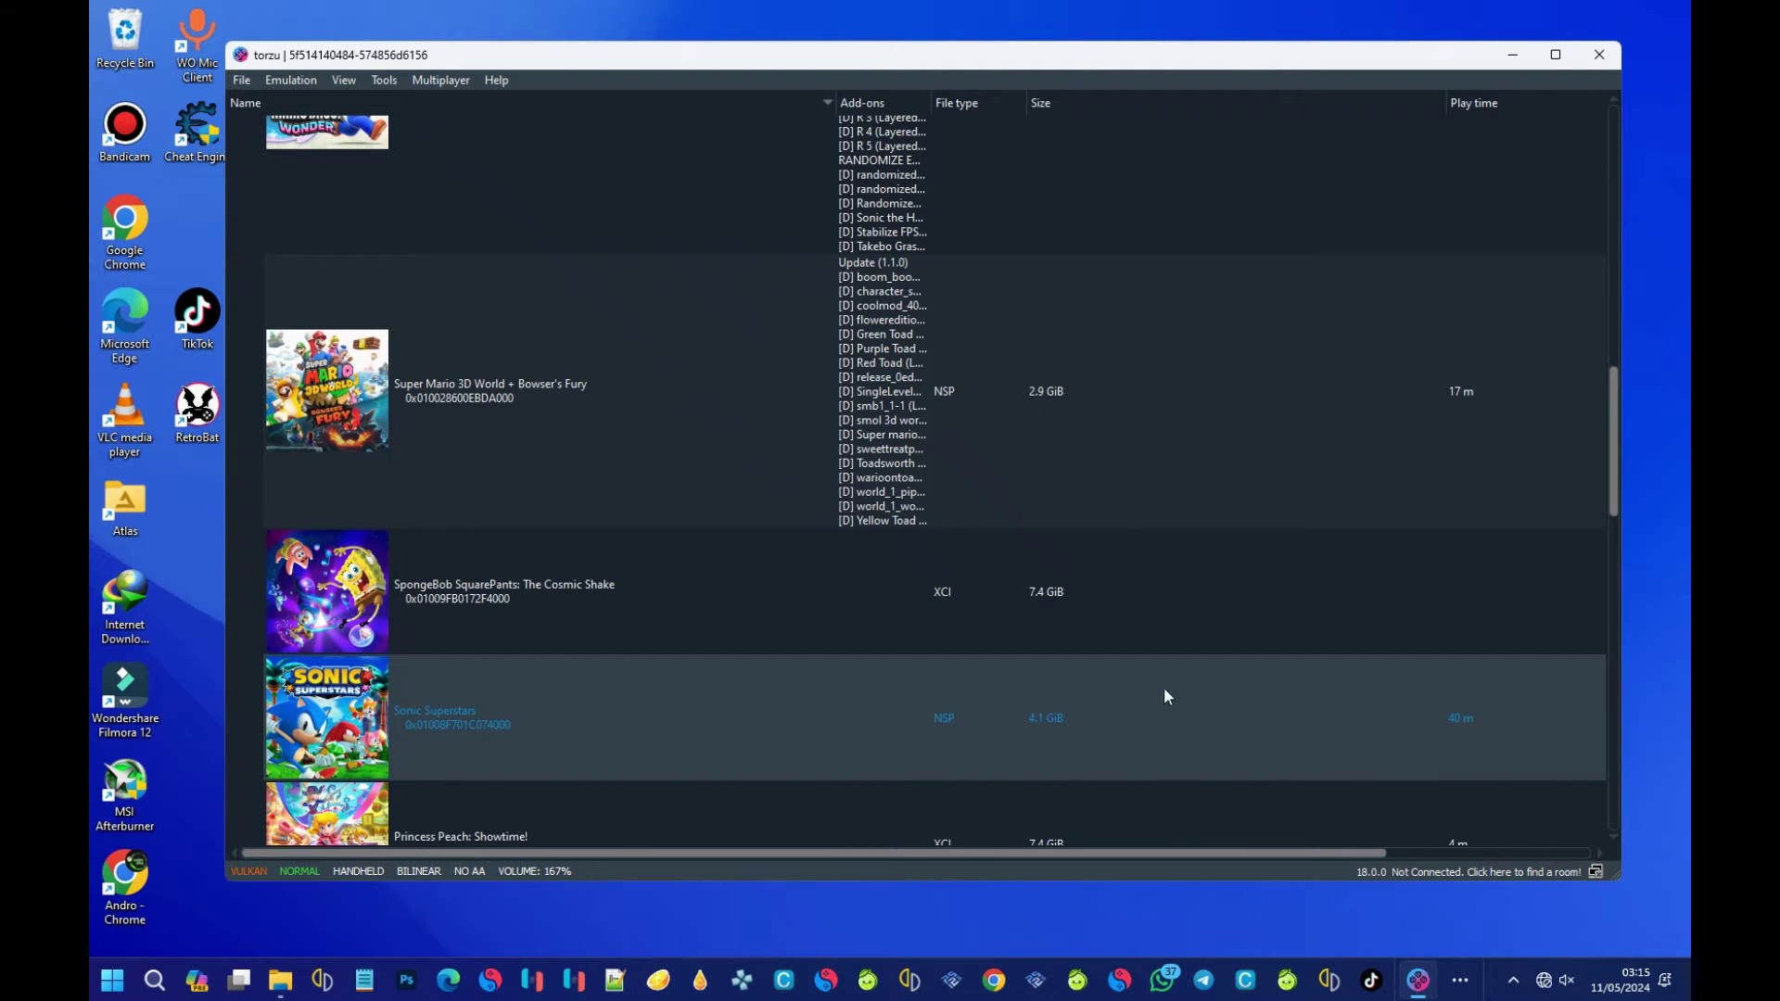
scroll(820, 519, "down", 3)
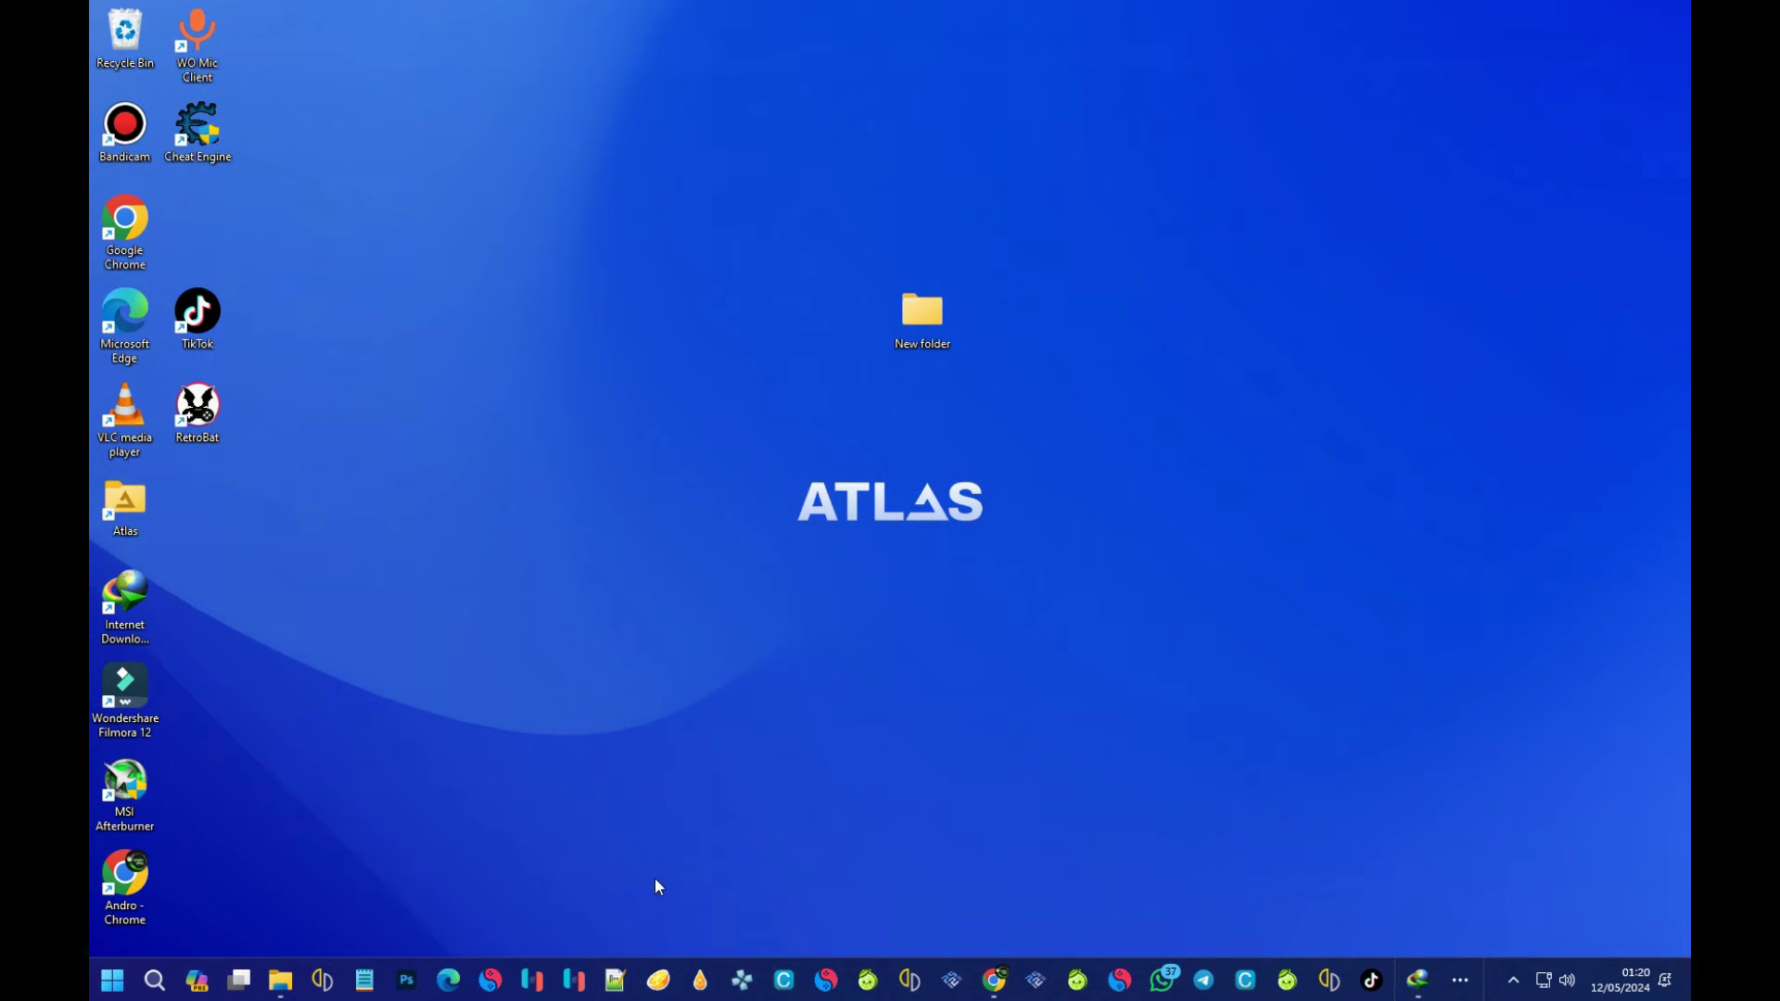
Switch to Chrome and look over the litucks/torzu GitHub repository's file list, releases section, and README compatibility and changes notes.
left_click(994, 980)
scroll(677, 414, "down", 2)
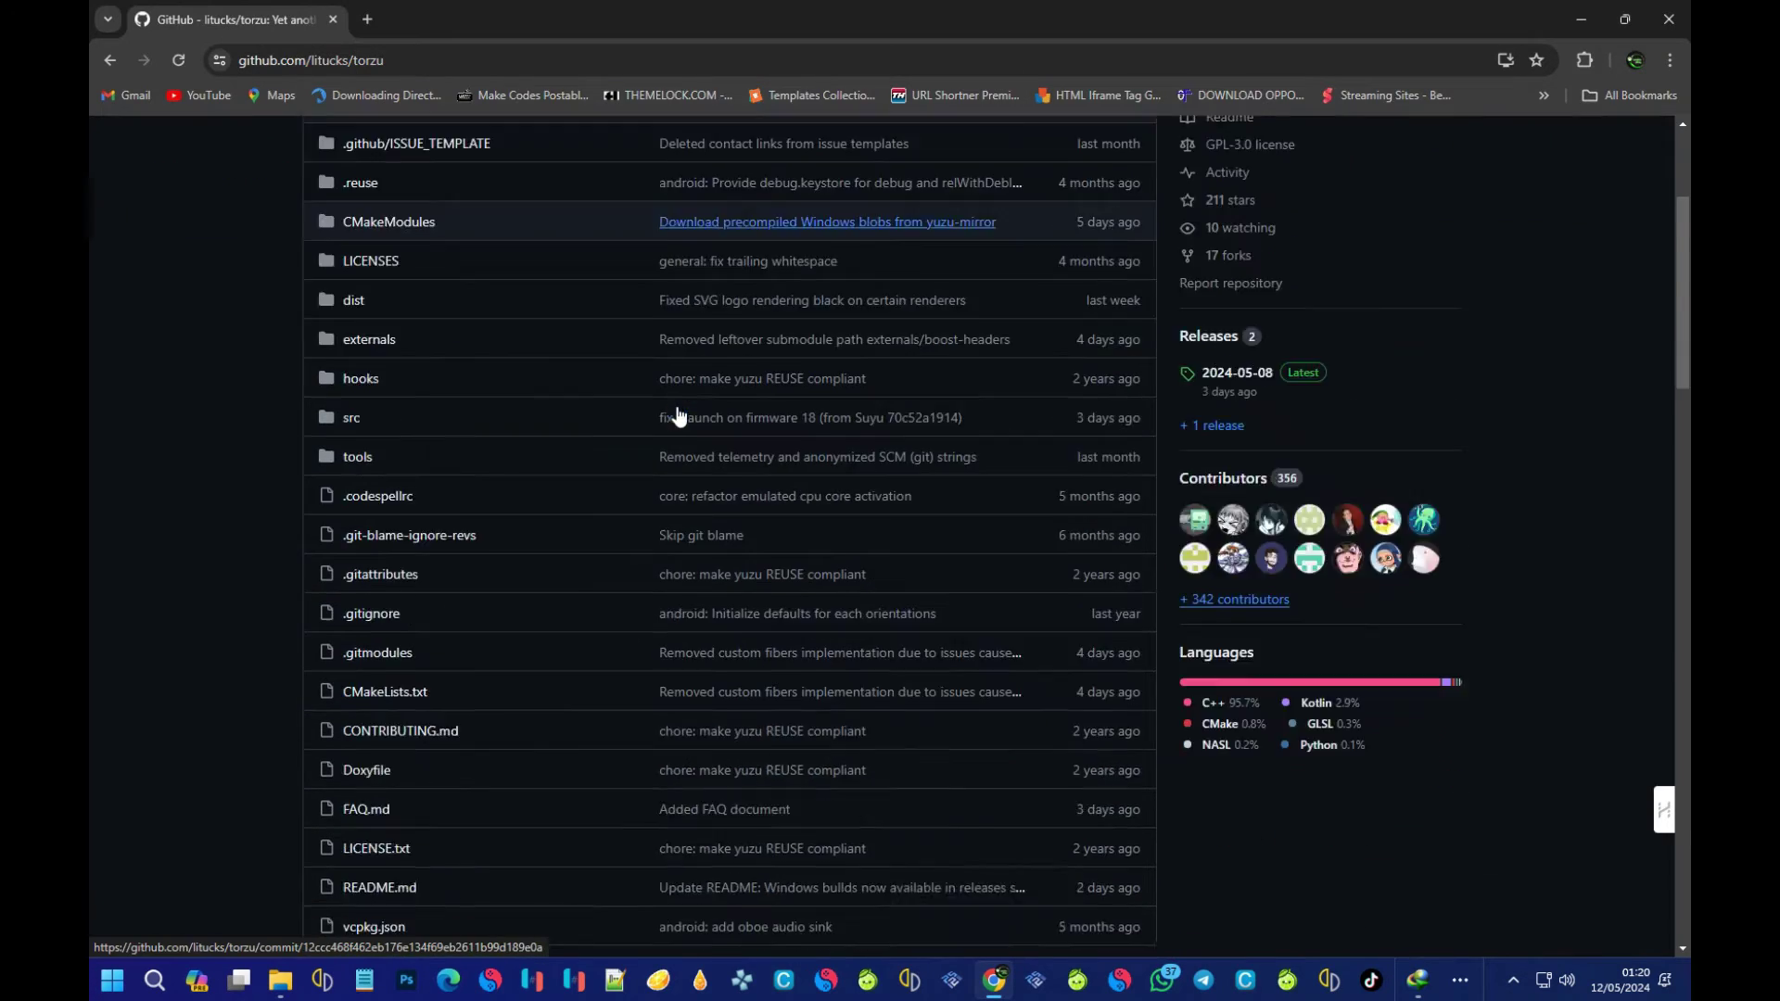
scroll(677, 414, "down", 6)
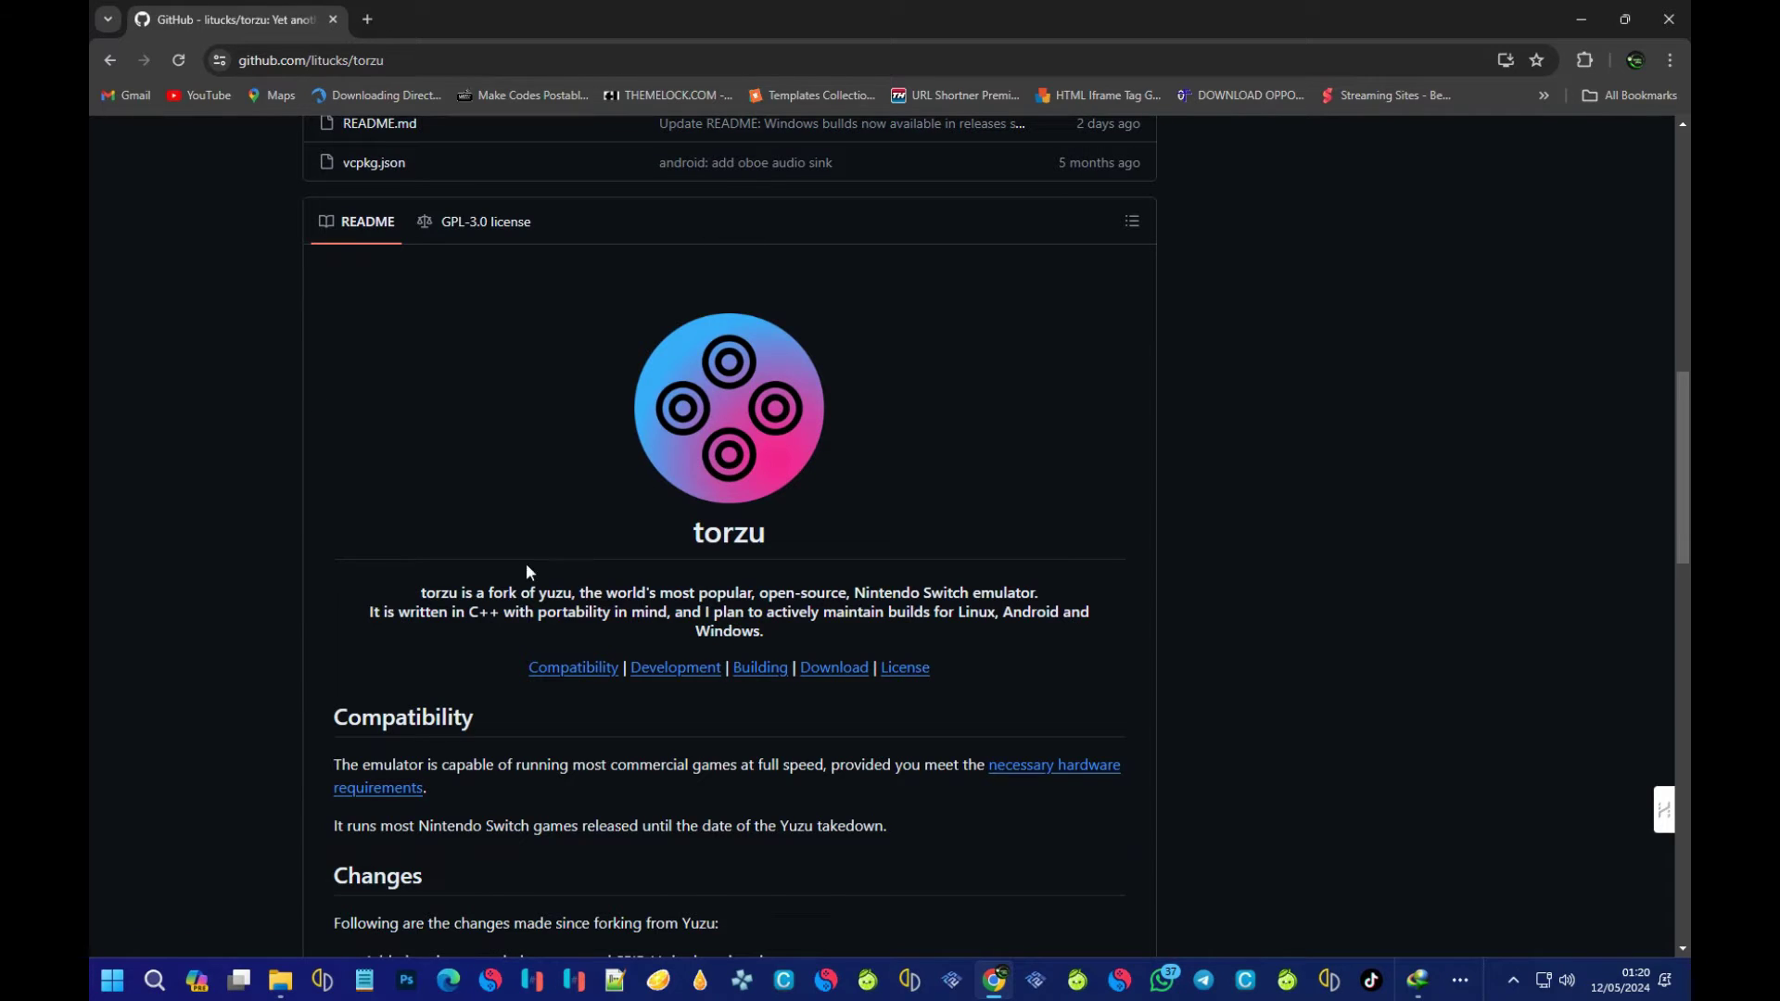
scroll(840, 374, "up", 8)
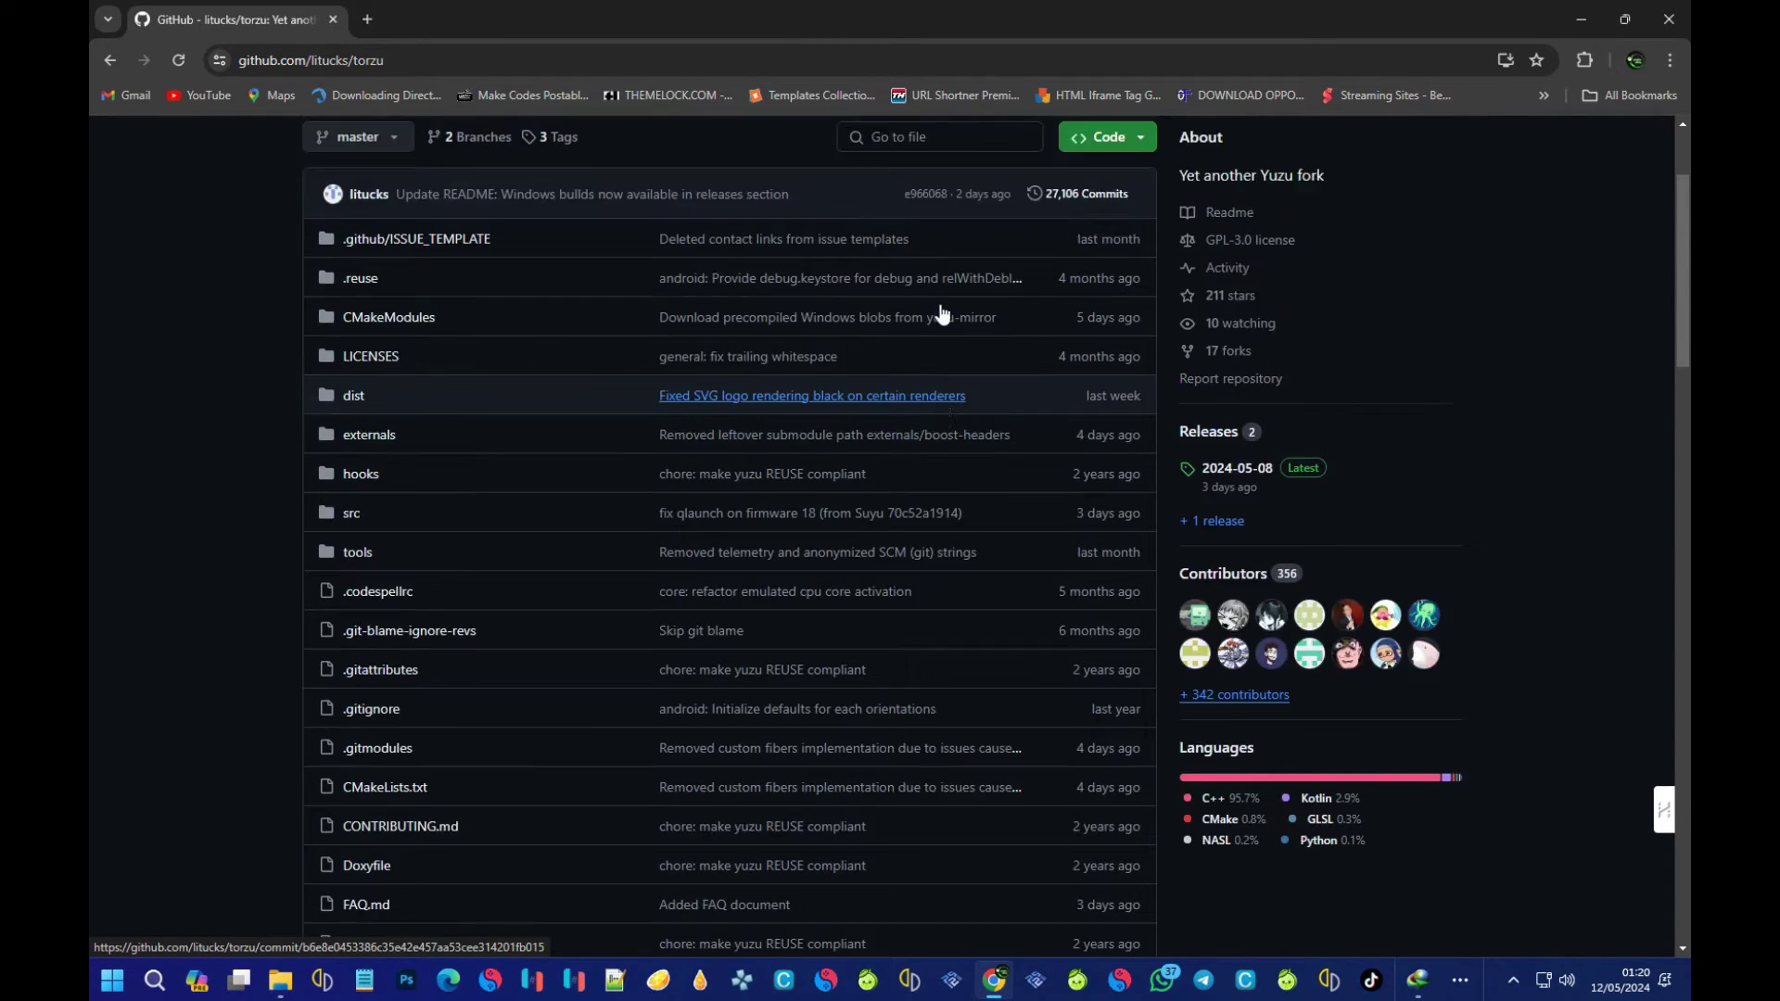
scroll(942, 315, "up", 2)
scroll(655, 361, "down", 4)
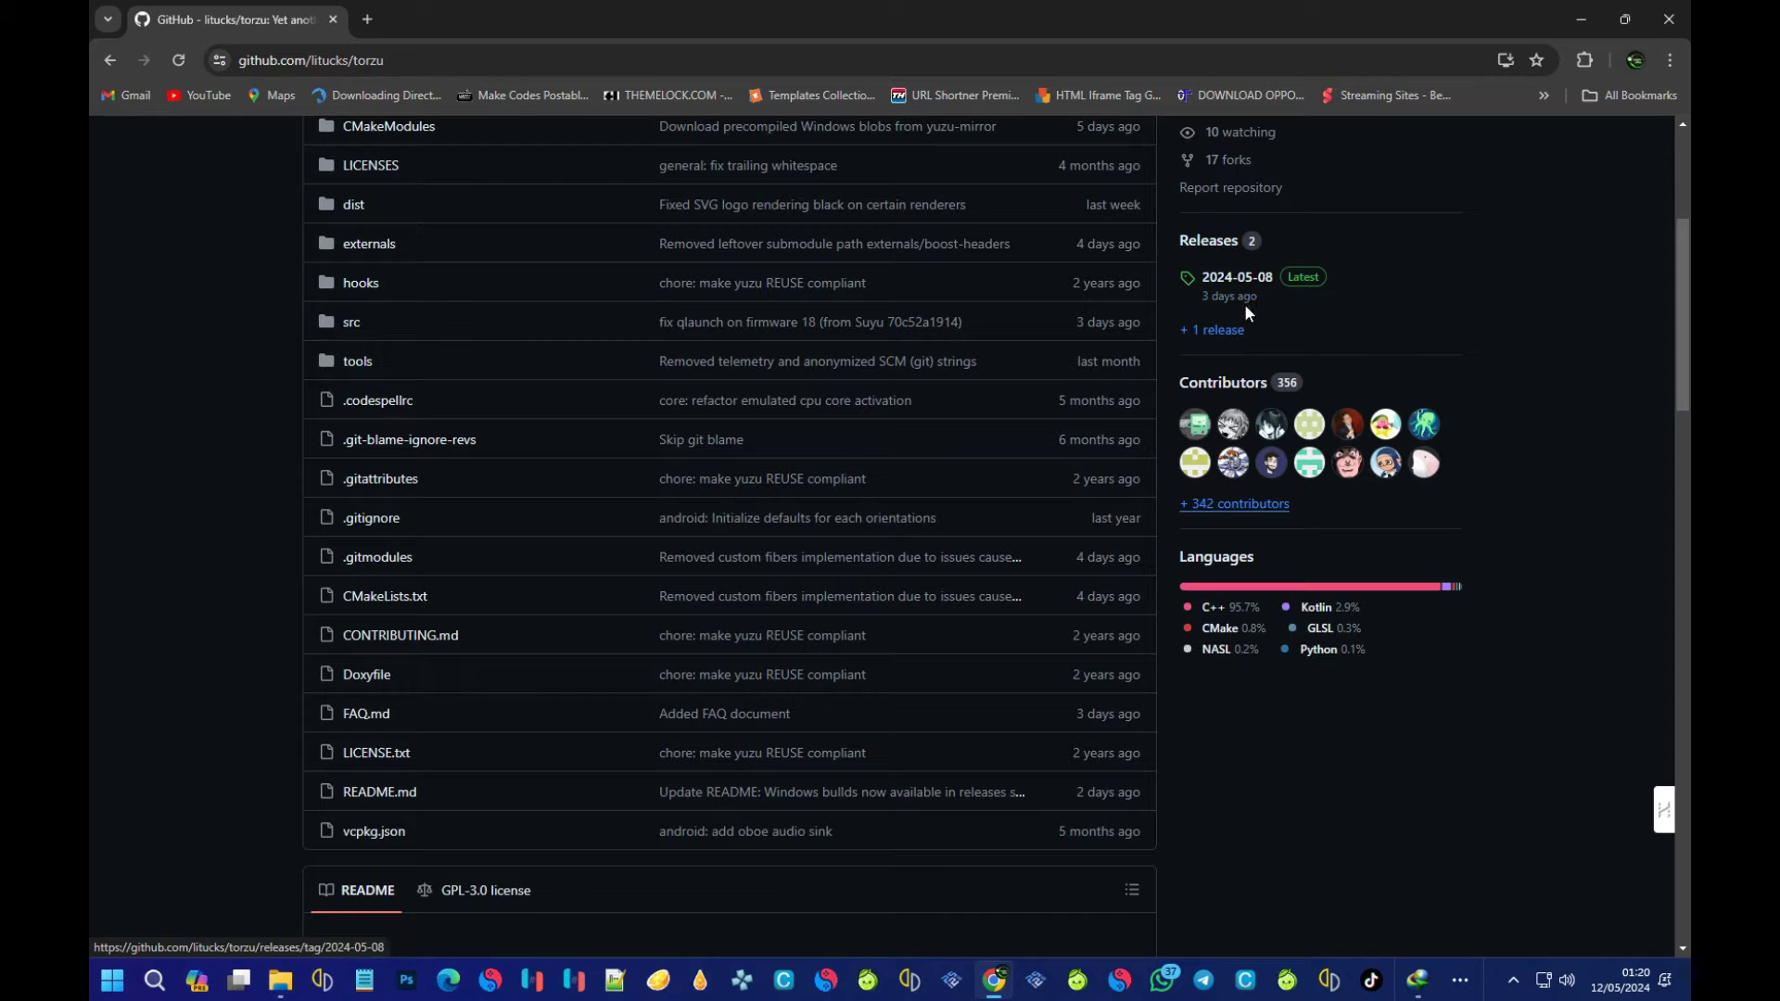
scroll(885, 440, "down", 6)
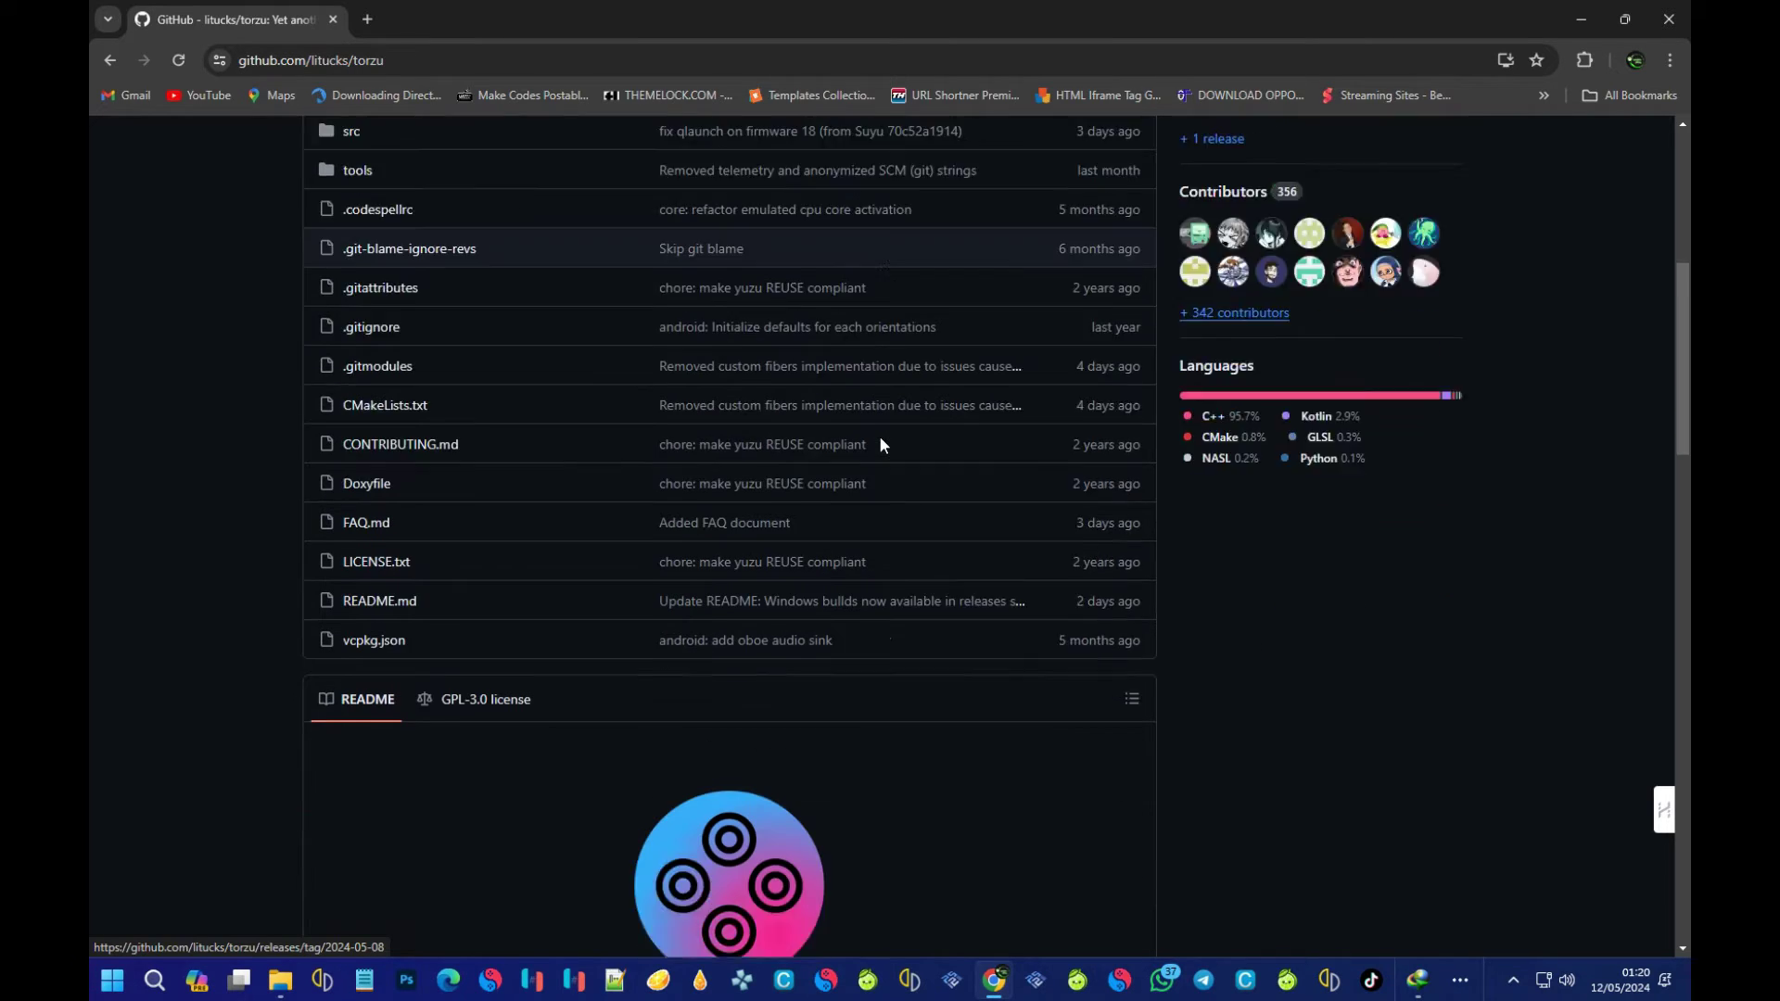
scroll(897, 445, "down", 6)
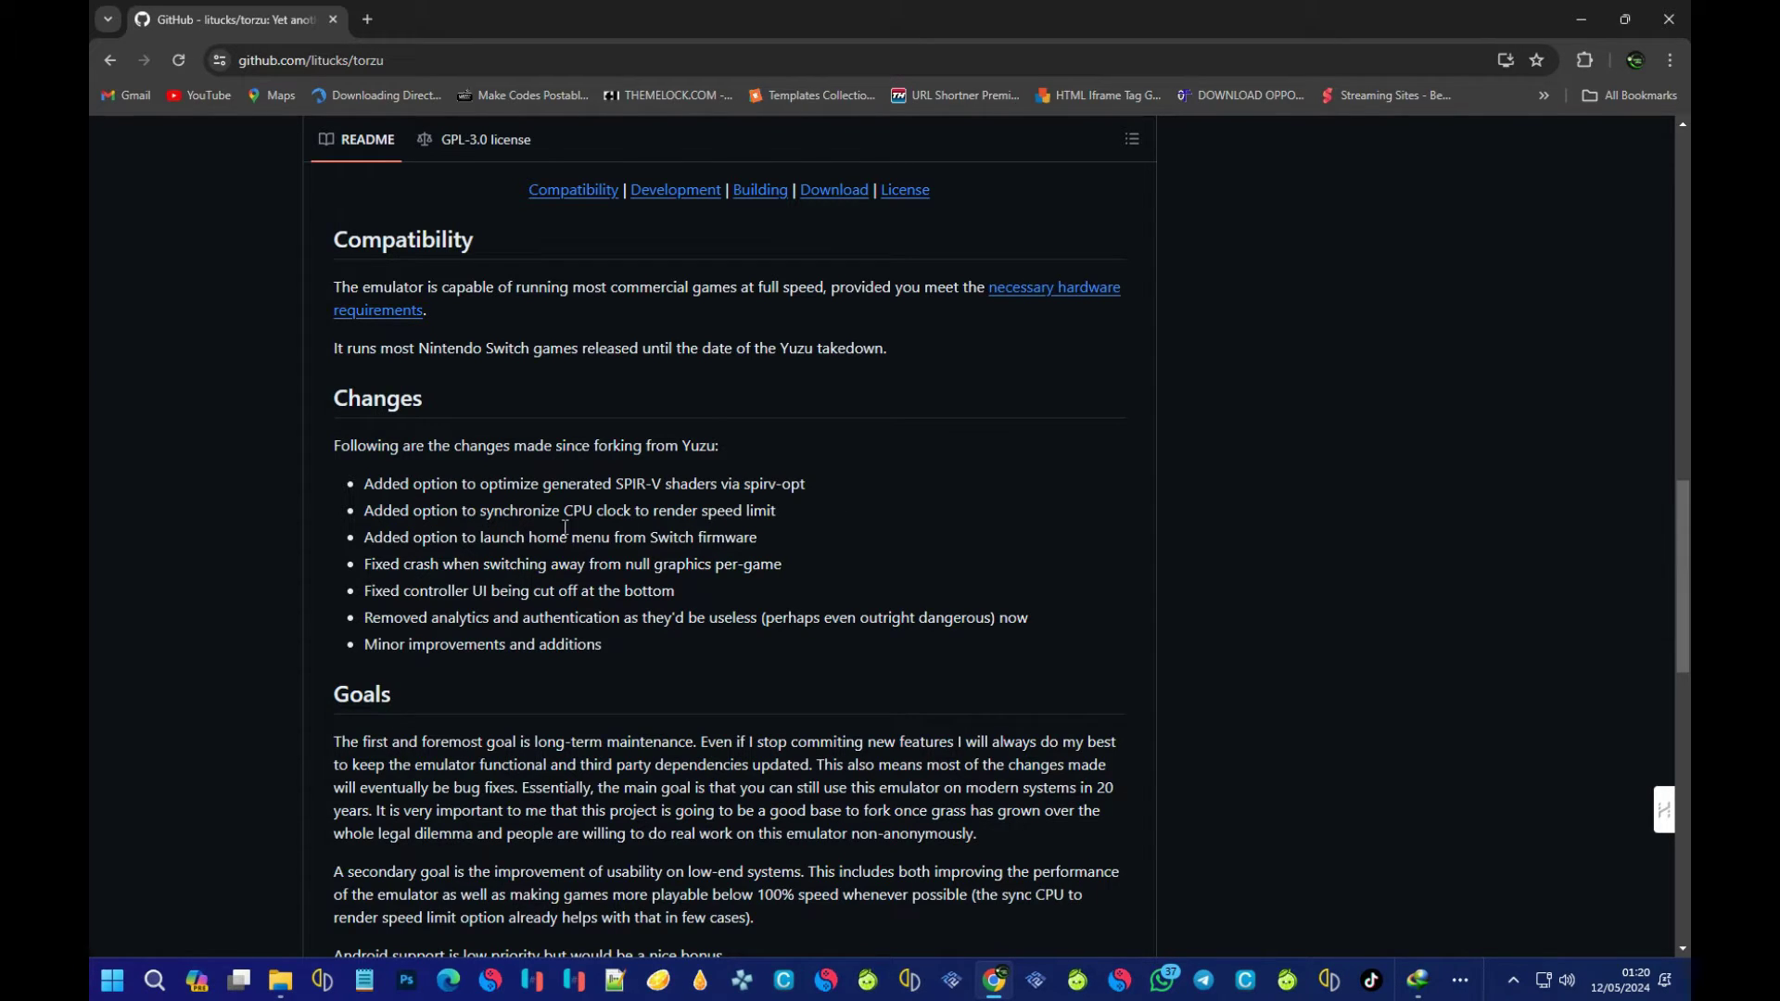
scroll(1306, 418, "up", 8)
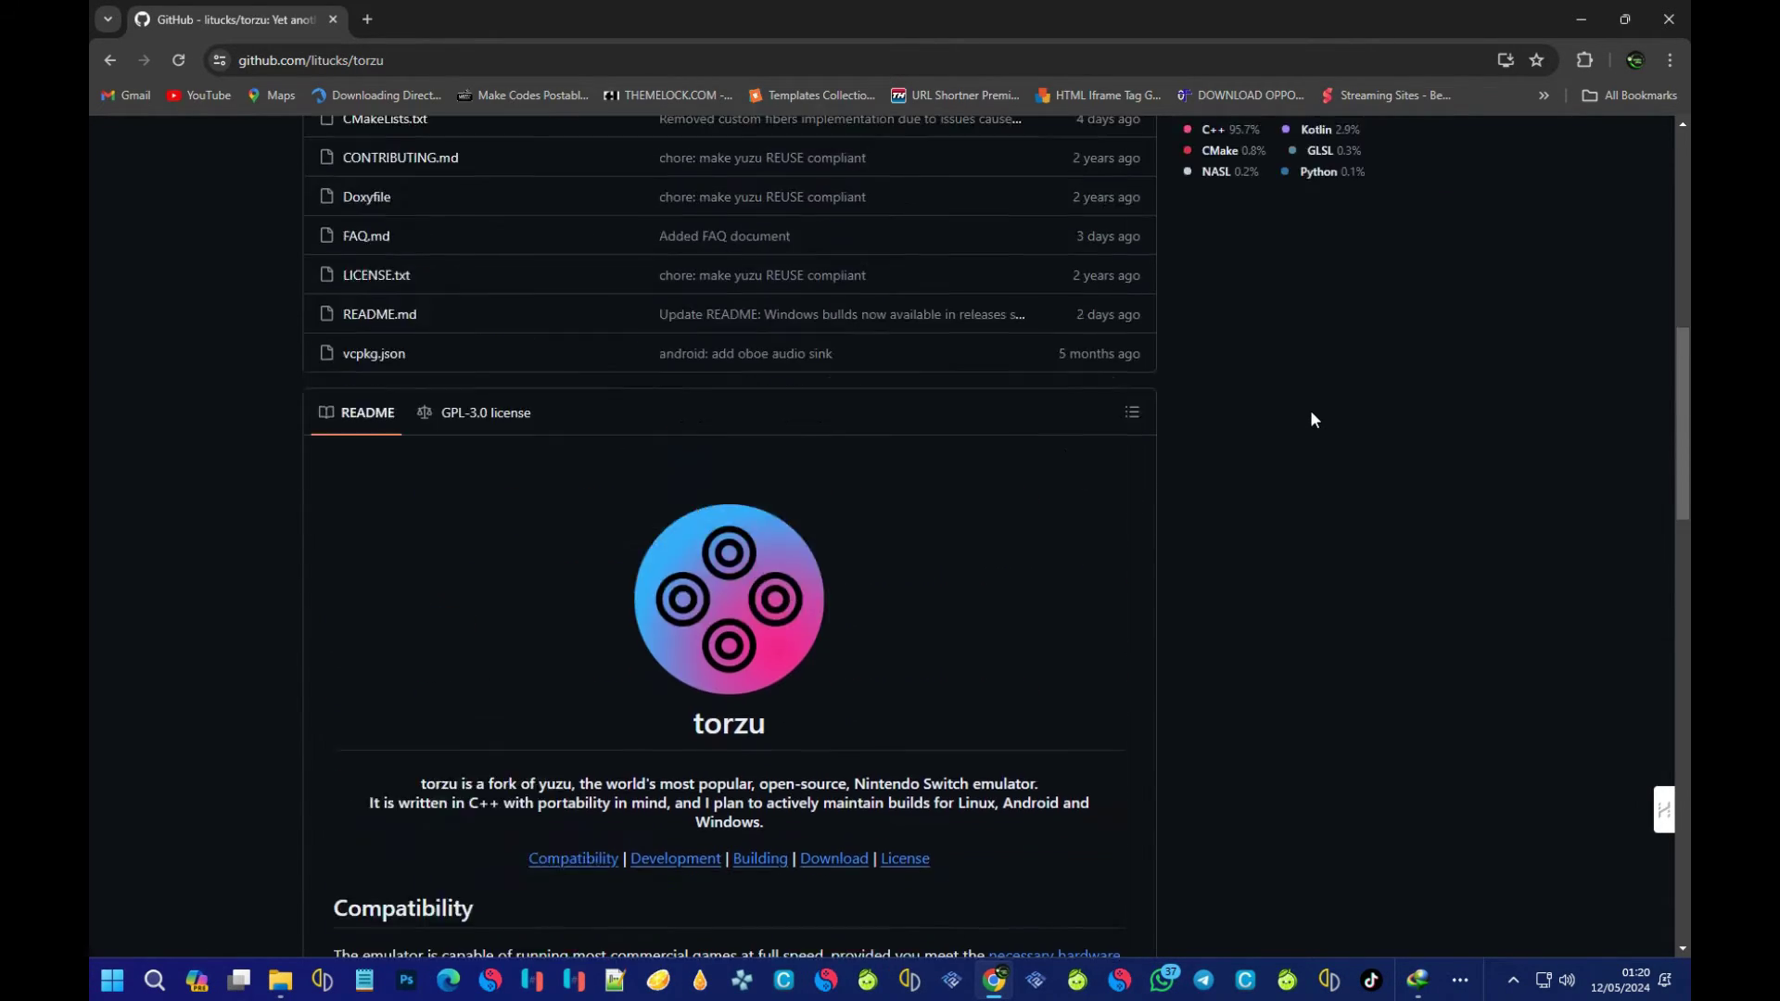
left_click(515, 62)
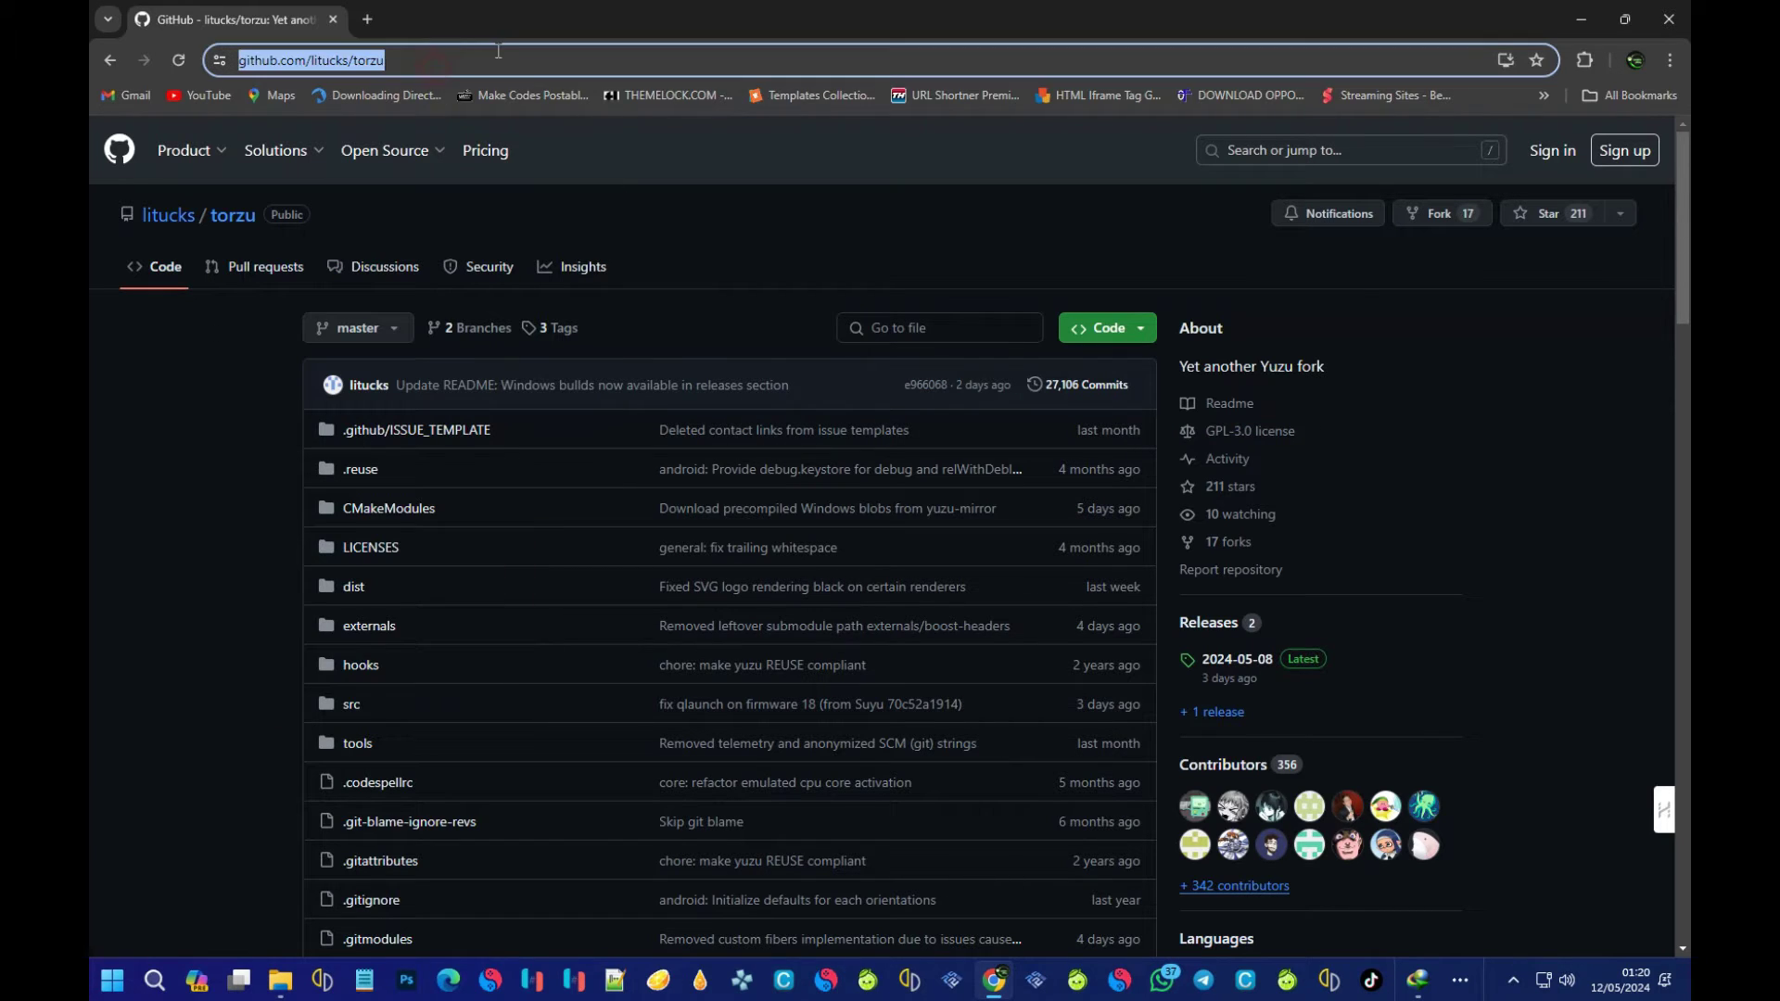
left_click(515, 64)
left_click_drag(514, 63, 233, 60)
left_click(458, 56)
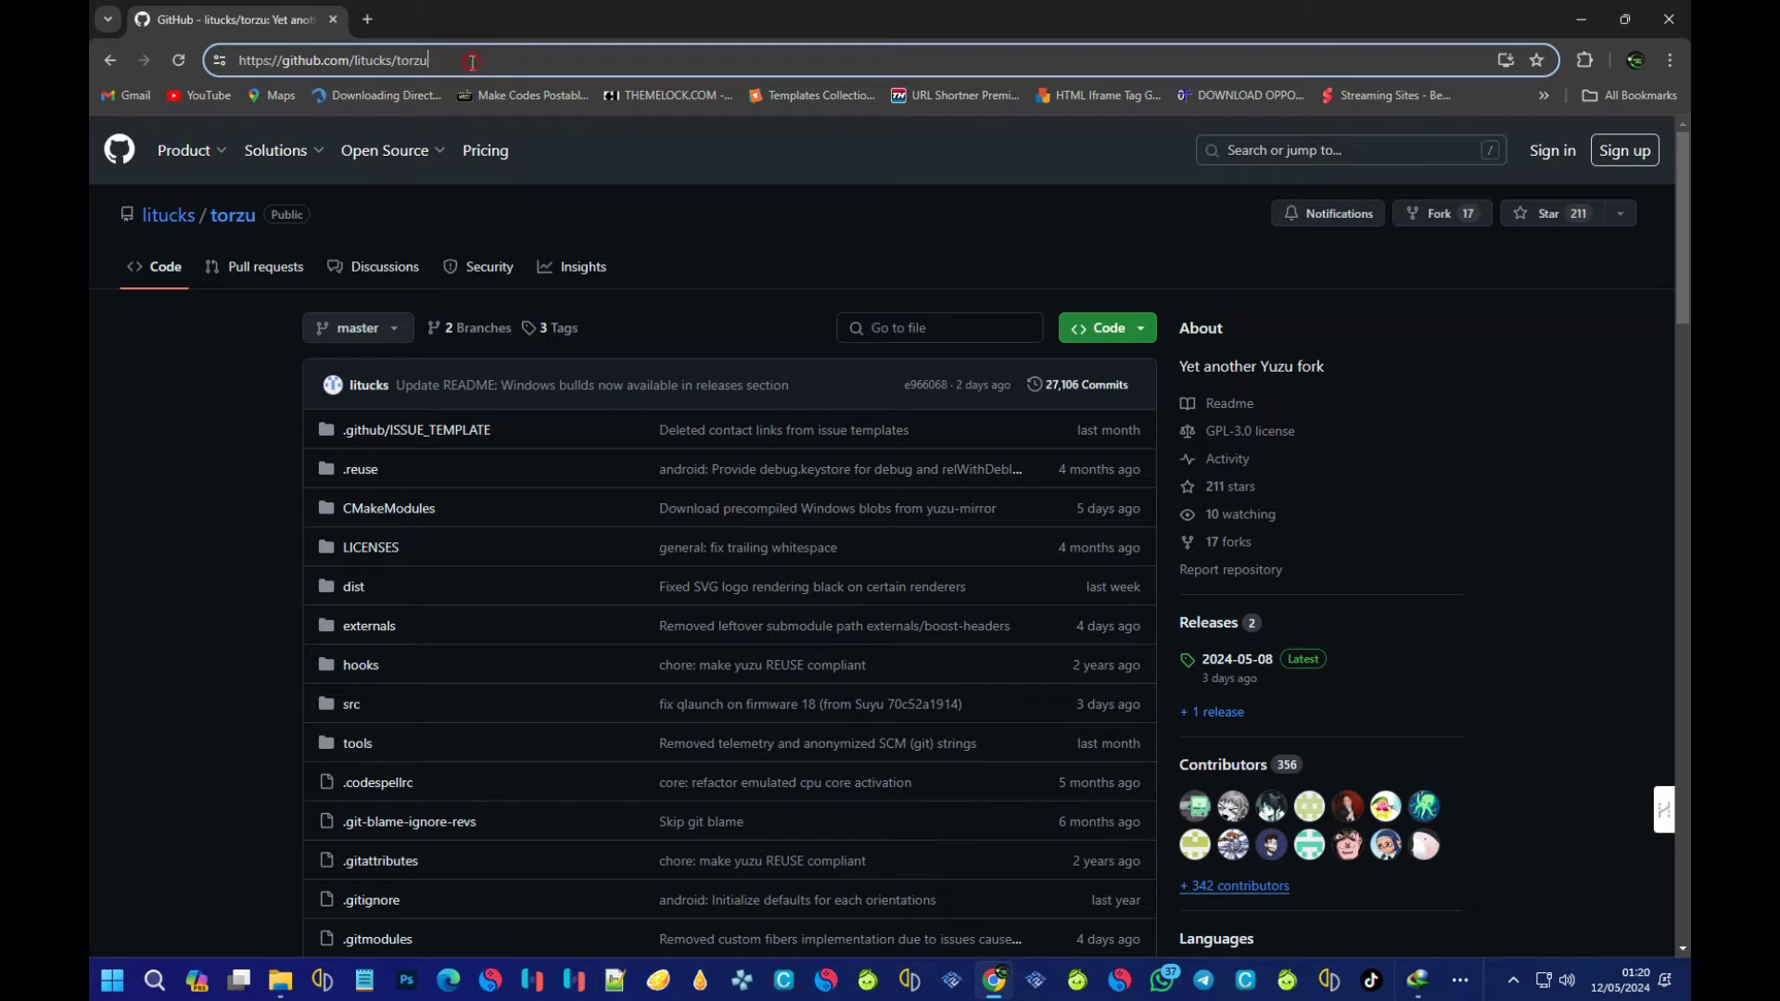
left_click_drag(472, 61, 239, 61)
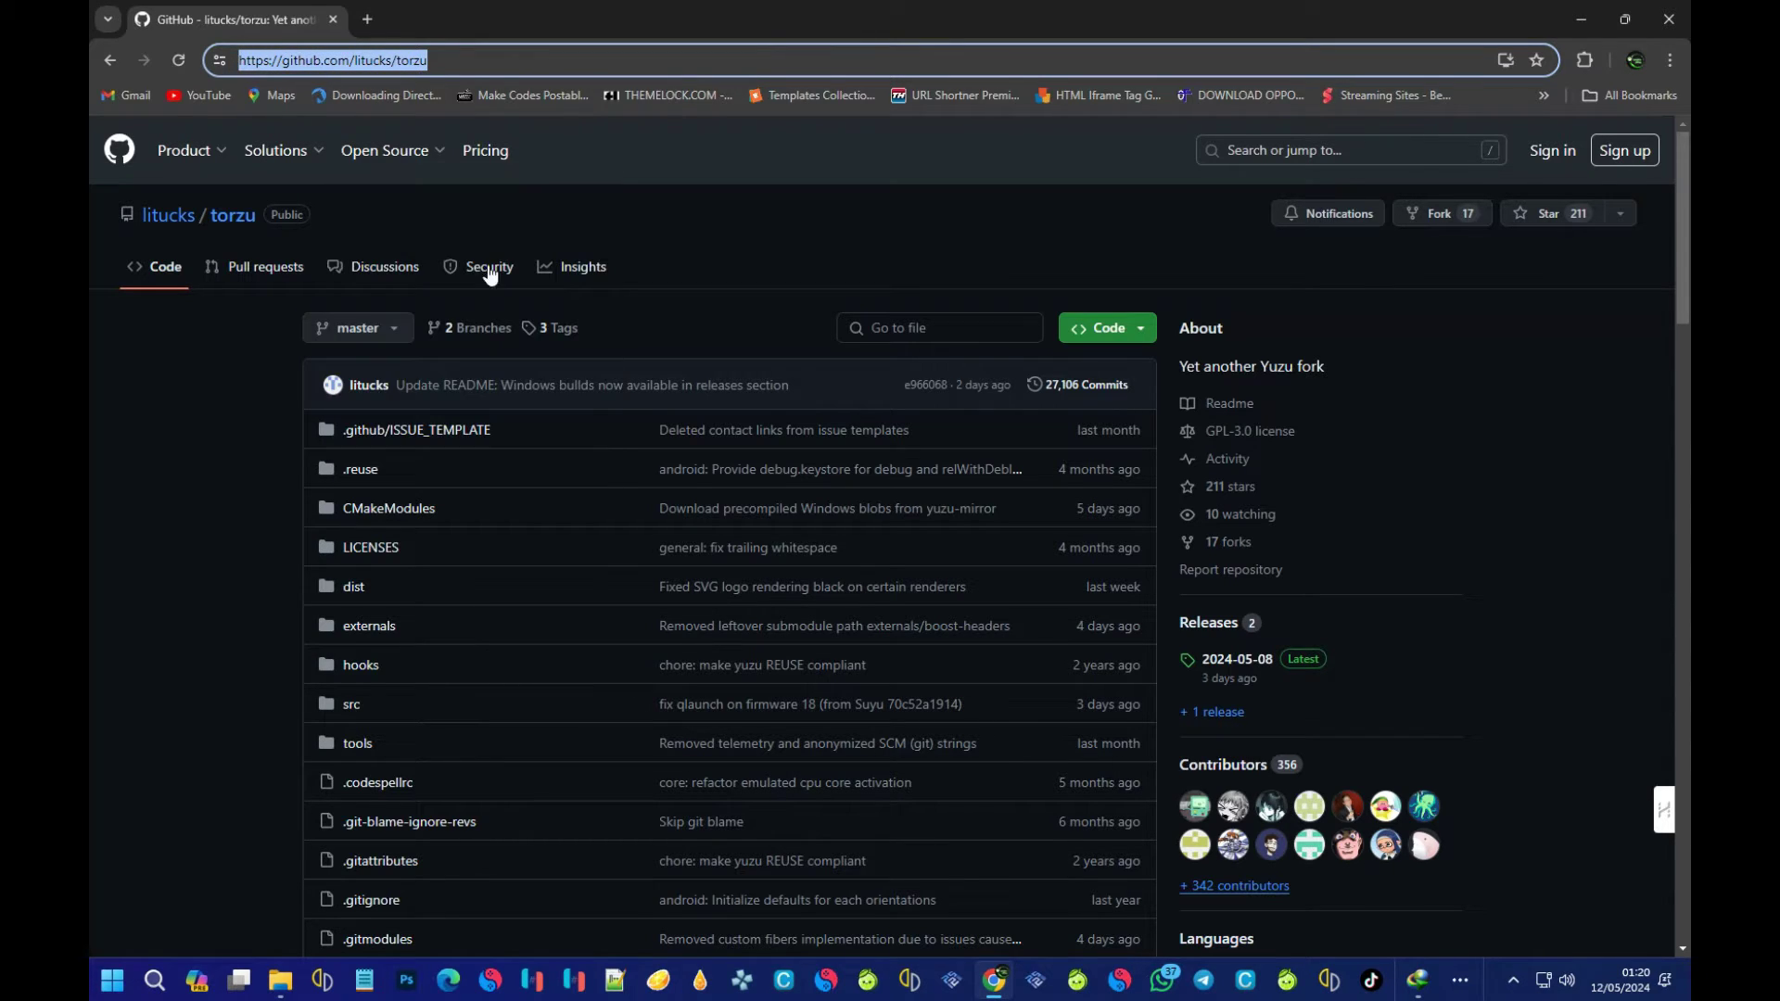
left_click(170, 493)
Open the repository's Releases page and review the changelogs and available builds of the 2024-05-08 and 2024-04-28 releases.
scroll(544, 604, "down", 2)
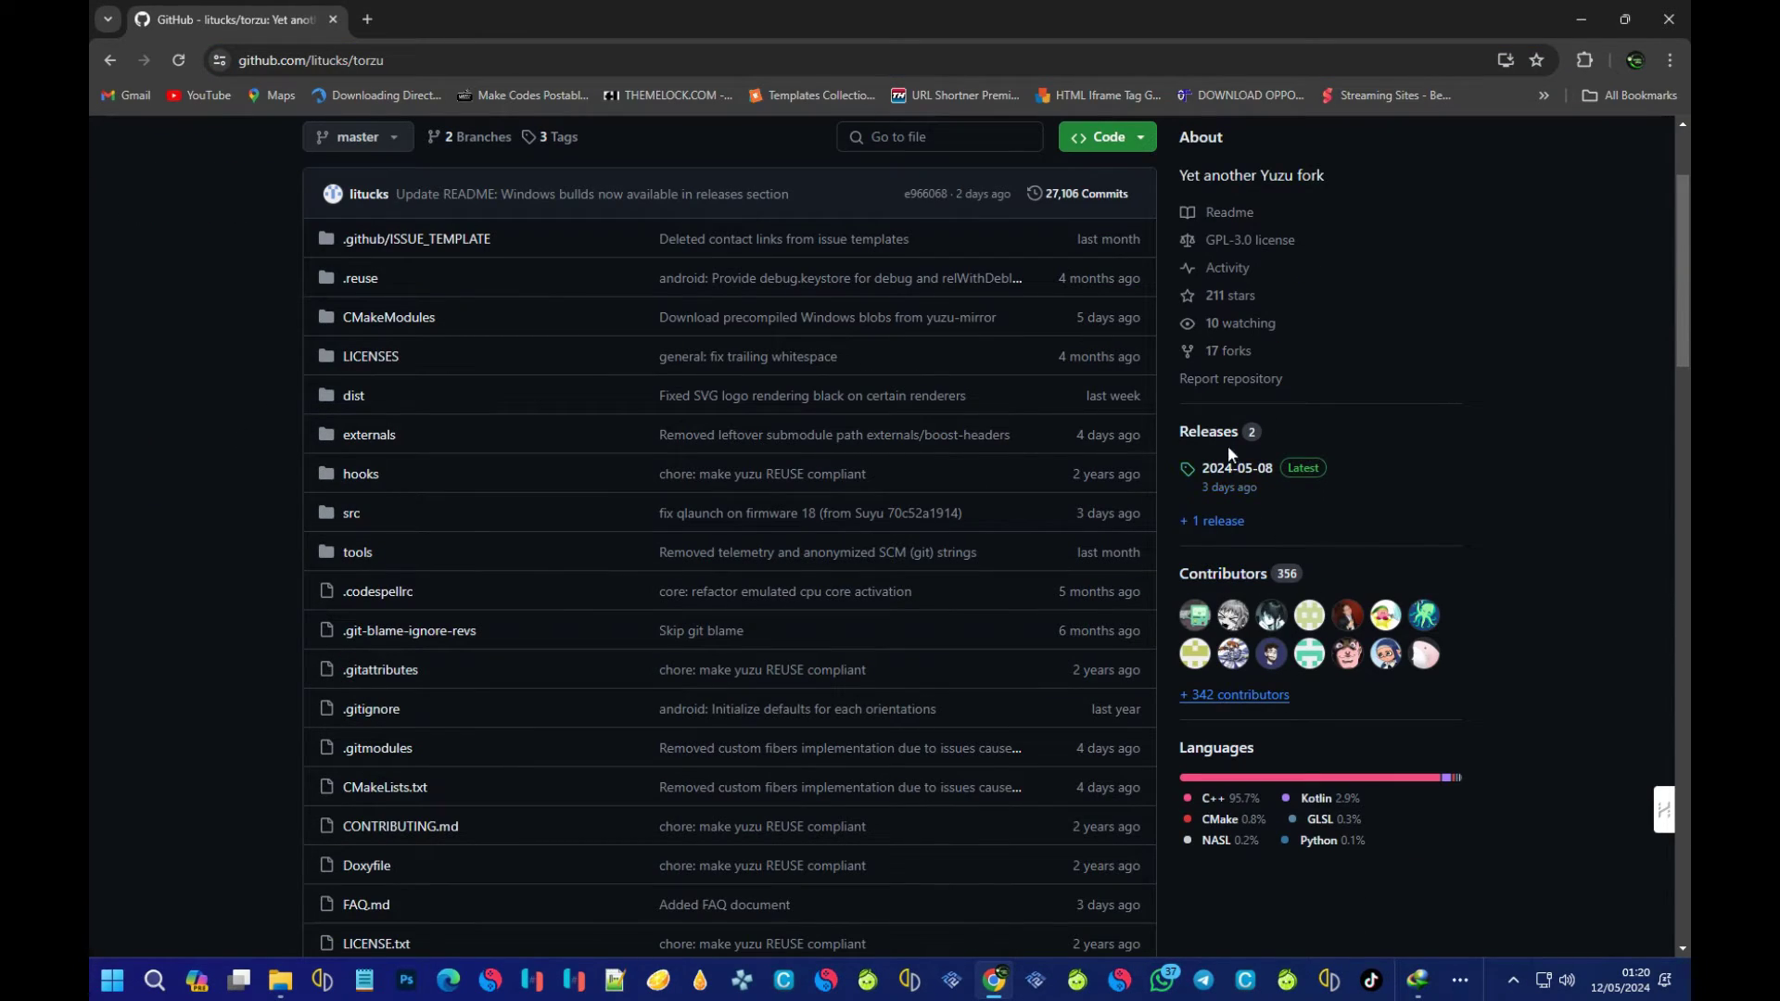
left_click(1194, 433)
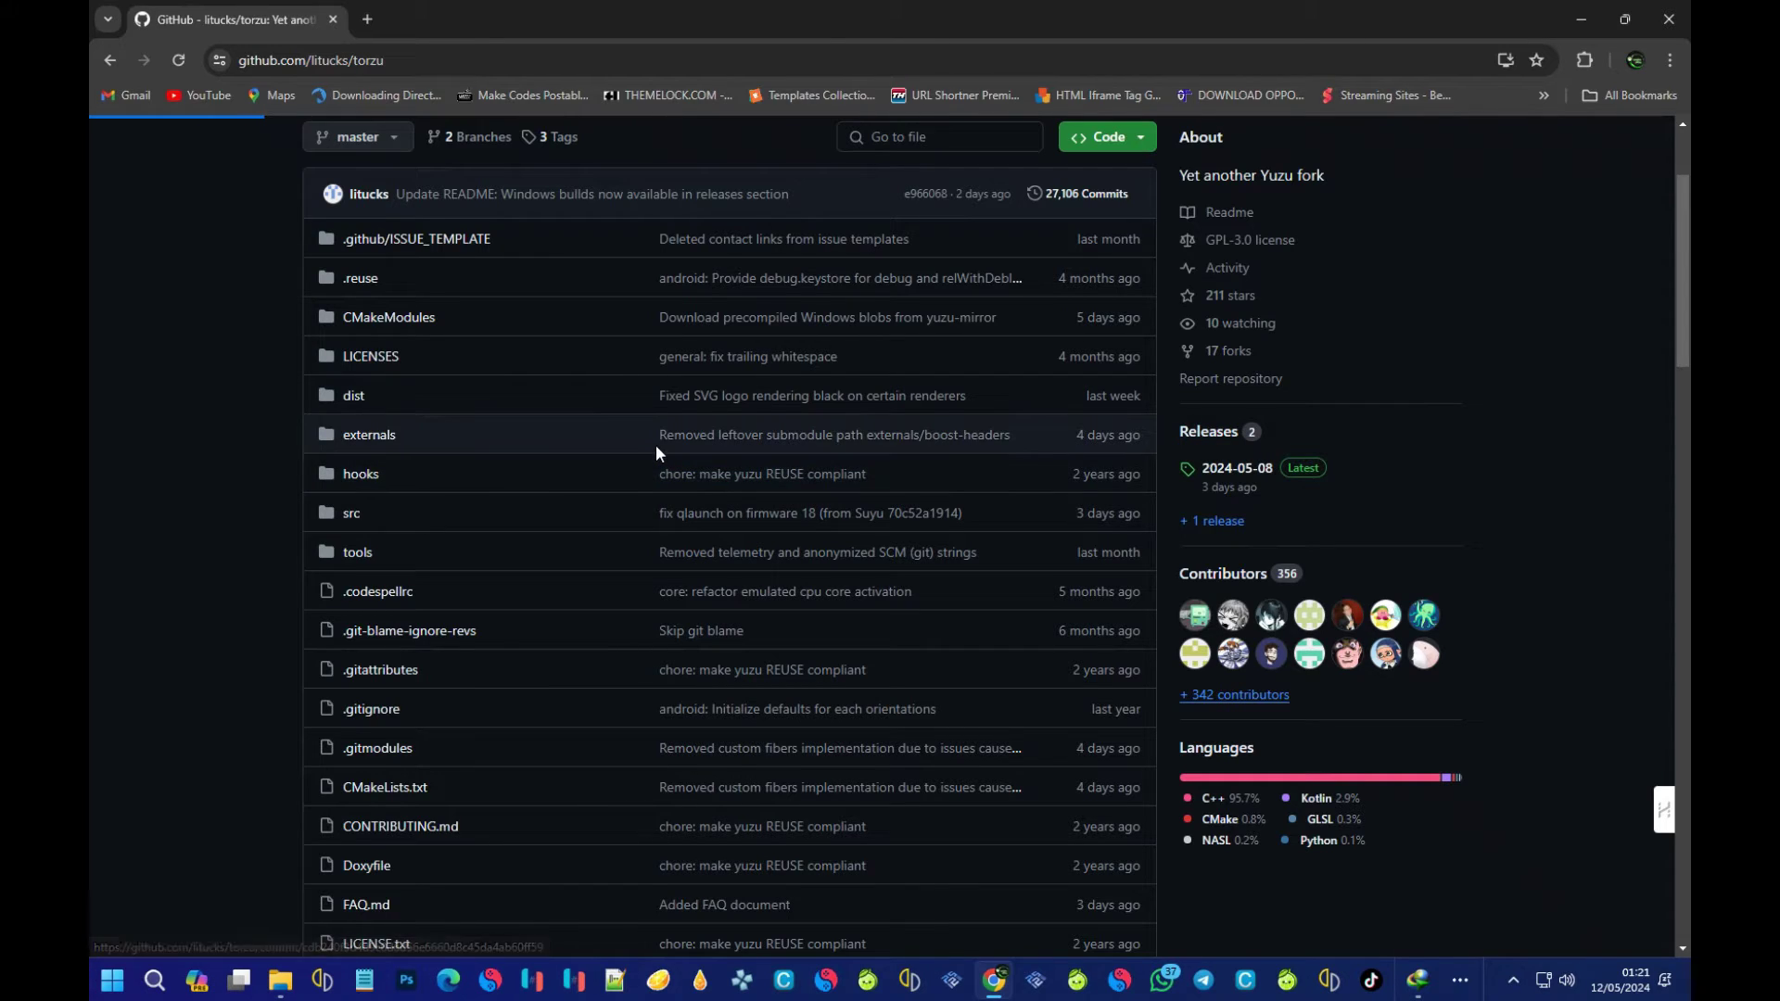
scroll(920, 447, "down", 7)
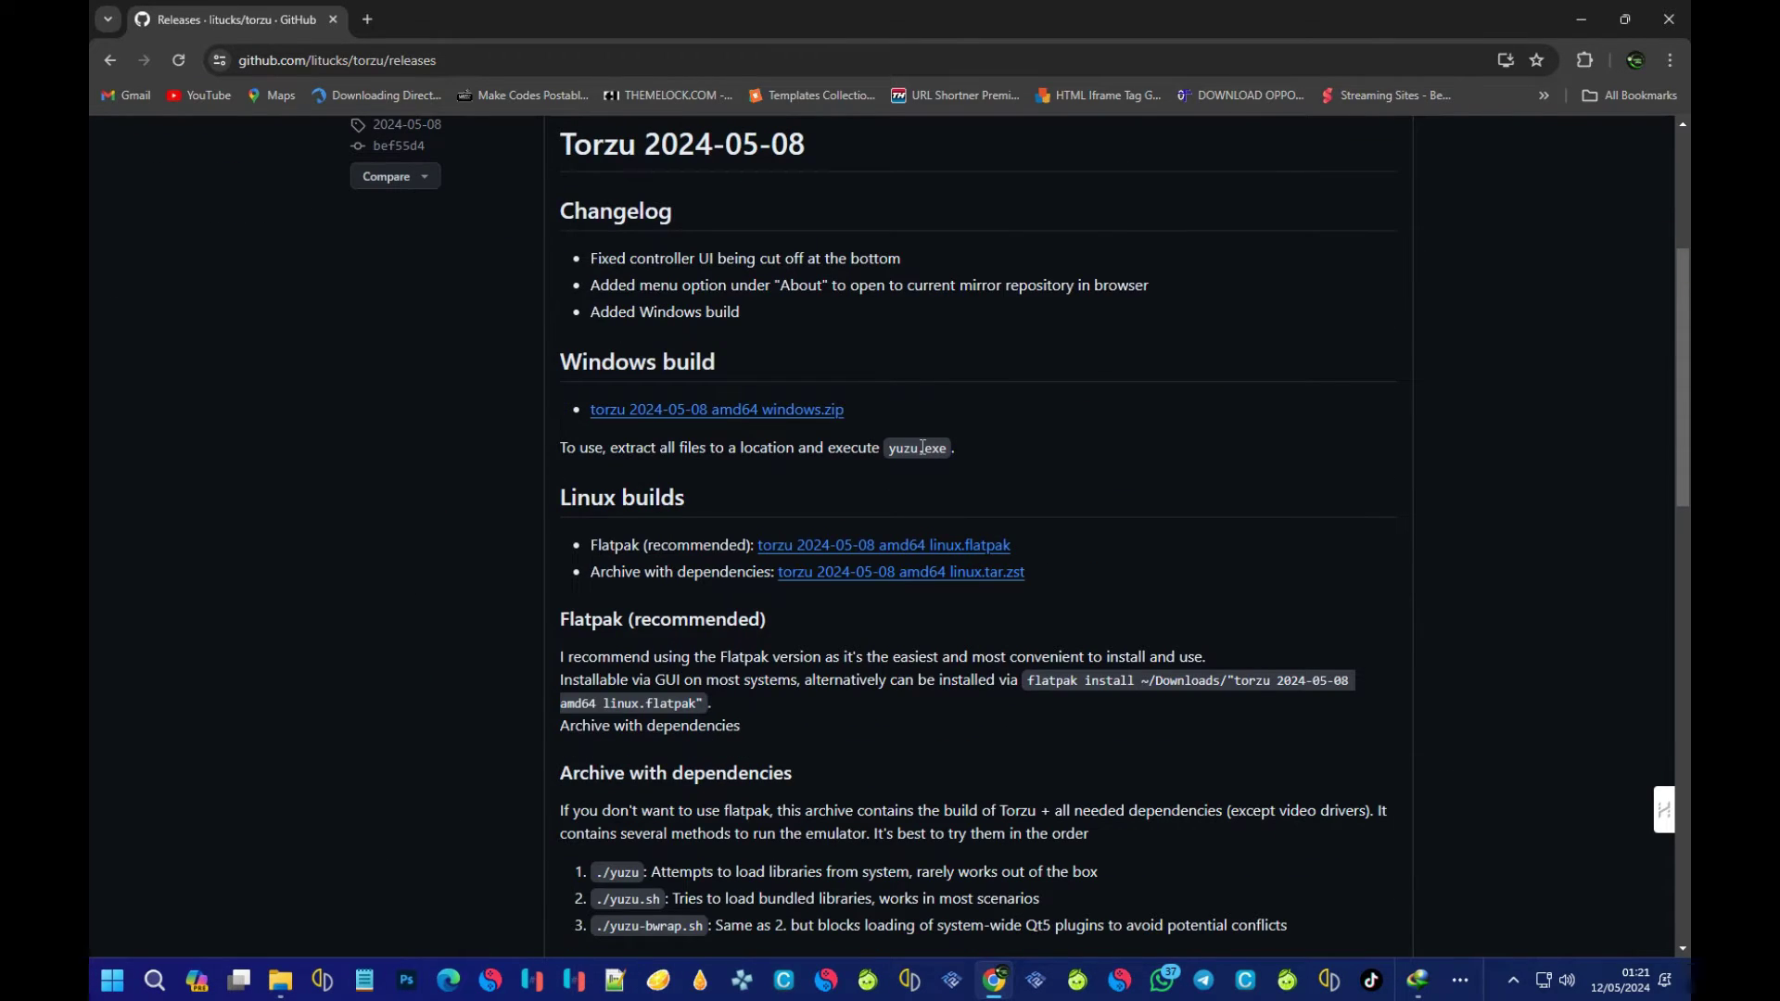
scroll(923, 447, "up", 4)
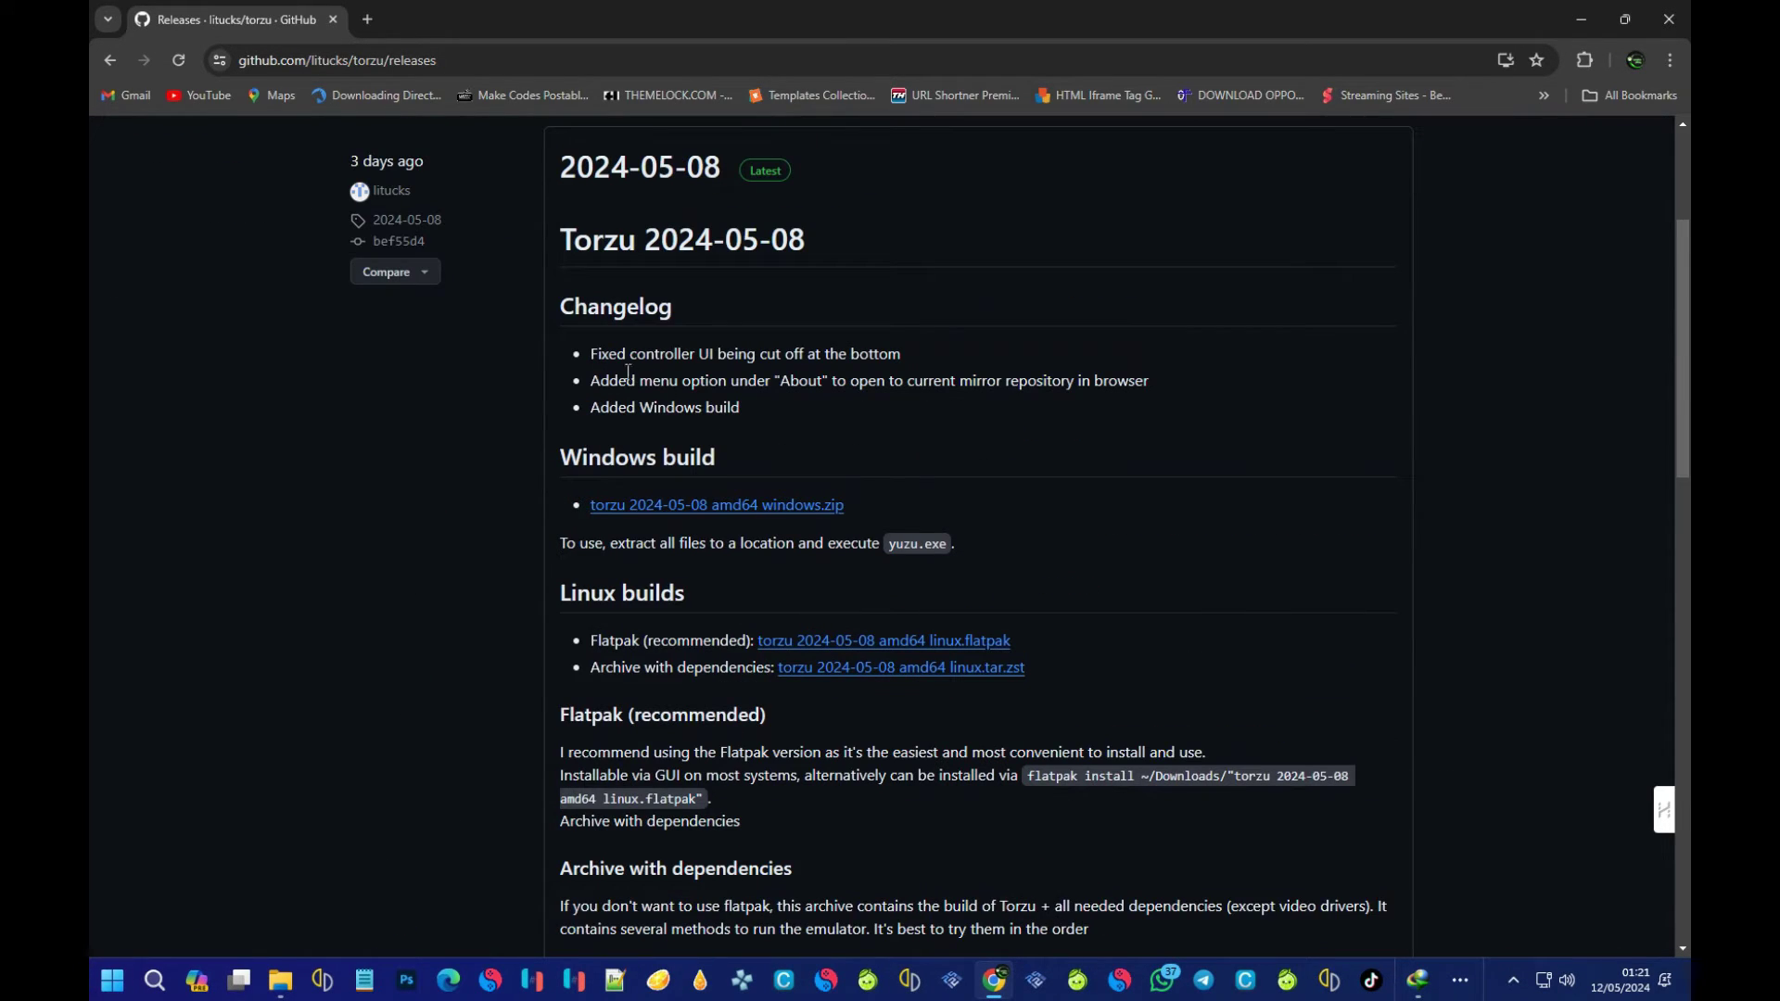
left_click_drag(591, 354, 932, 356)
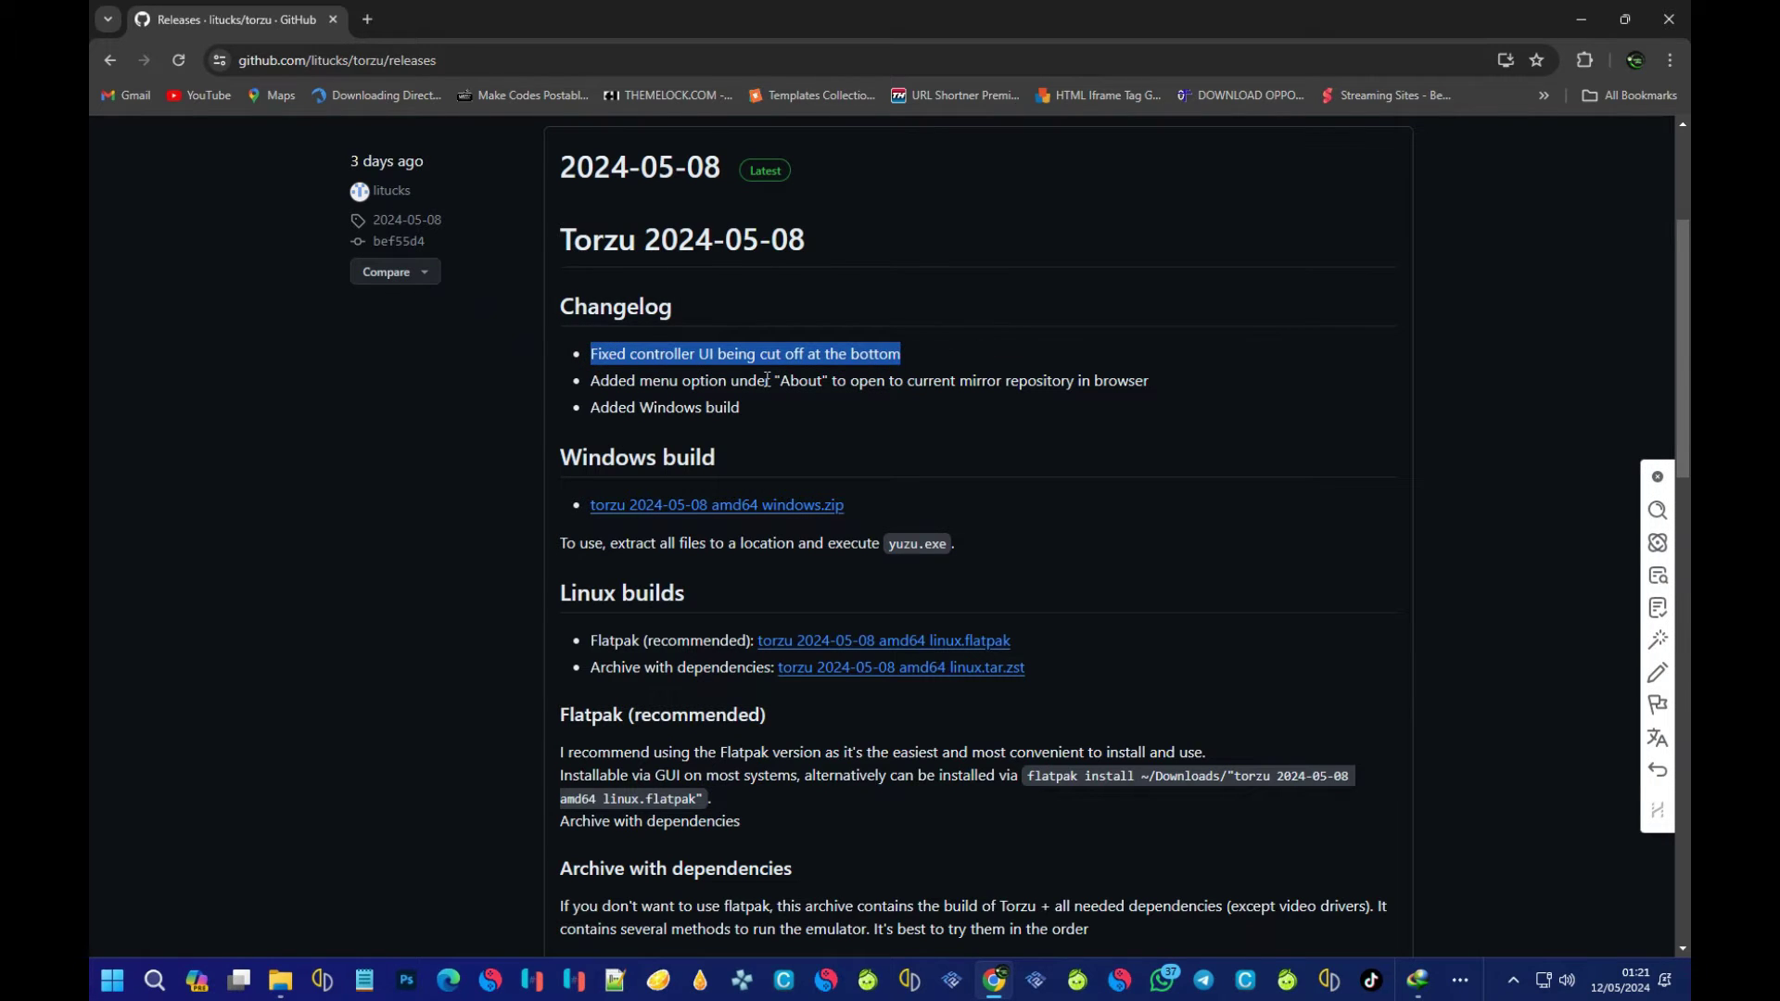
left_click(838, 436)
scroll(838, 437, "down", 2)
scroll(839, 437, "down", 6)
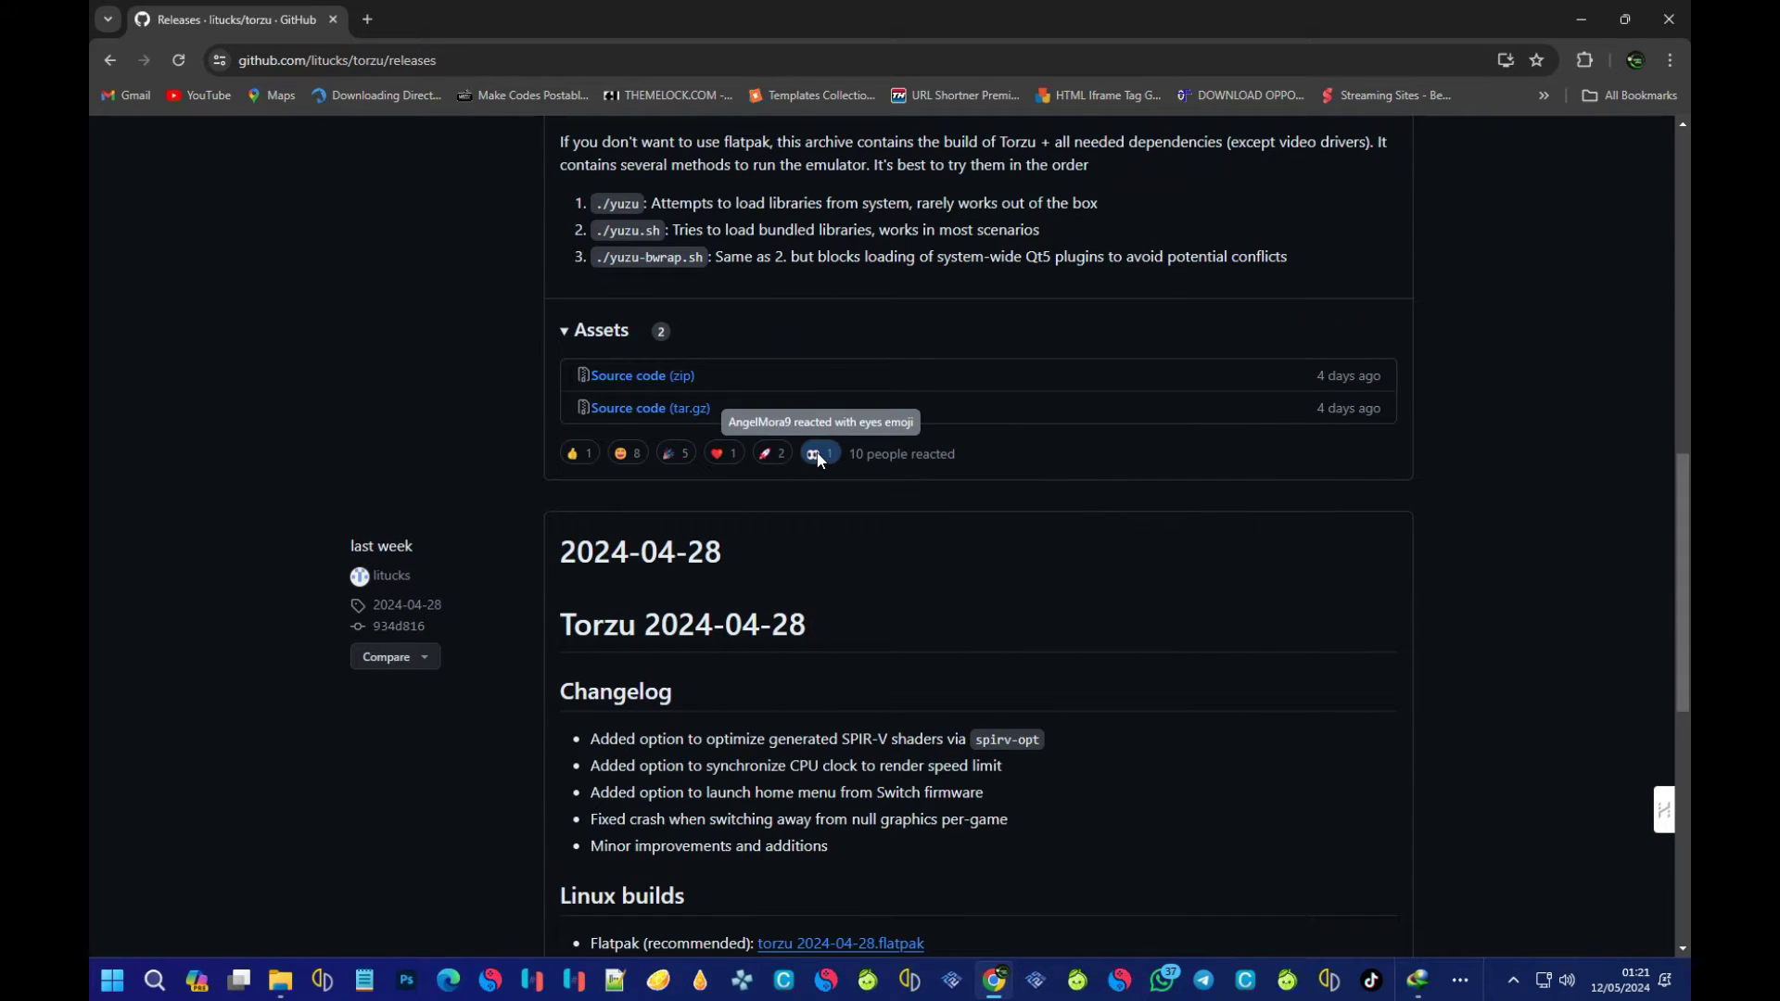
scroll(819, 479, "down", 5)
scroll(888, 455, "up", 8)
scroll(960, 443, "up", 6)
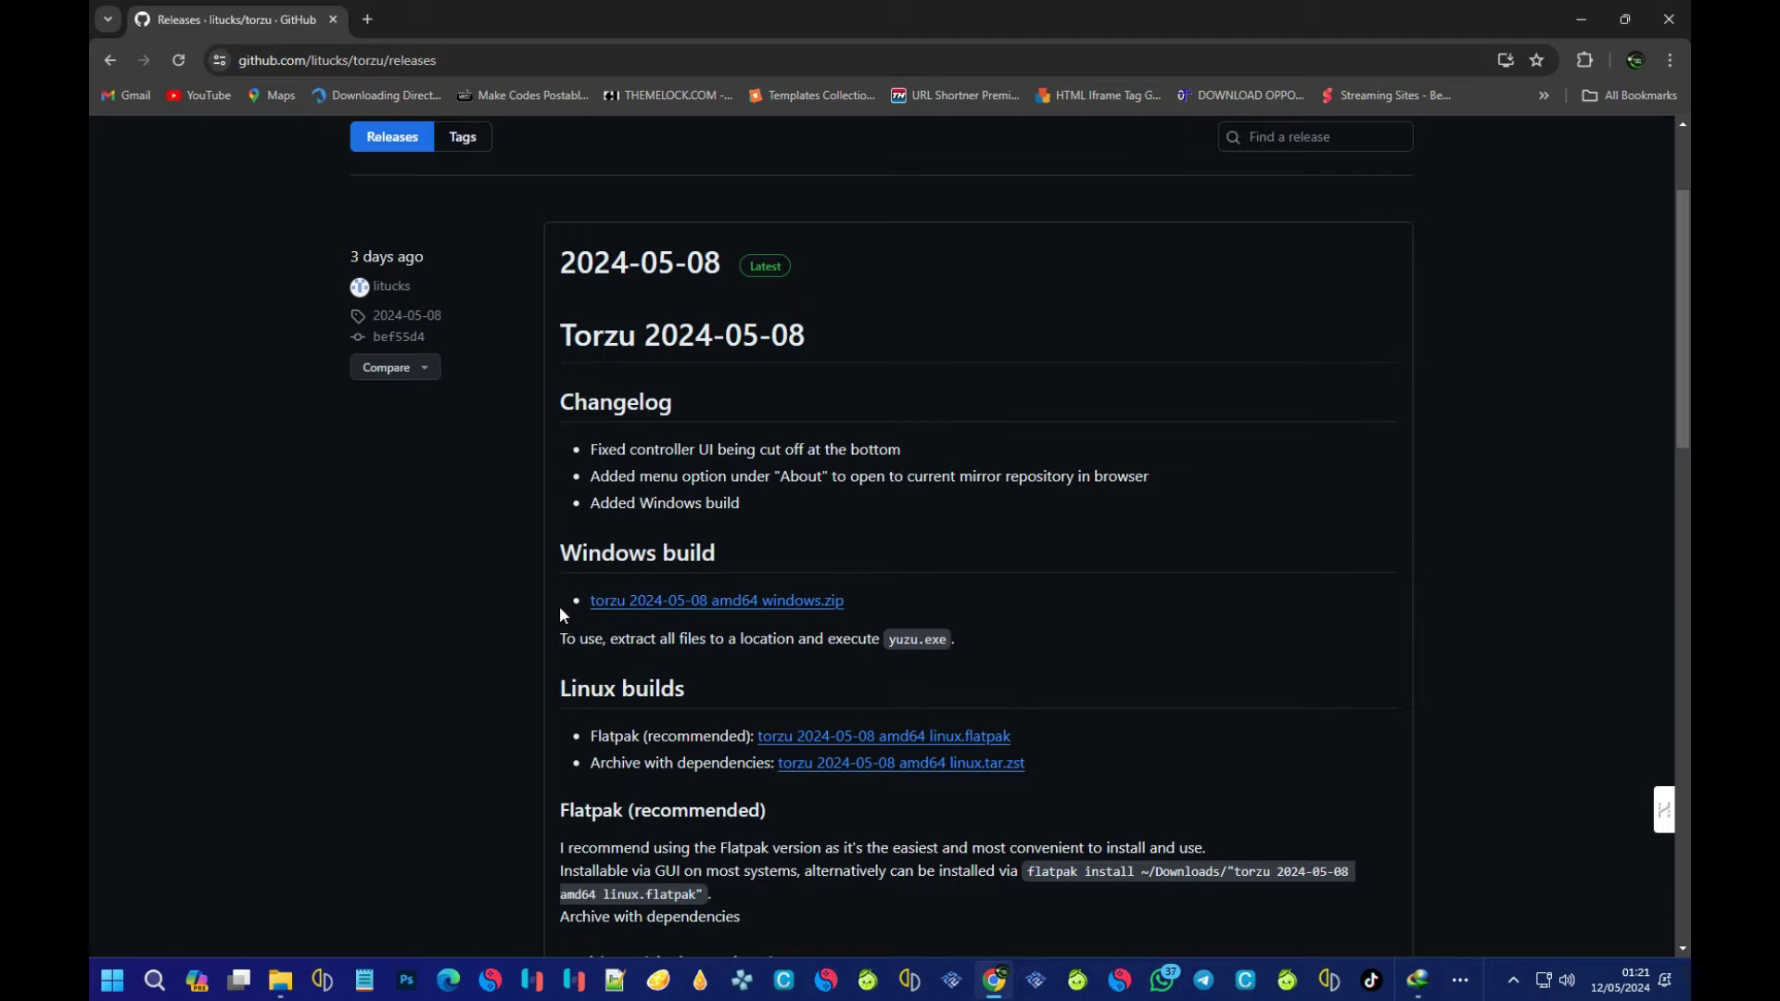
Download the Windows build "torzu 2024-05-08 amd64 windows.zip" from its MEGA page and show the browser's recent downloads.
left_click(755, 602)
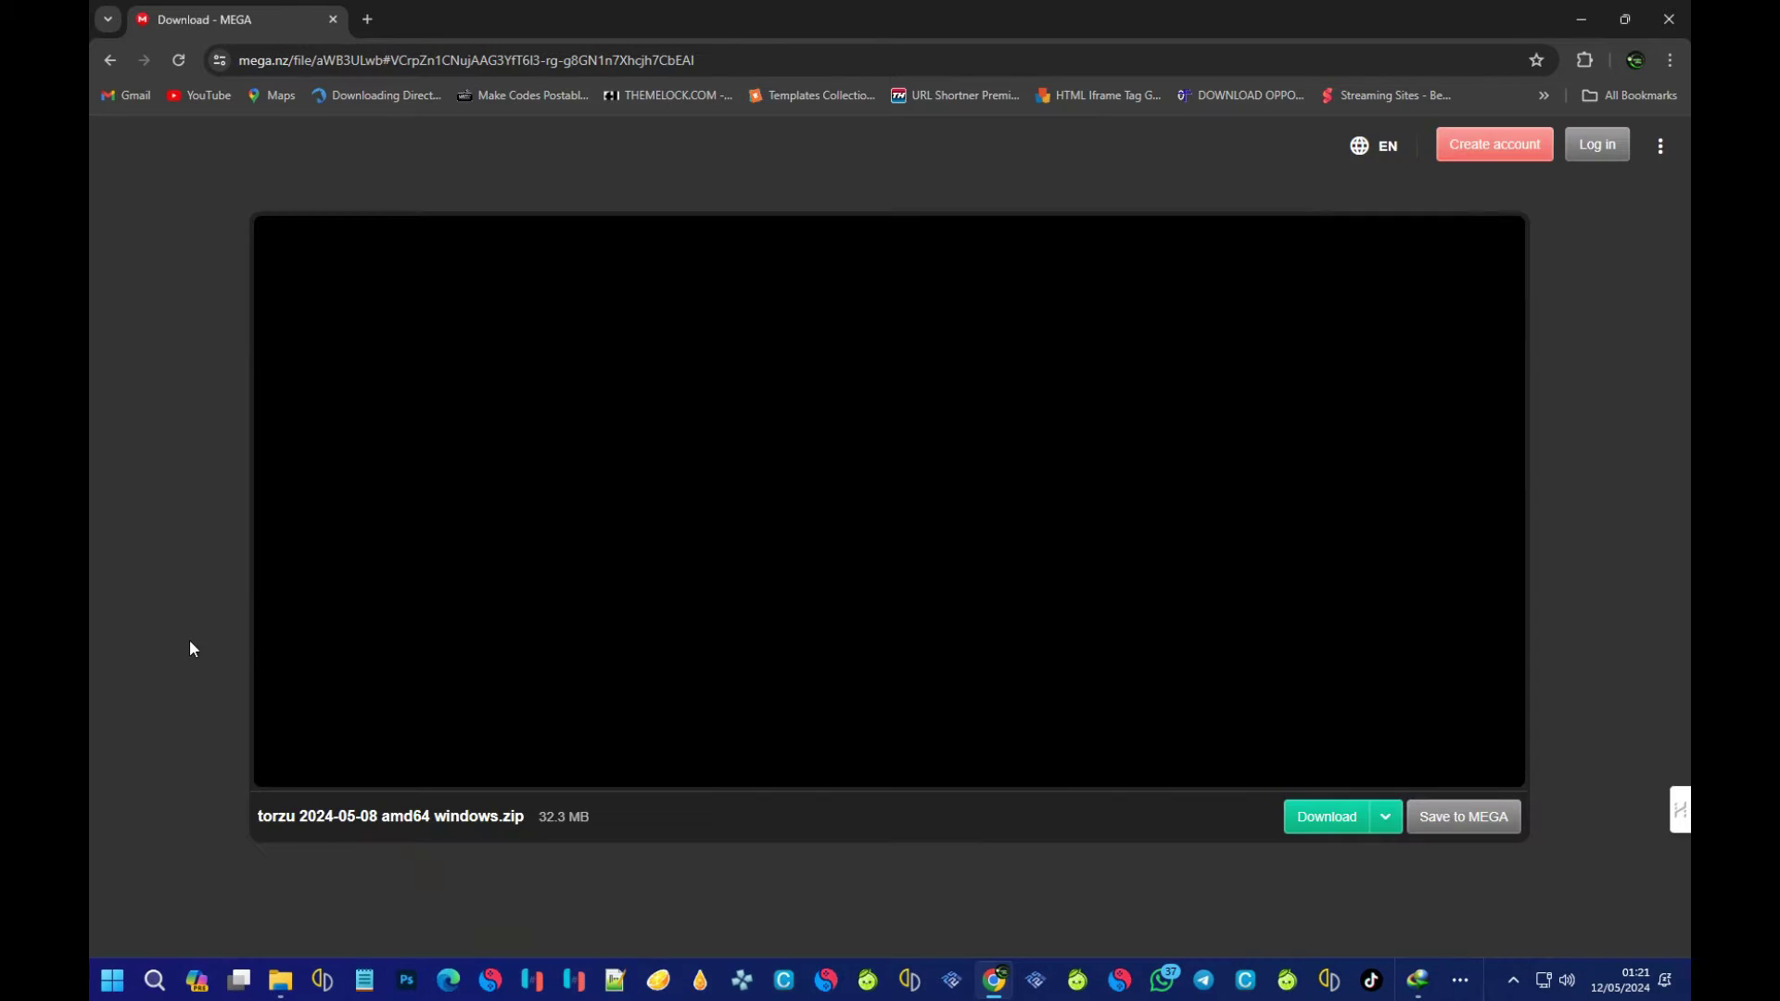
left_click(1331, 821)
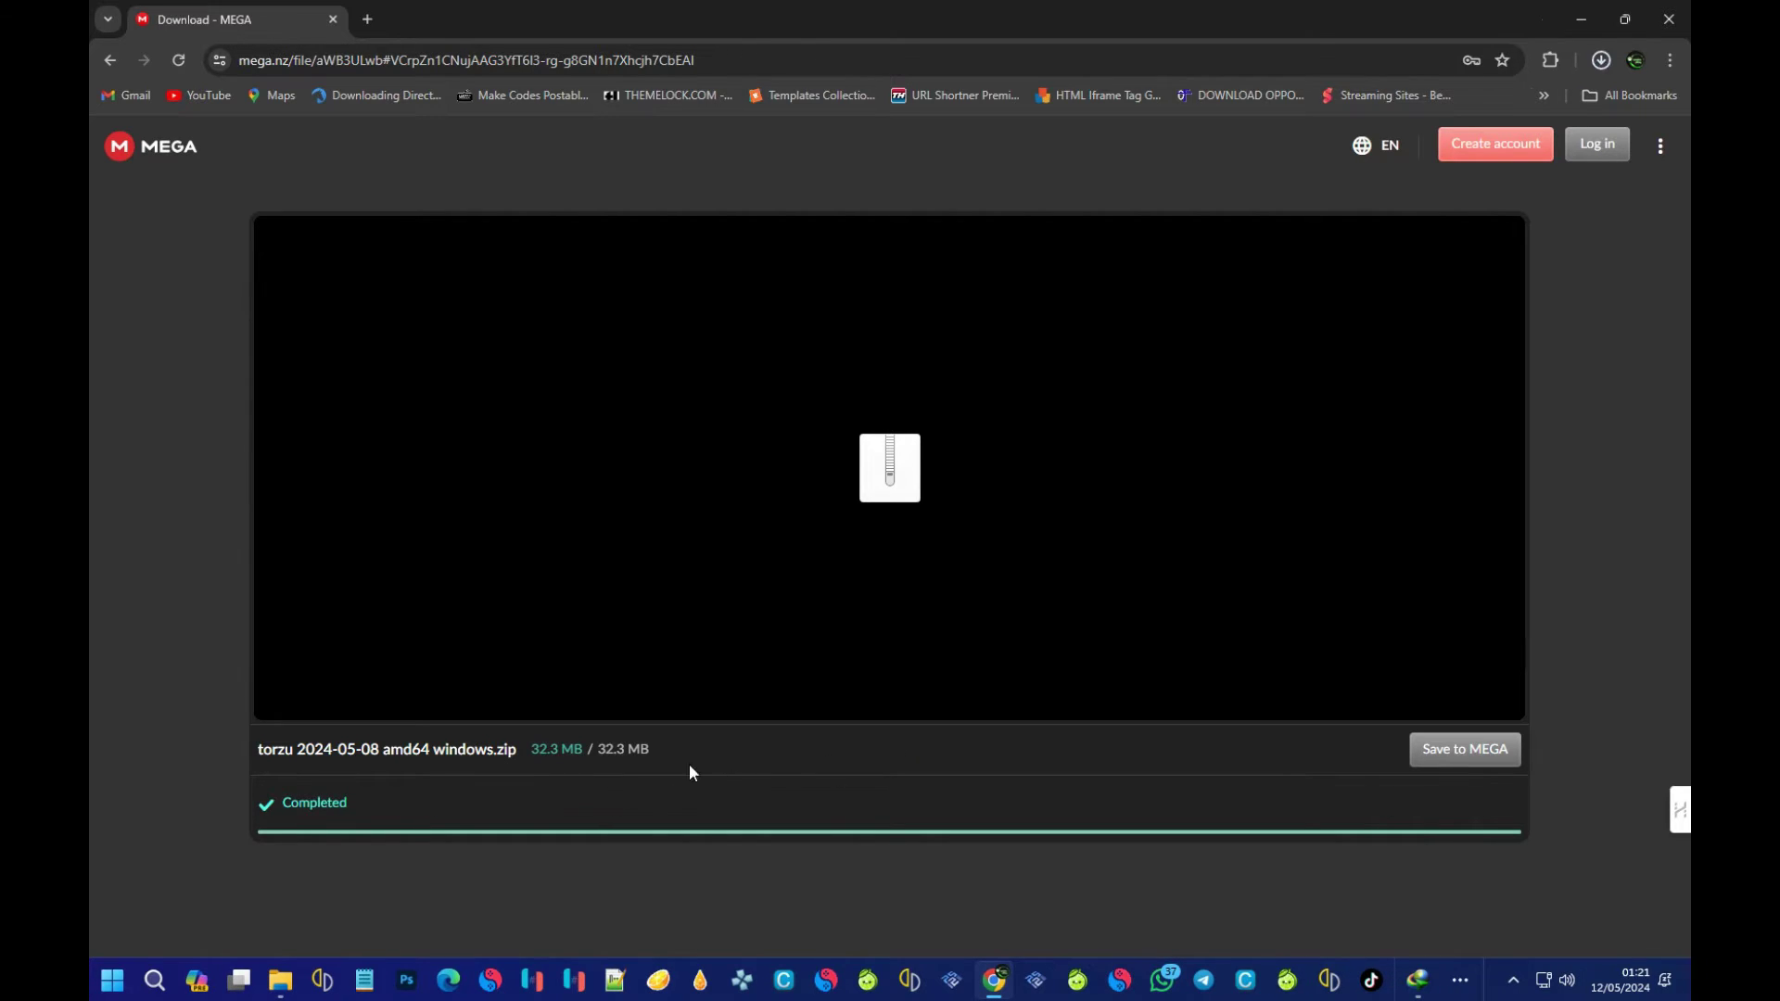
left_click(1601, 59)
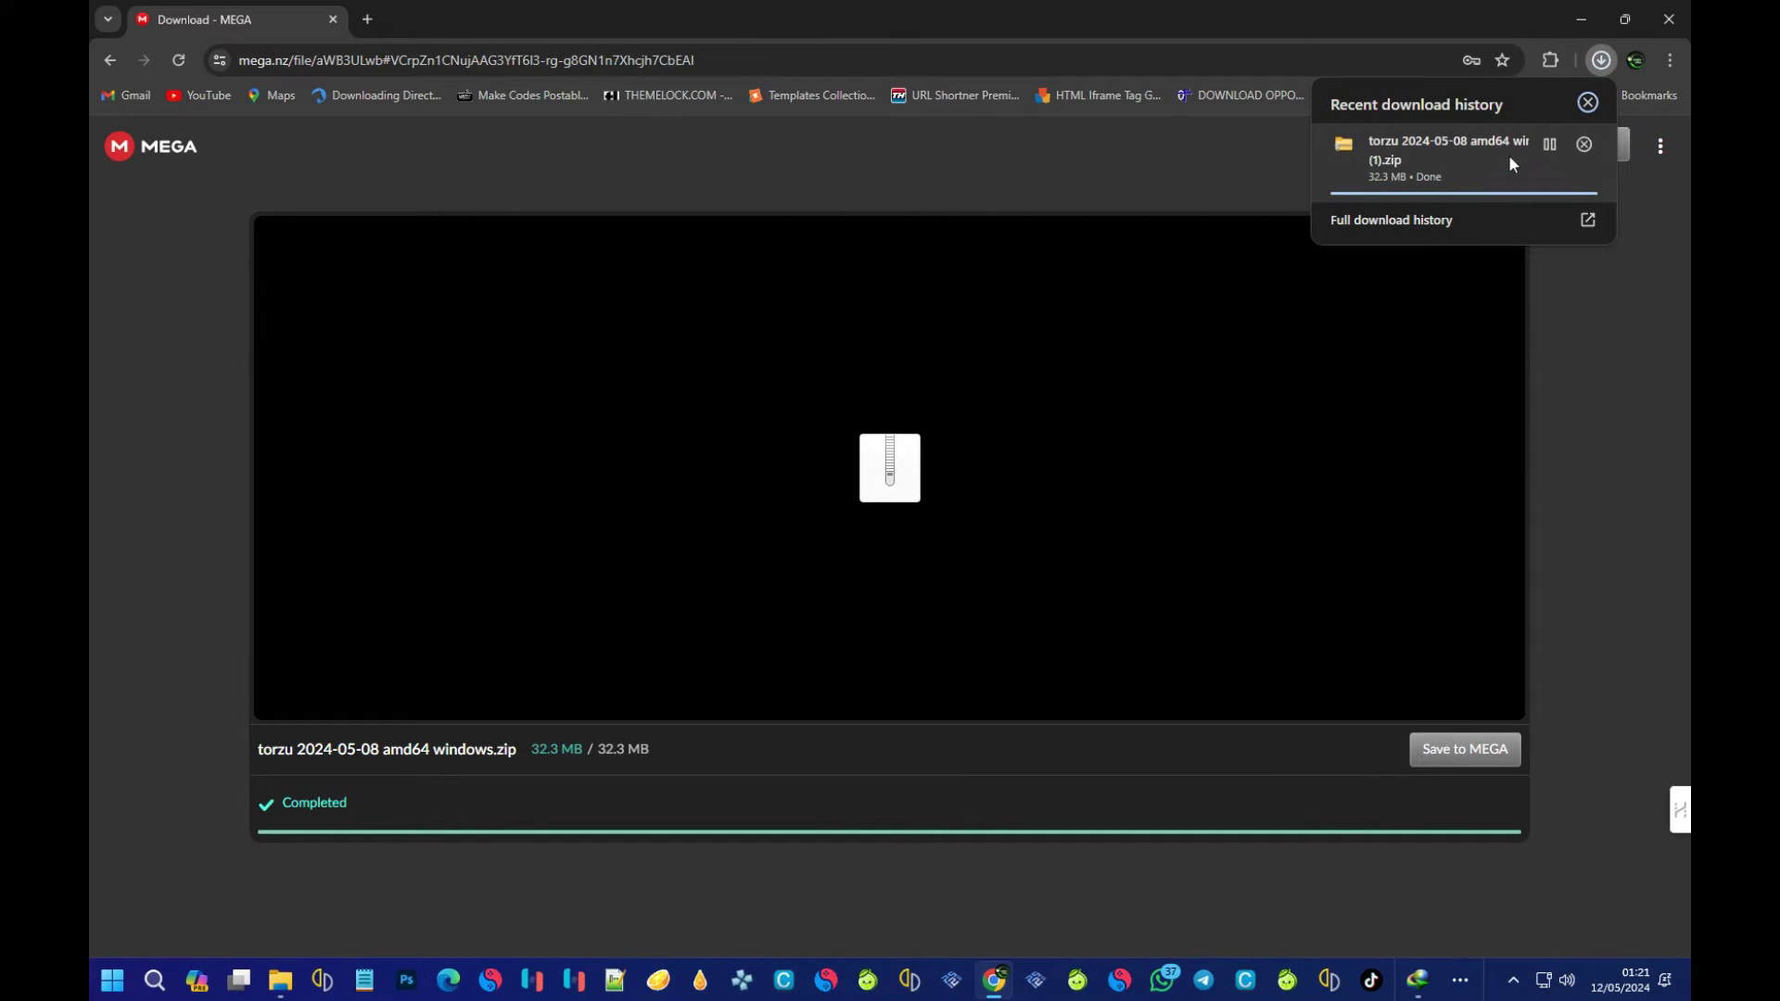
Switch to File Explorer and extract "torzu 2024-05-08 amd64 windows.zip" in the EMU folder into a folder of the same name with WinRAR.
left_click(1198, 152)
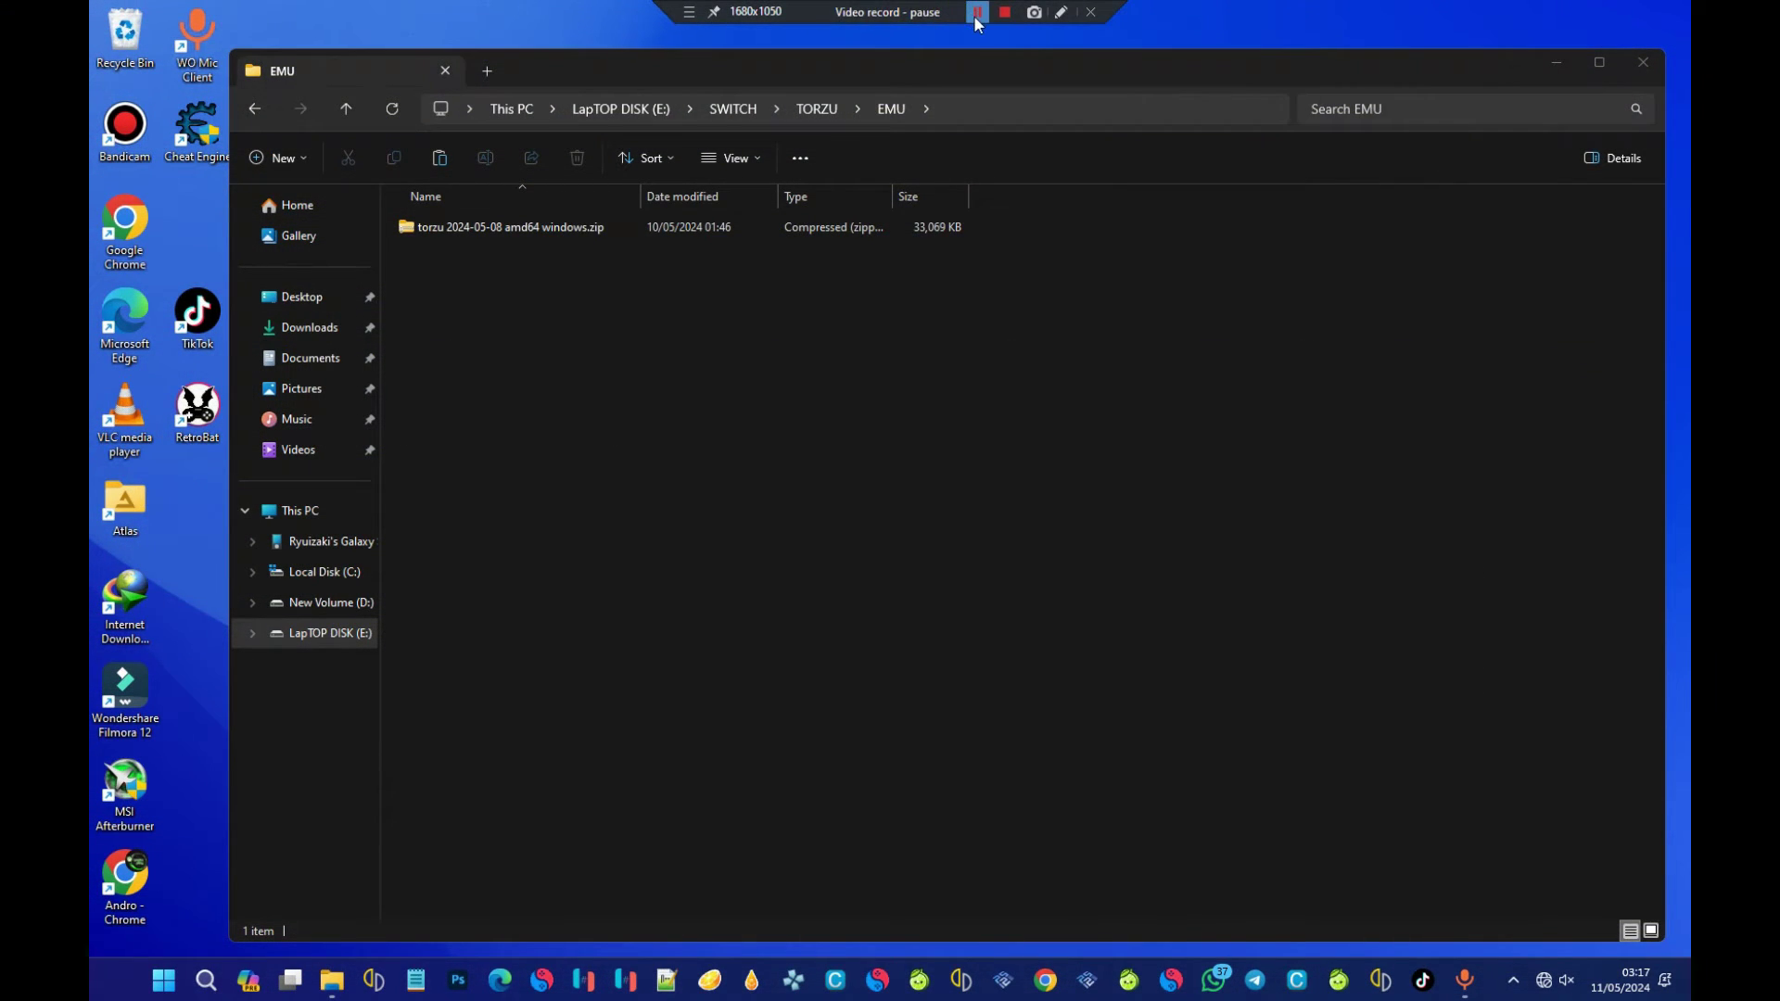
left_click(608, 341)
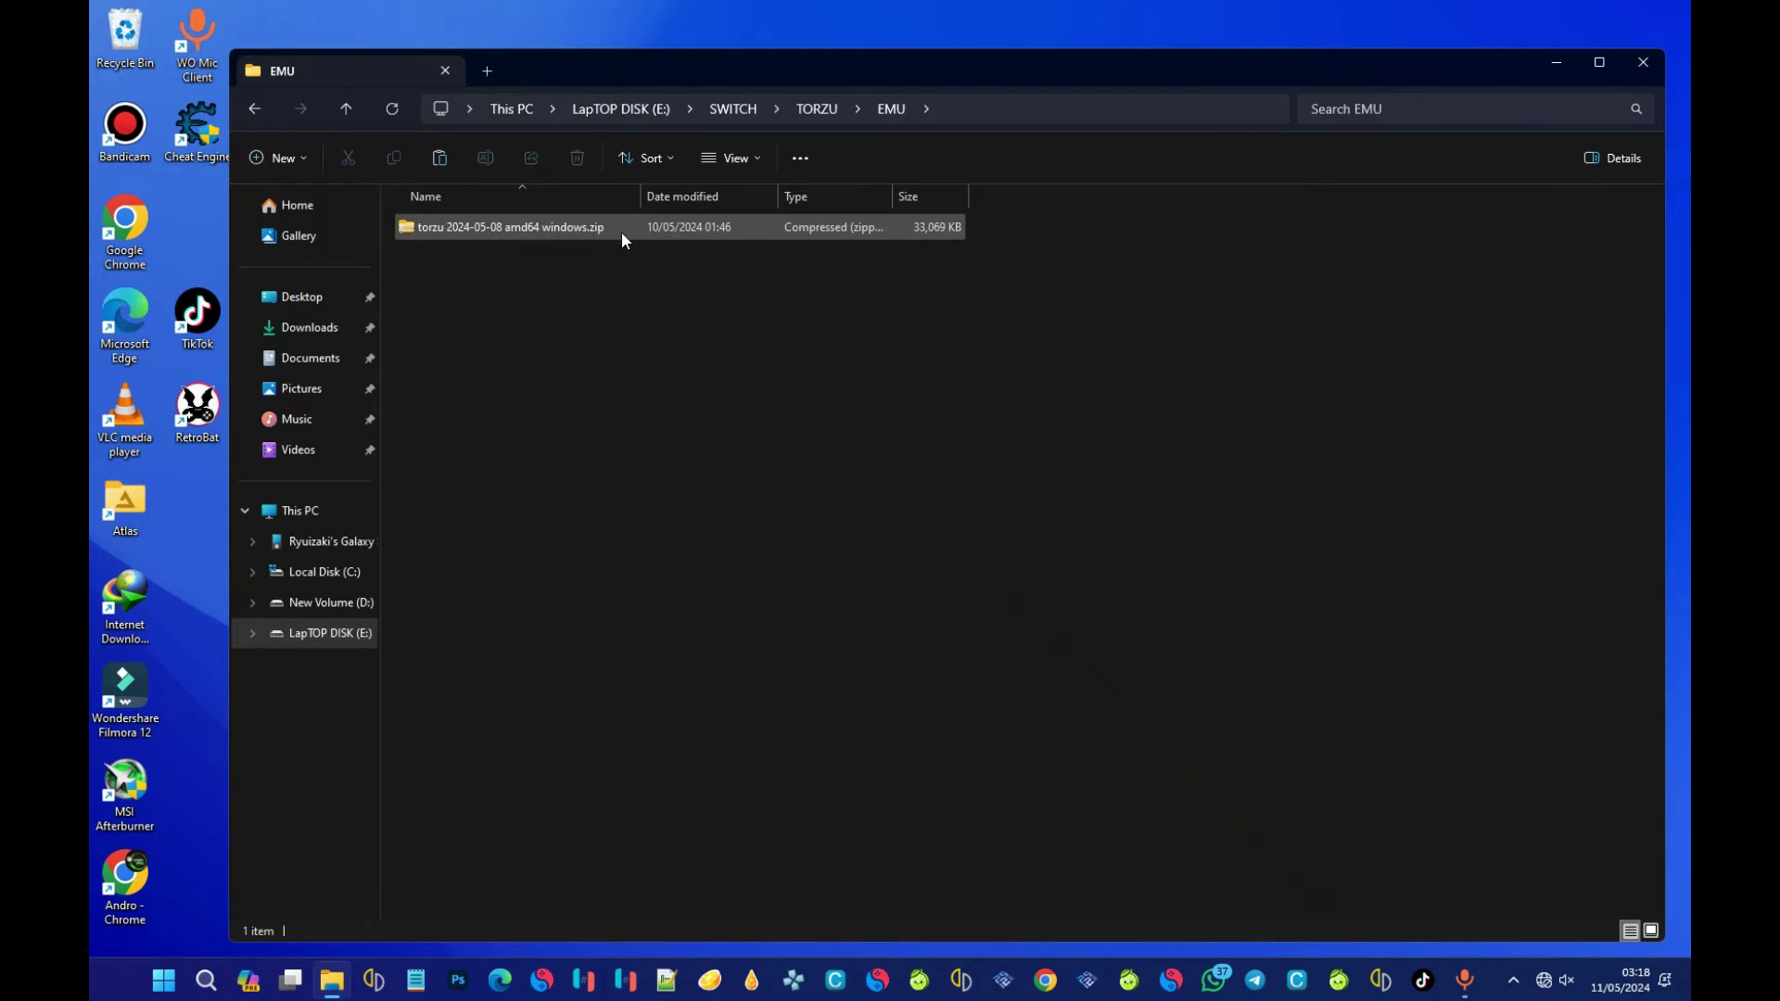
right_click(508, 237)
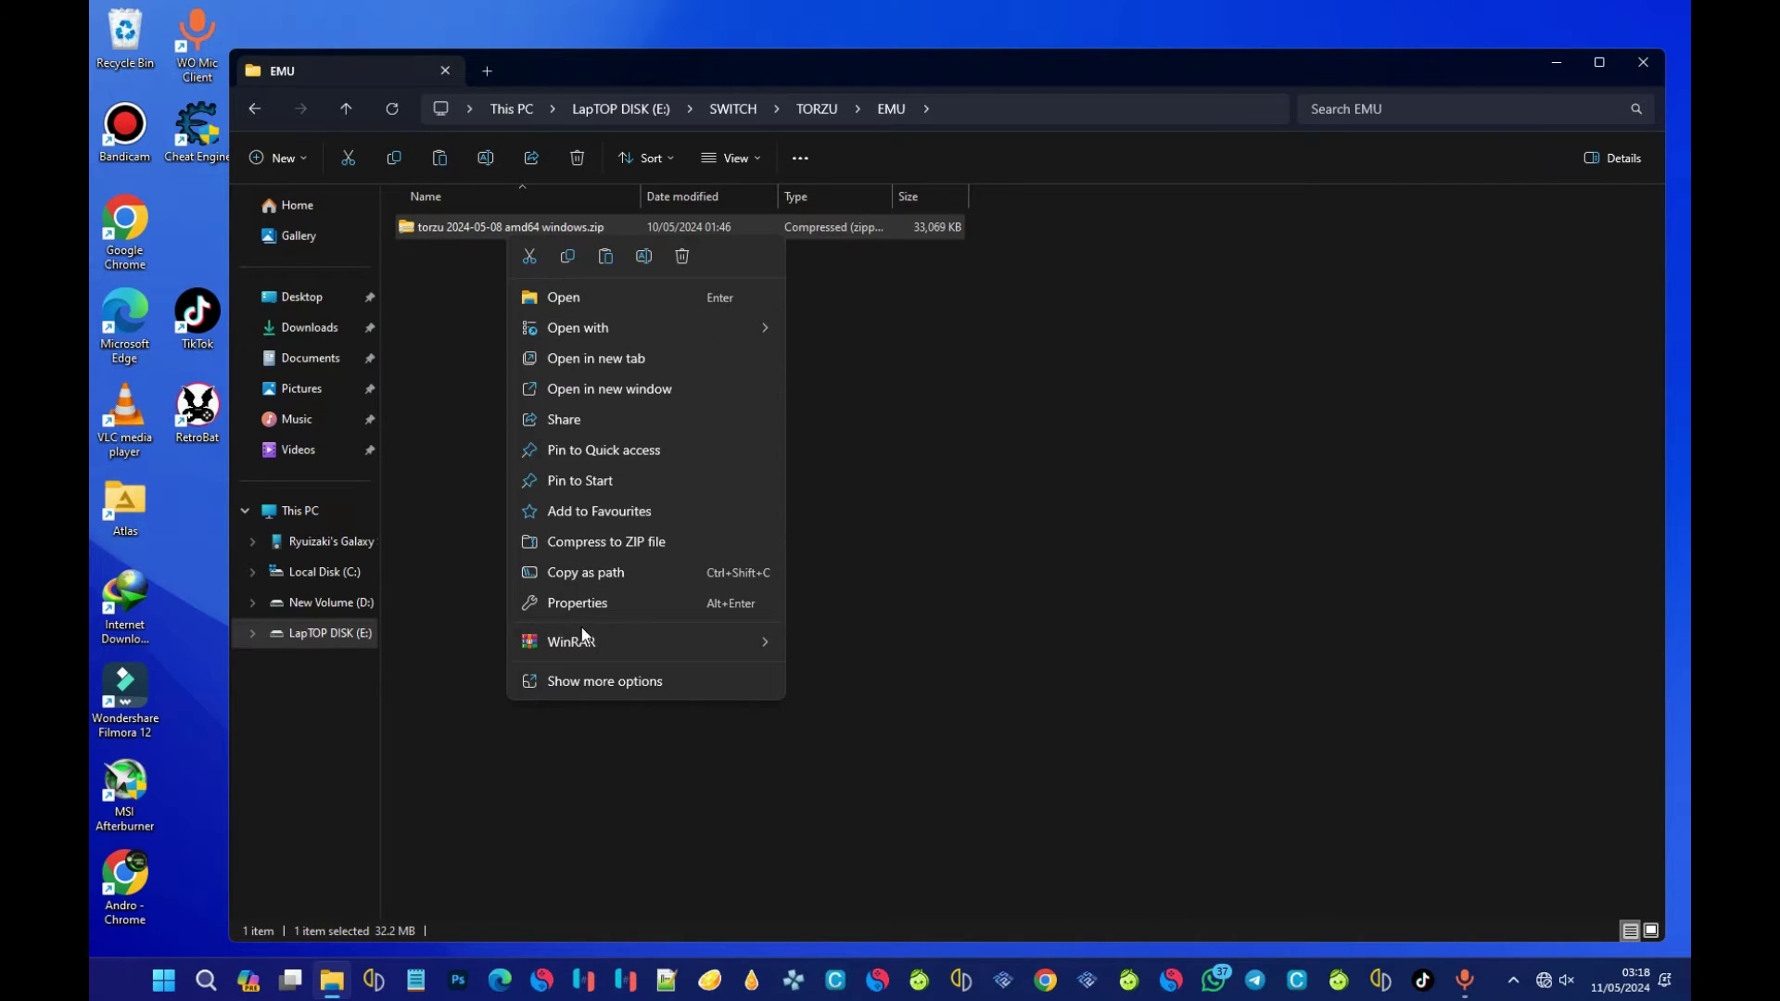
mouse_move(604, 639)
left_click(881, 702)
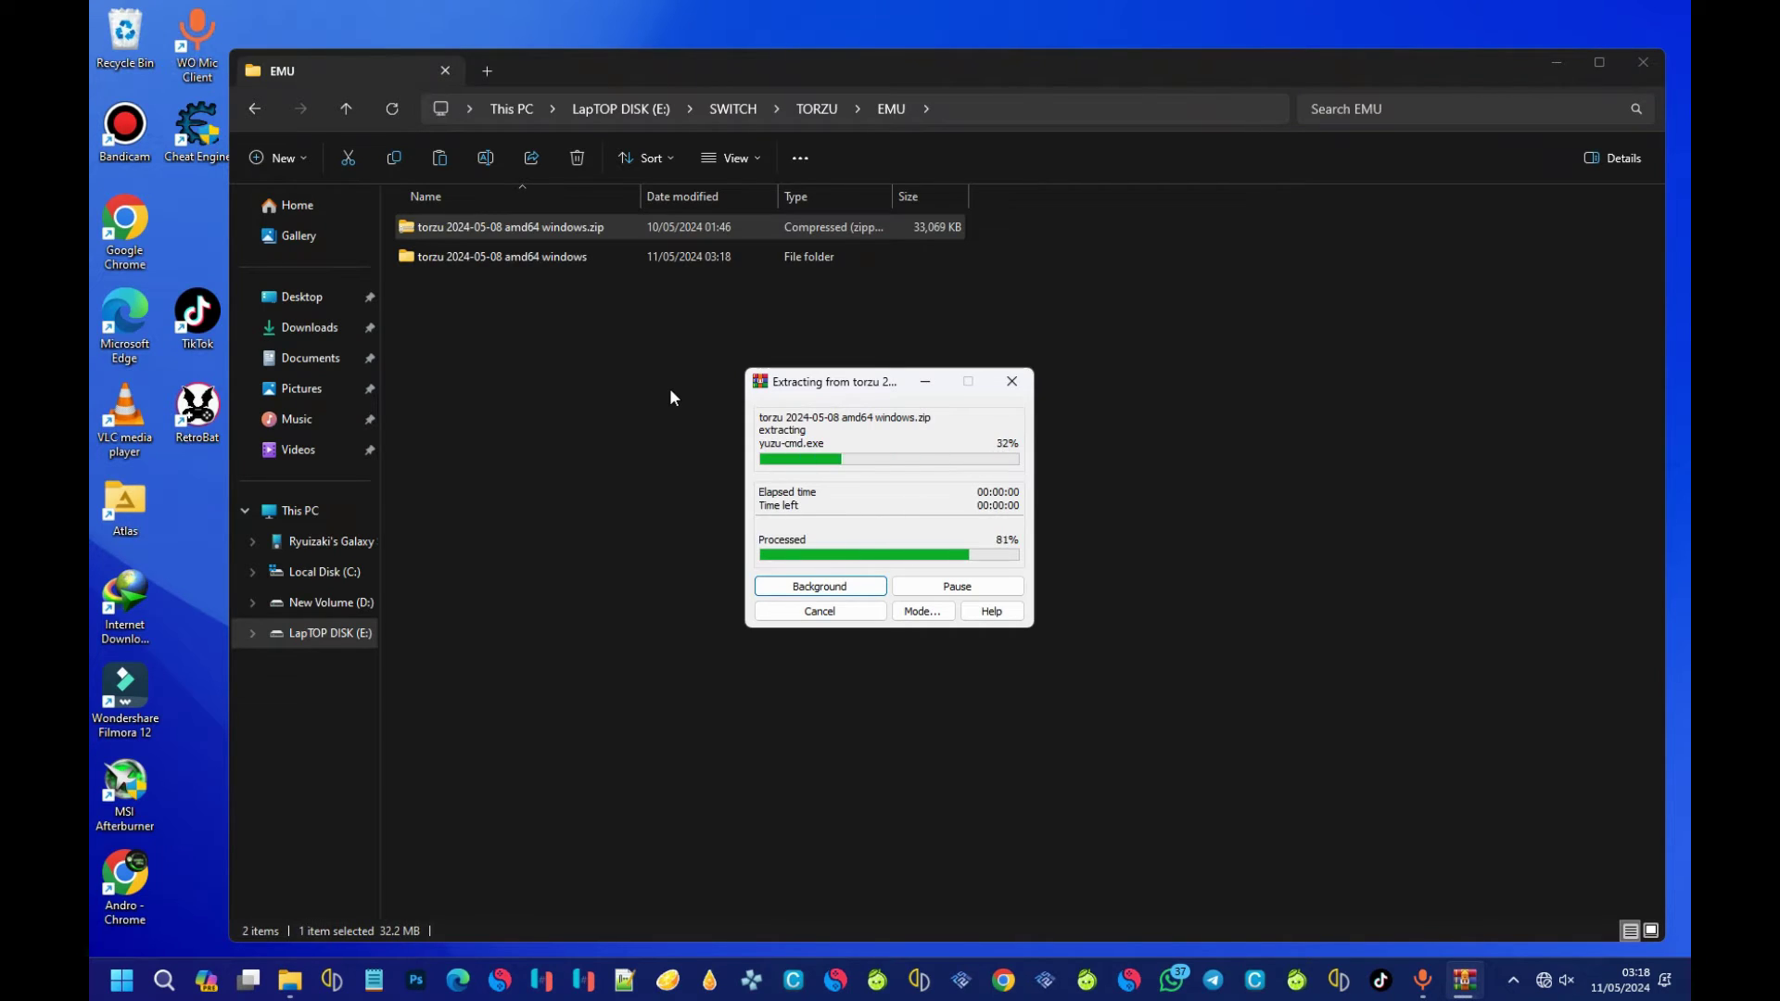
Launch yuzu.exe from the torzu-2024-05-08 folder inside the extracted "torzu 2024-05-08 amd64 windows" folder.
double_click(532, 261)
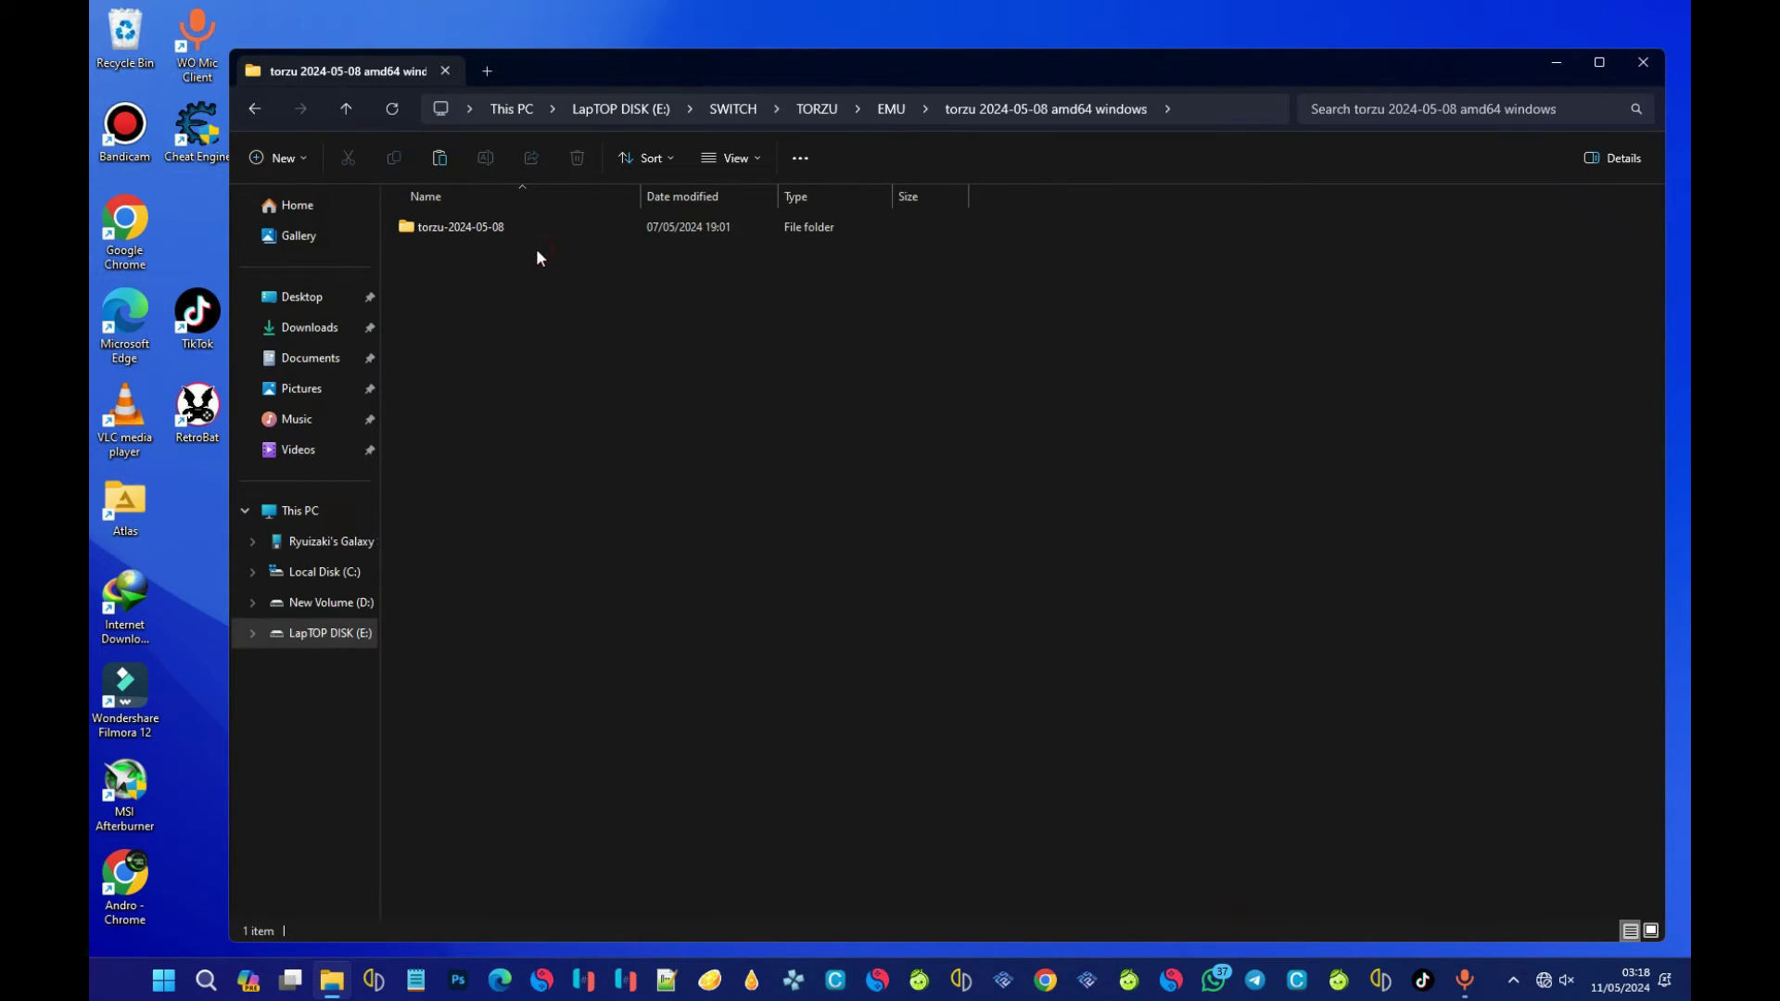
double_click(525, 226)
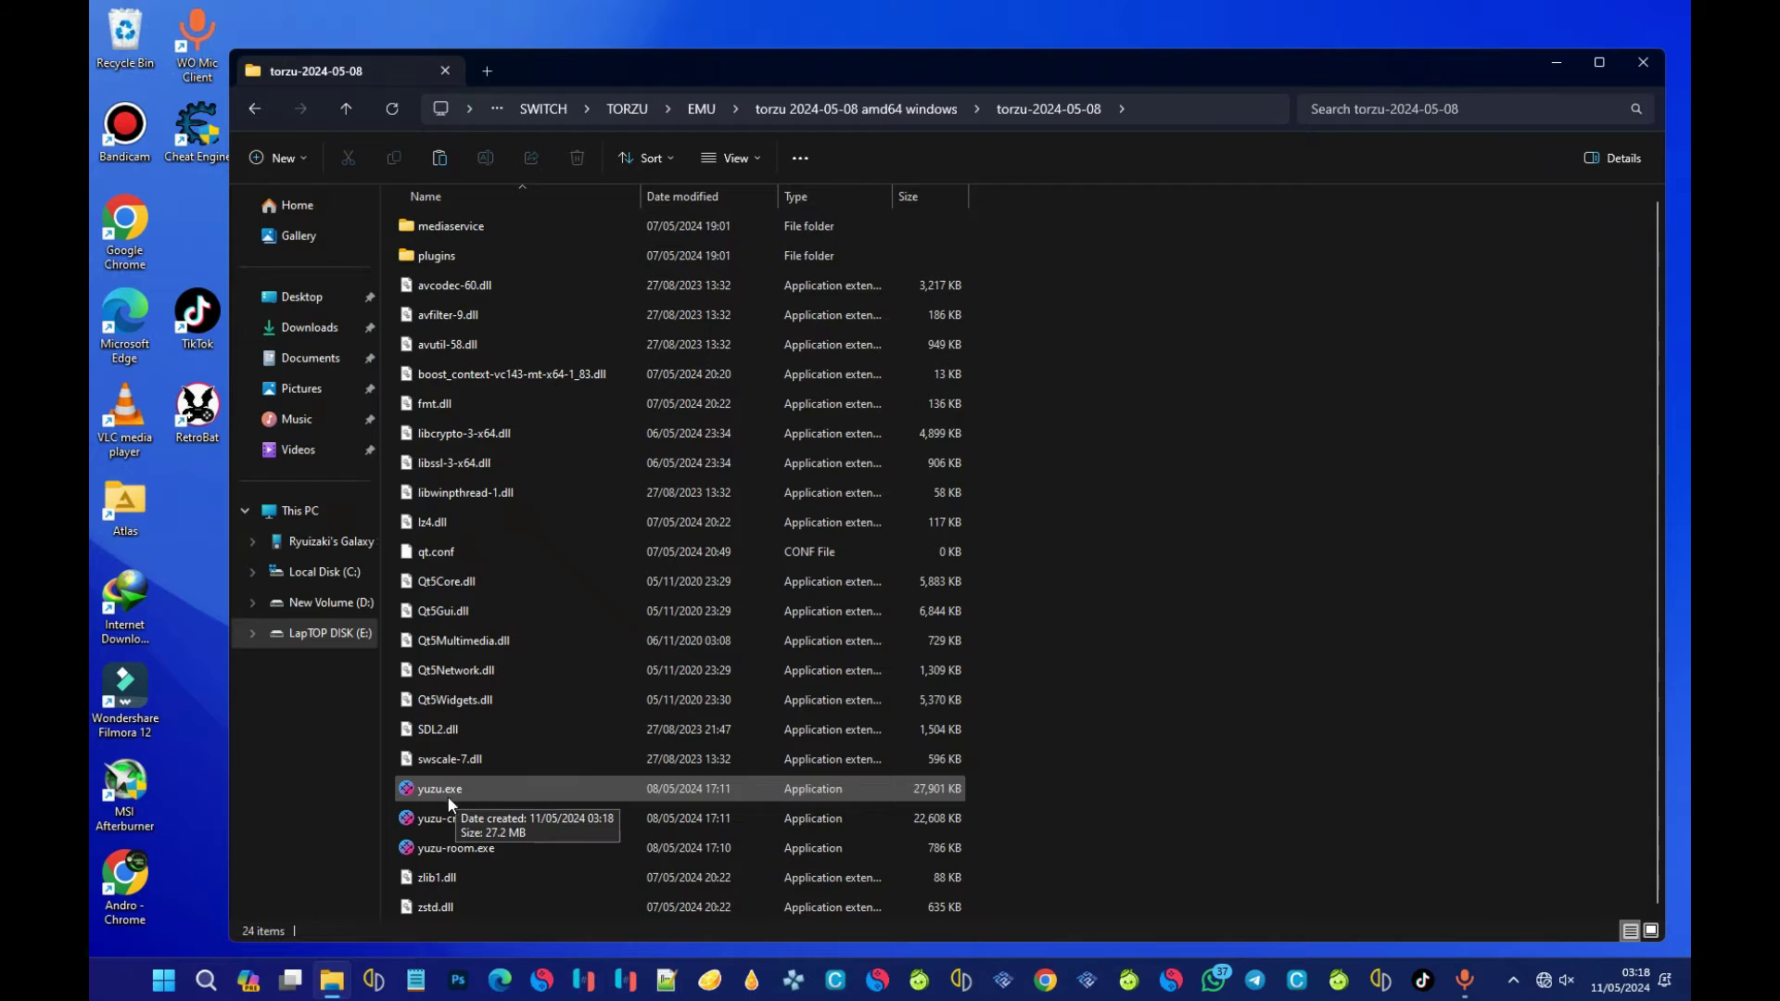
left_click(476, 786)
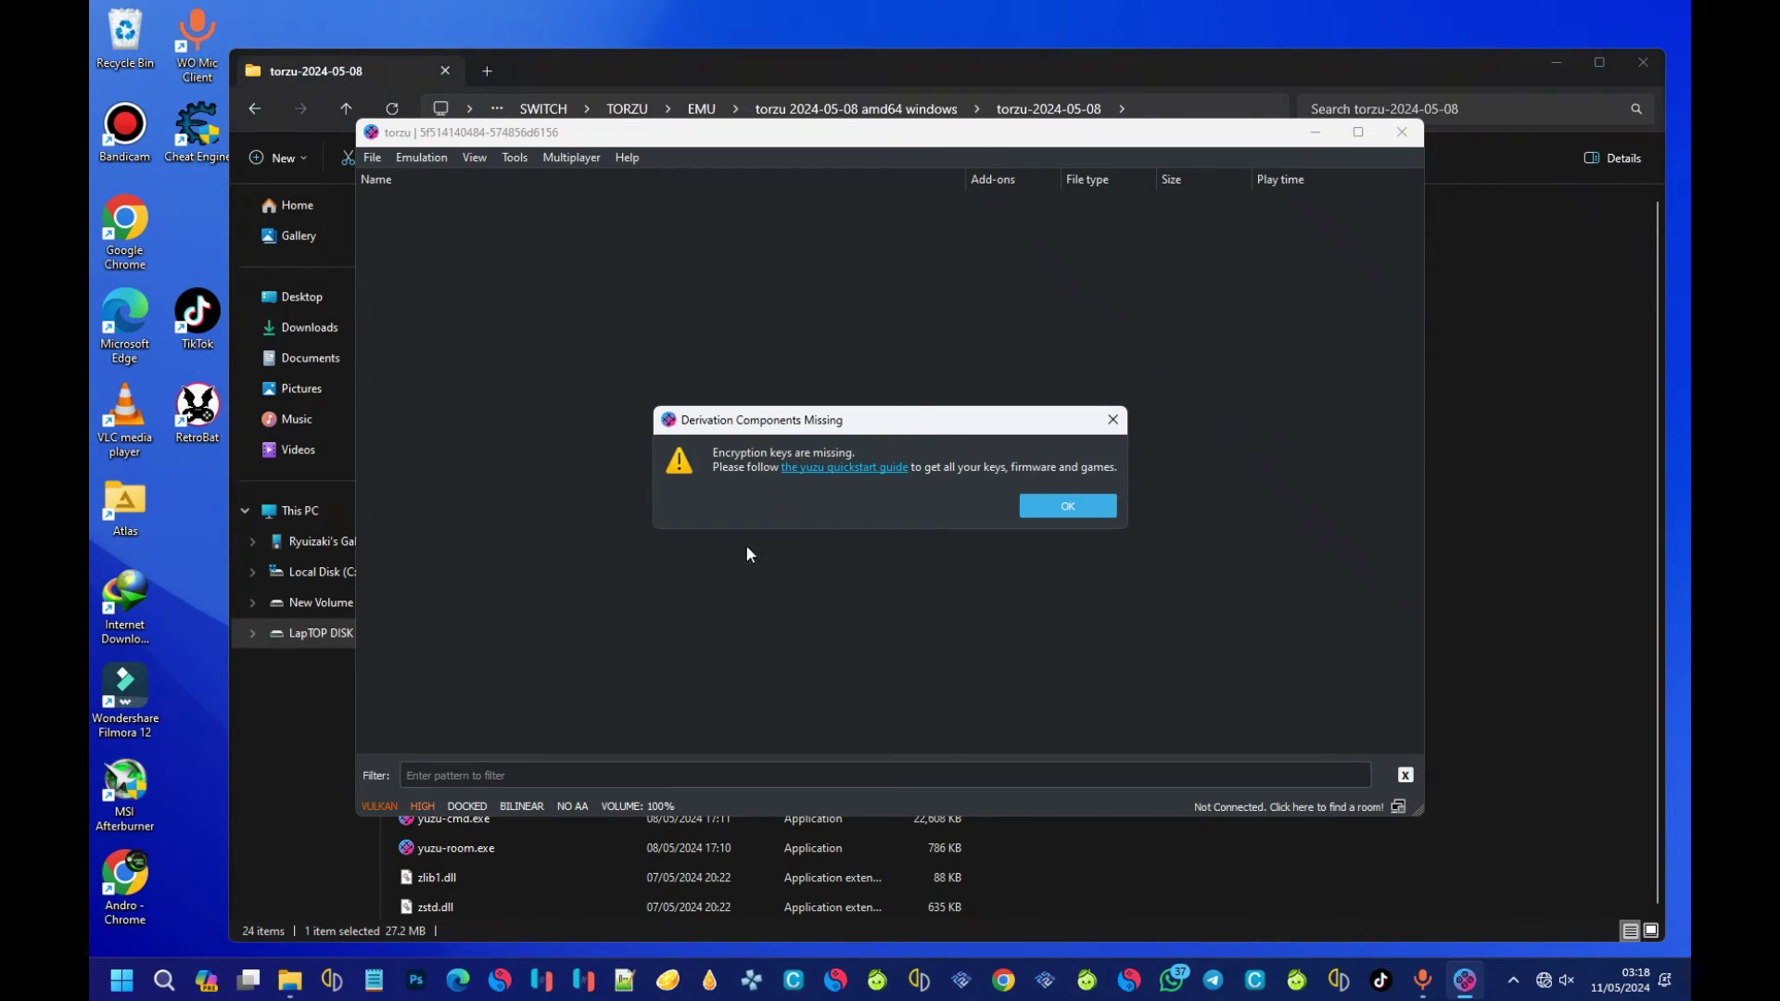
Minimize File Explorer and dismiss the missing encryption keys warning, leaving the torzu window enlarged and moved slightly up.
left_click(1555, 63)
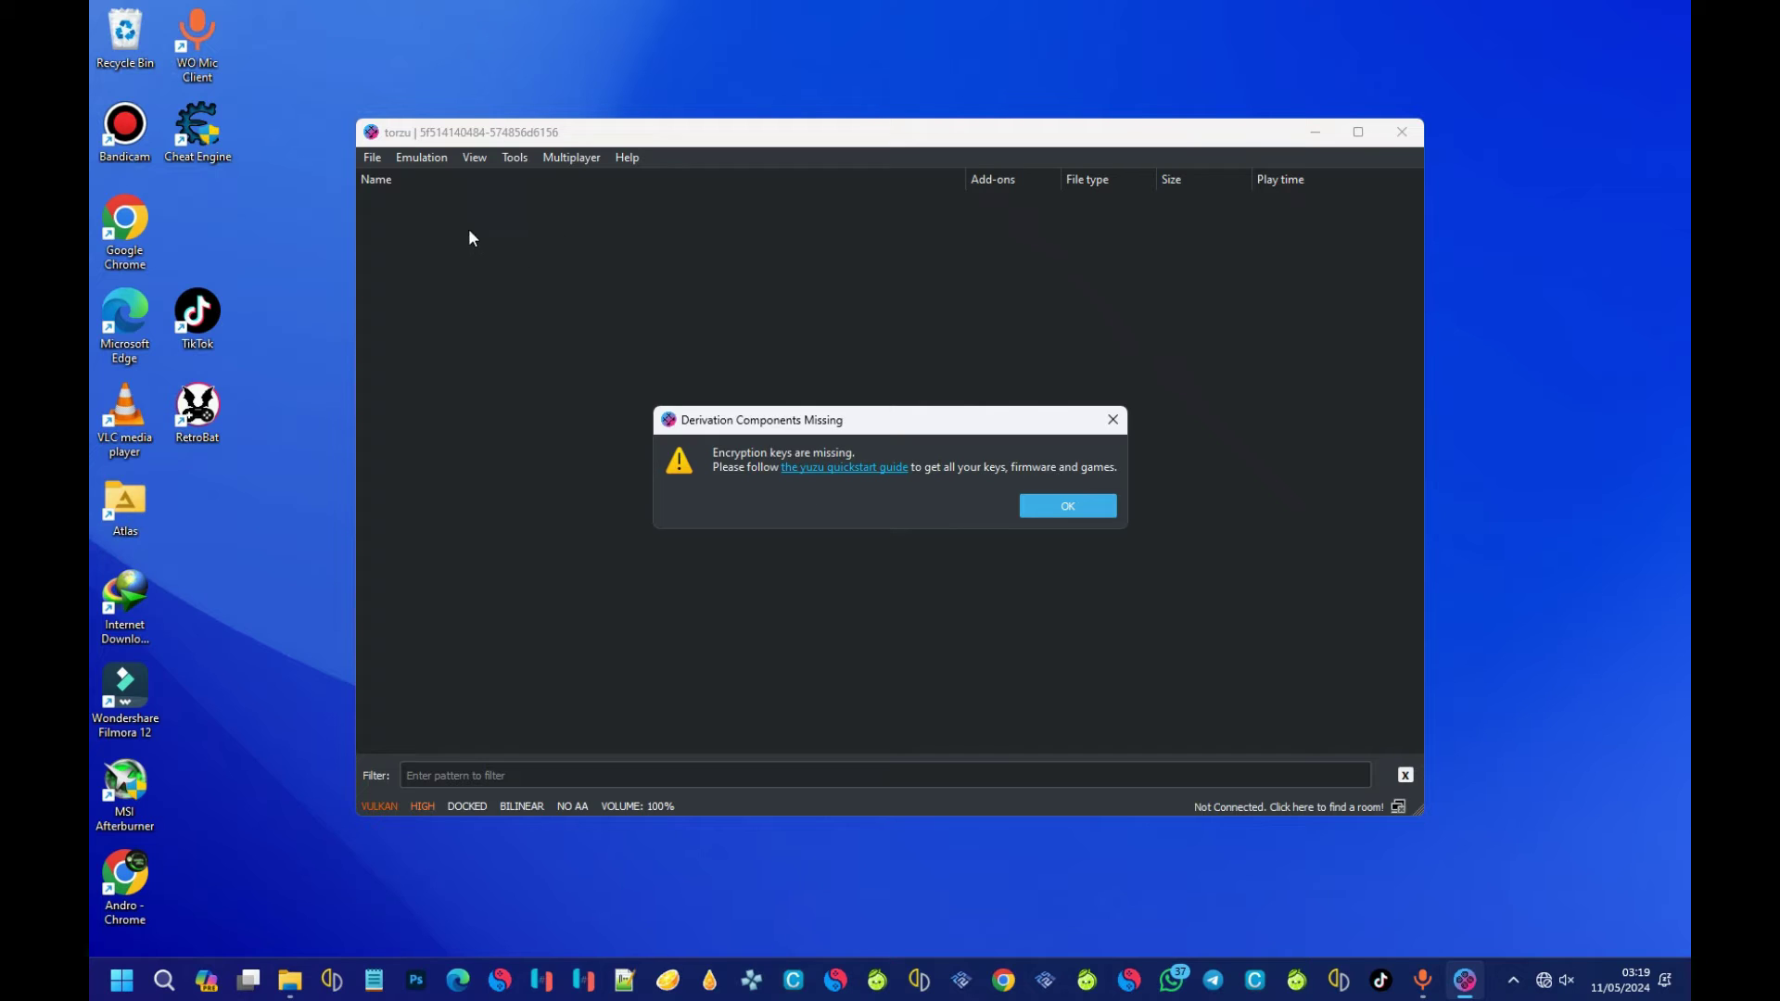
left_click(1082, 506)
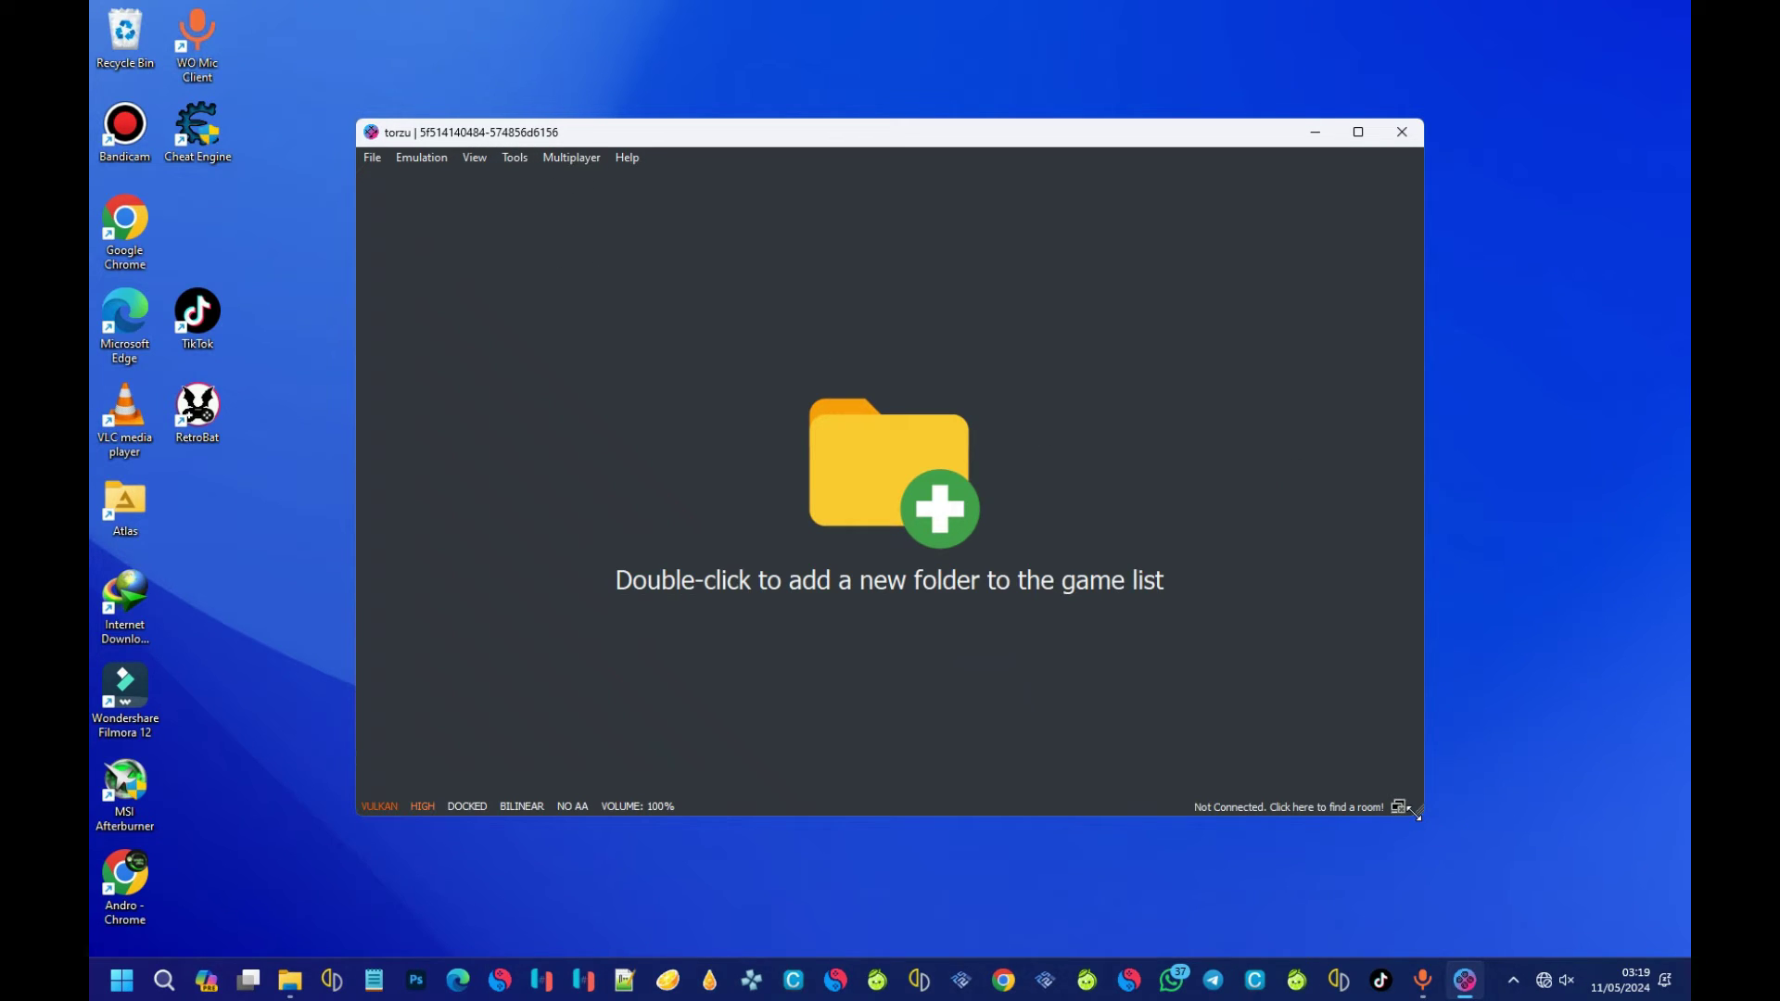
left_click_drag(1416, 813, 1581, 901)
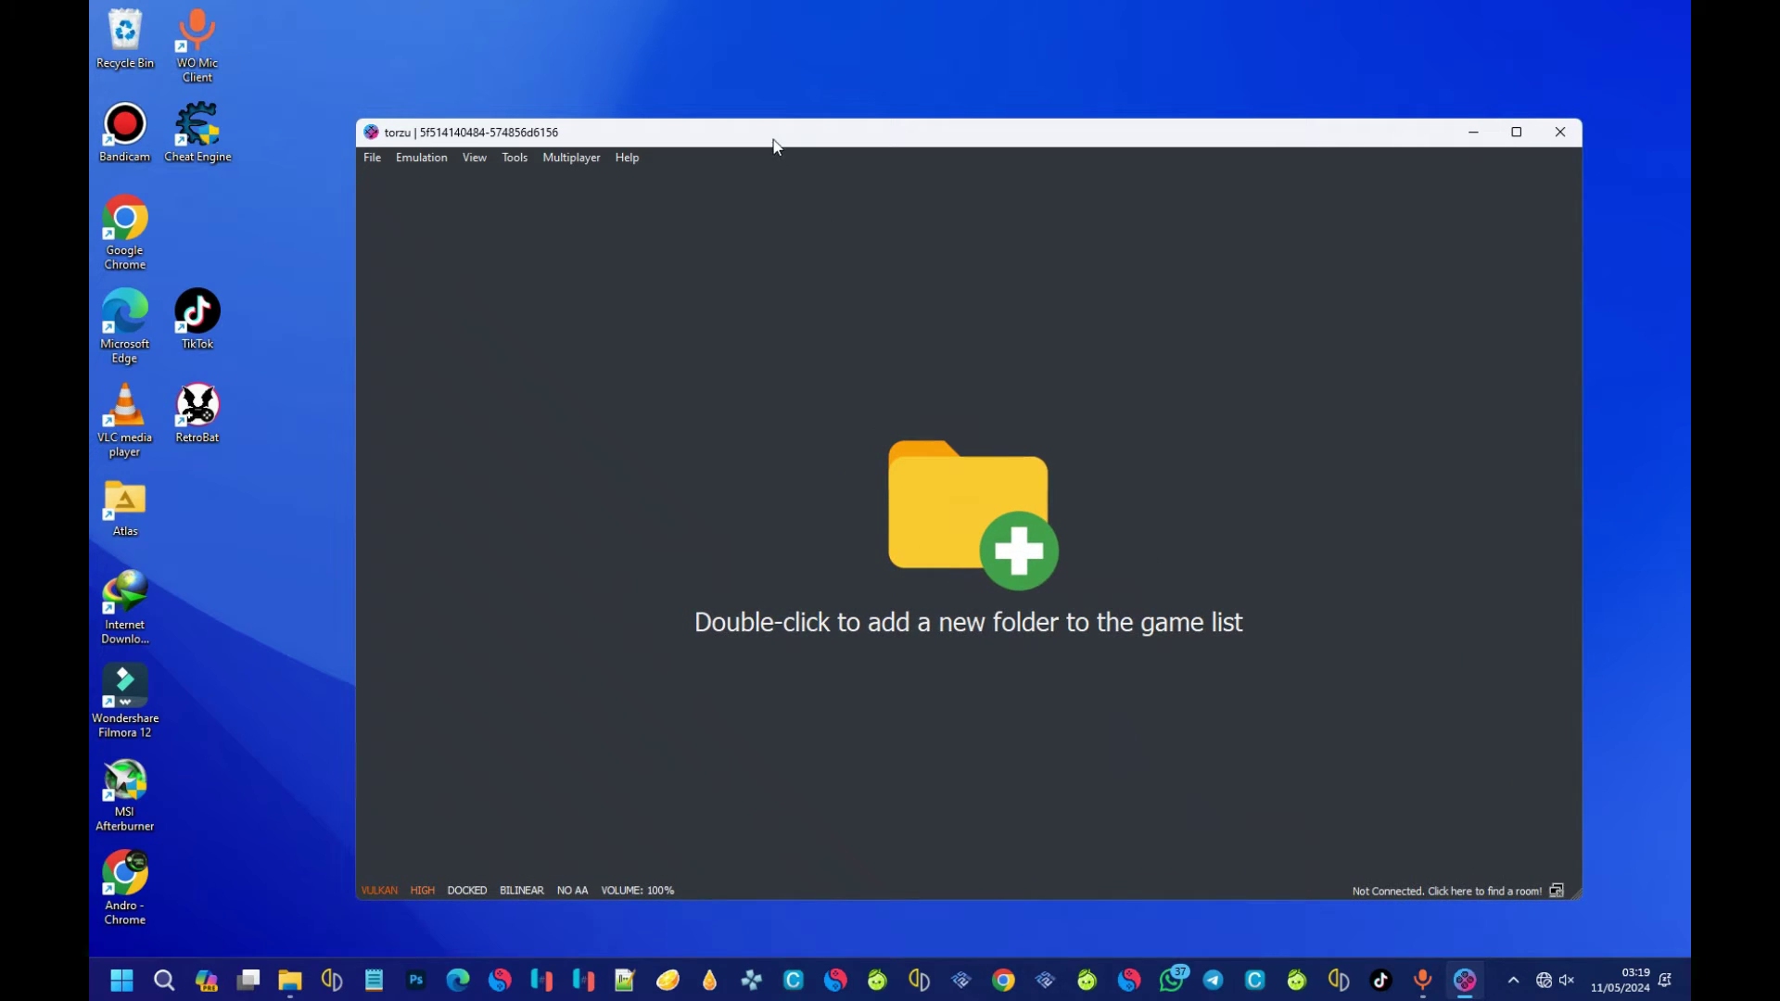
left_click_drag(777, 145, 771, 127)
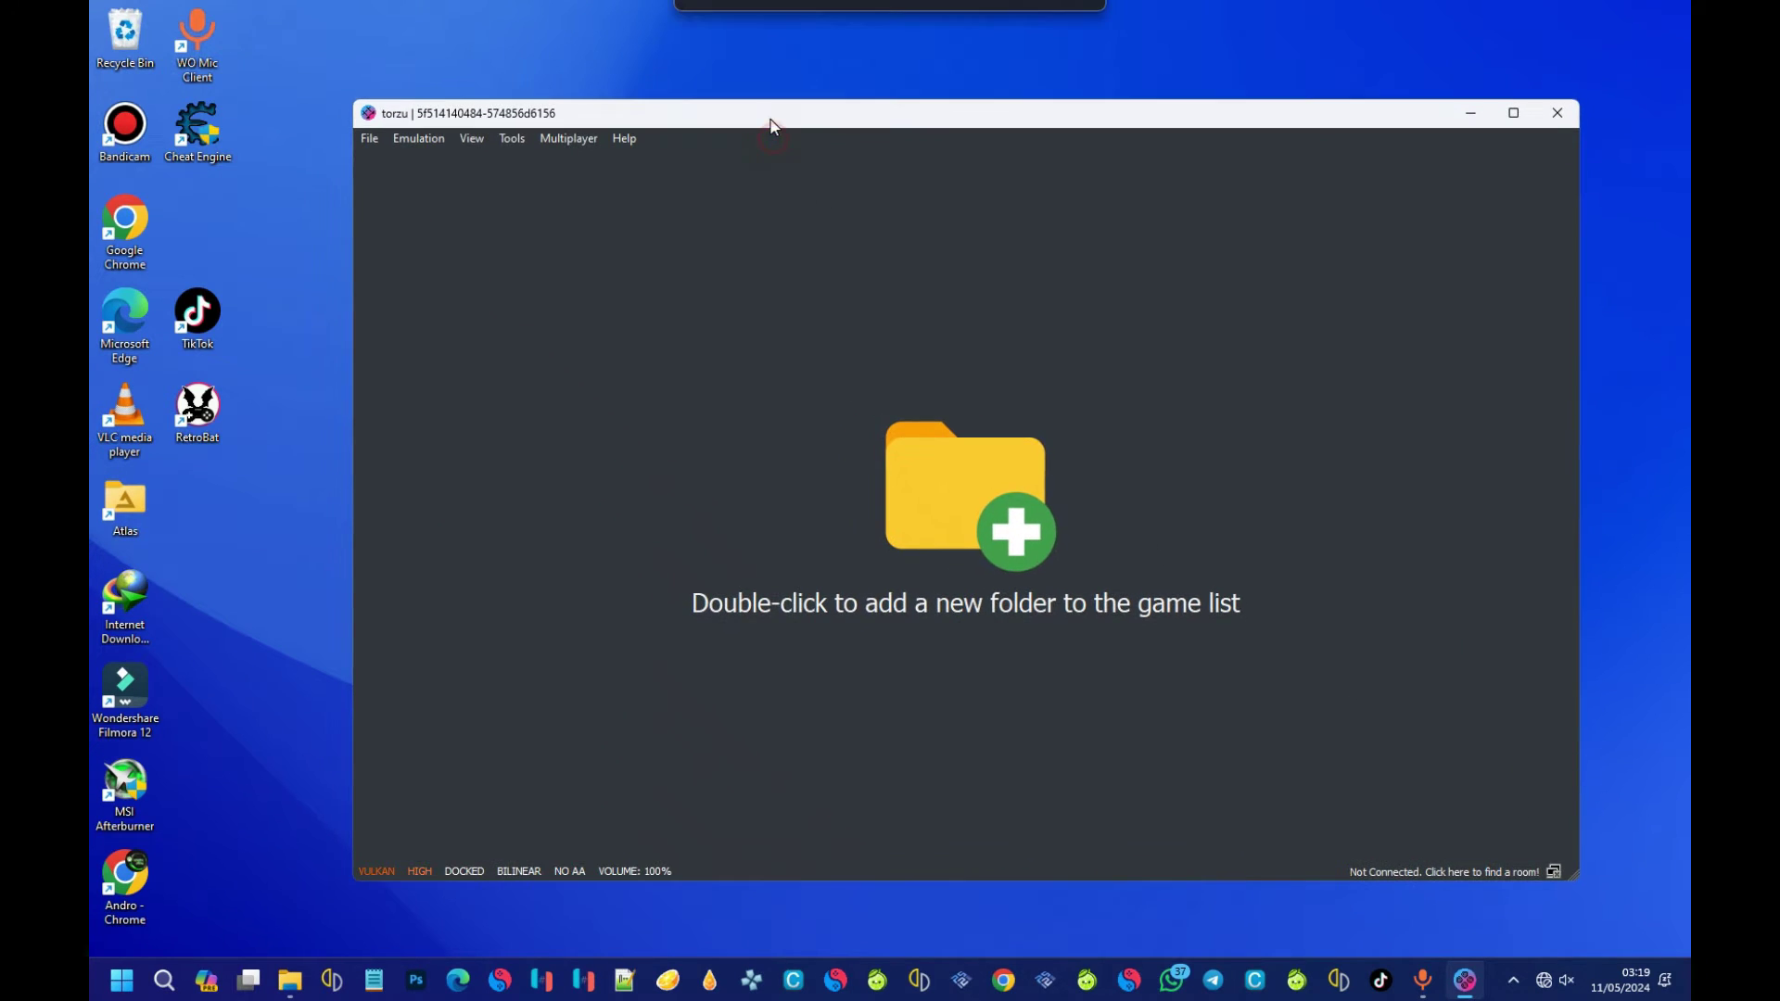
Install the decryption keys from the prod.keys file in the ProdKeys.net-v18.0.0 folder on New Volume (D:).
left_click(506, 144)
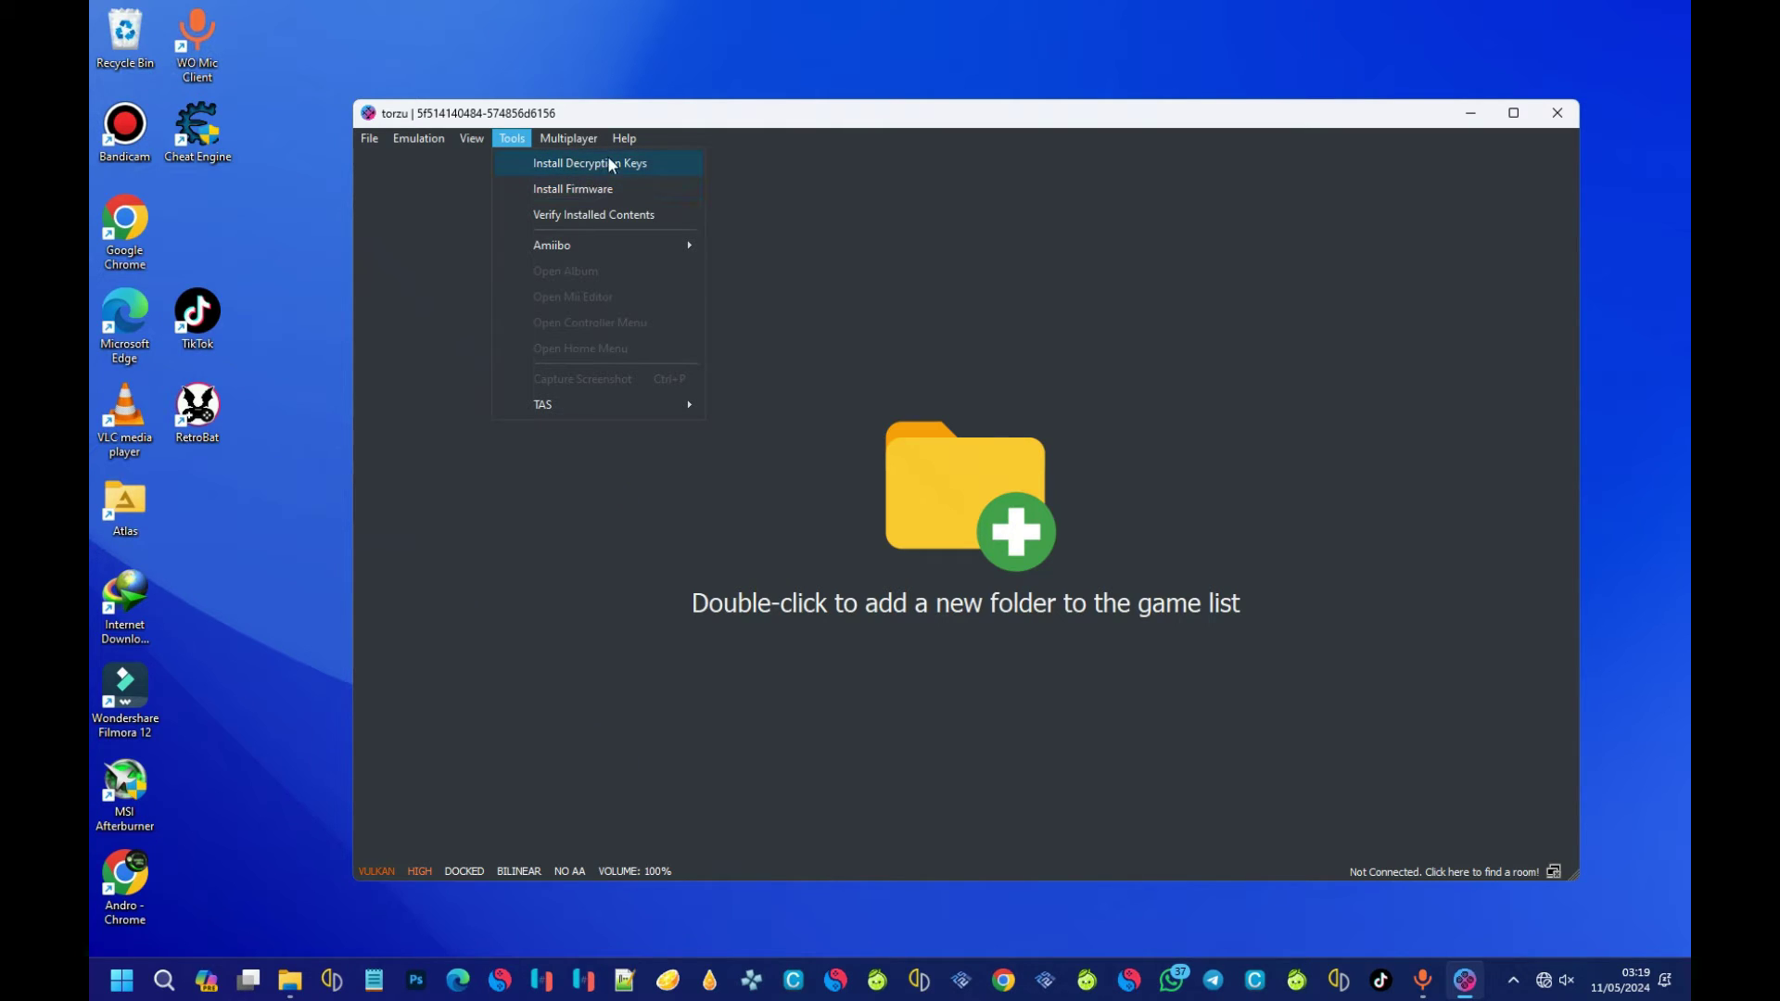
left_click(588, 160)
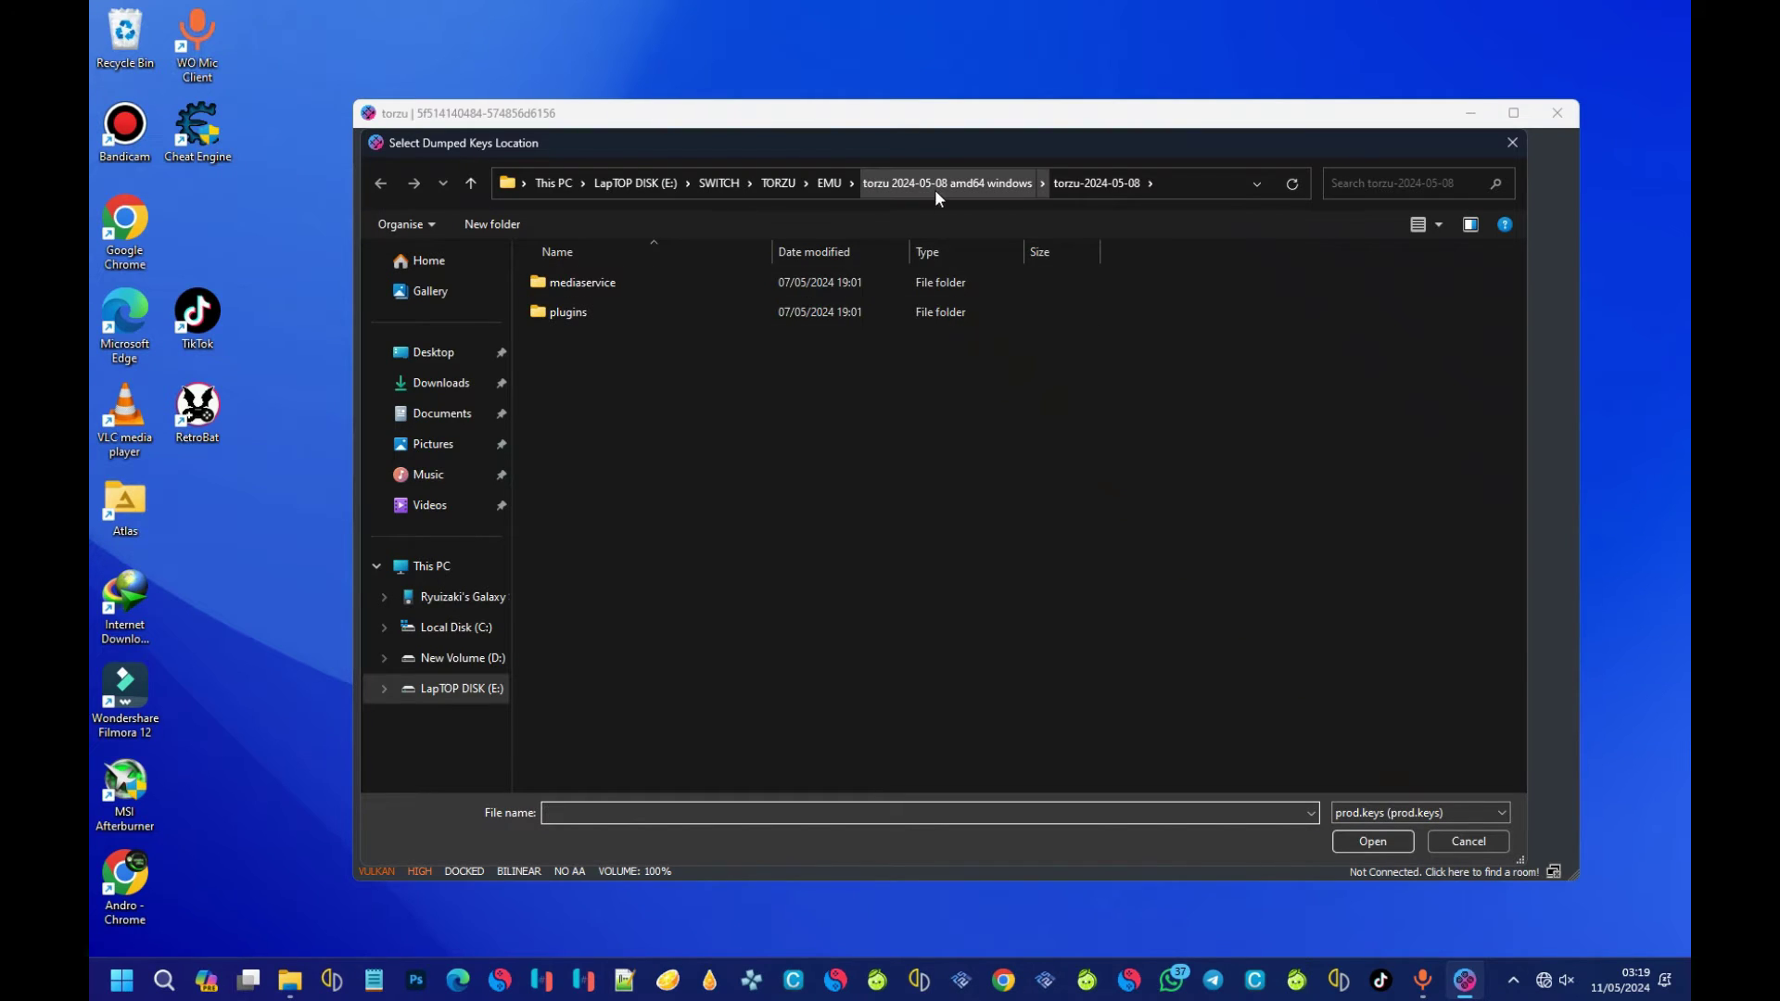
mouse_move(822, 146)
left_mouse_down()
mouse_move(893, 125)
mouse_move(827, 130)
left_mouse_up()
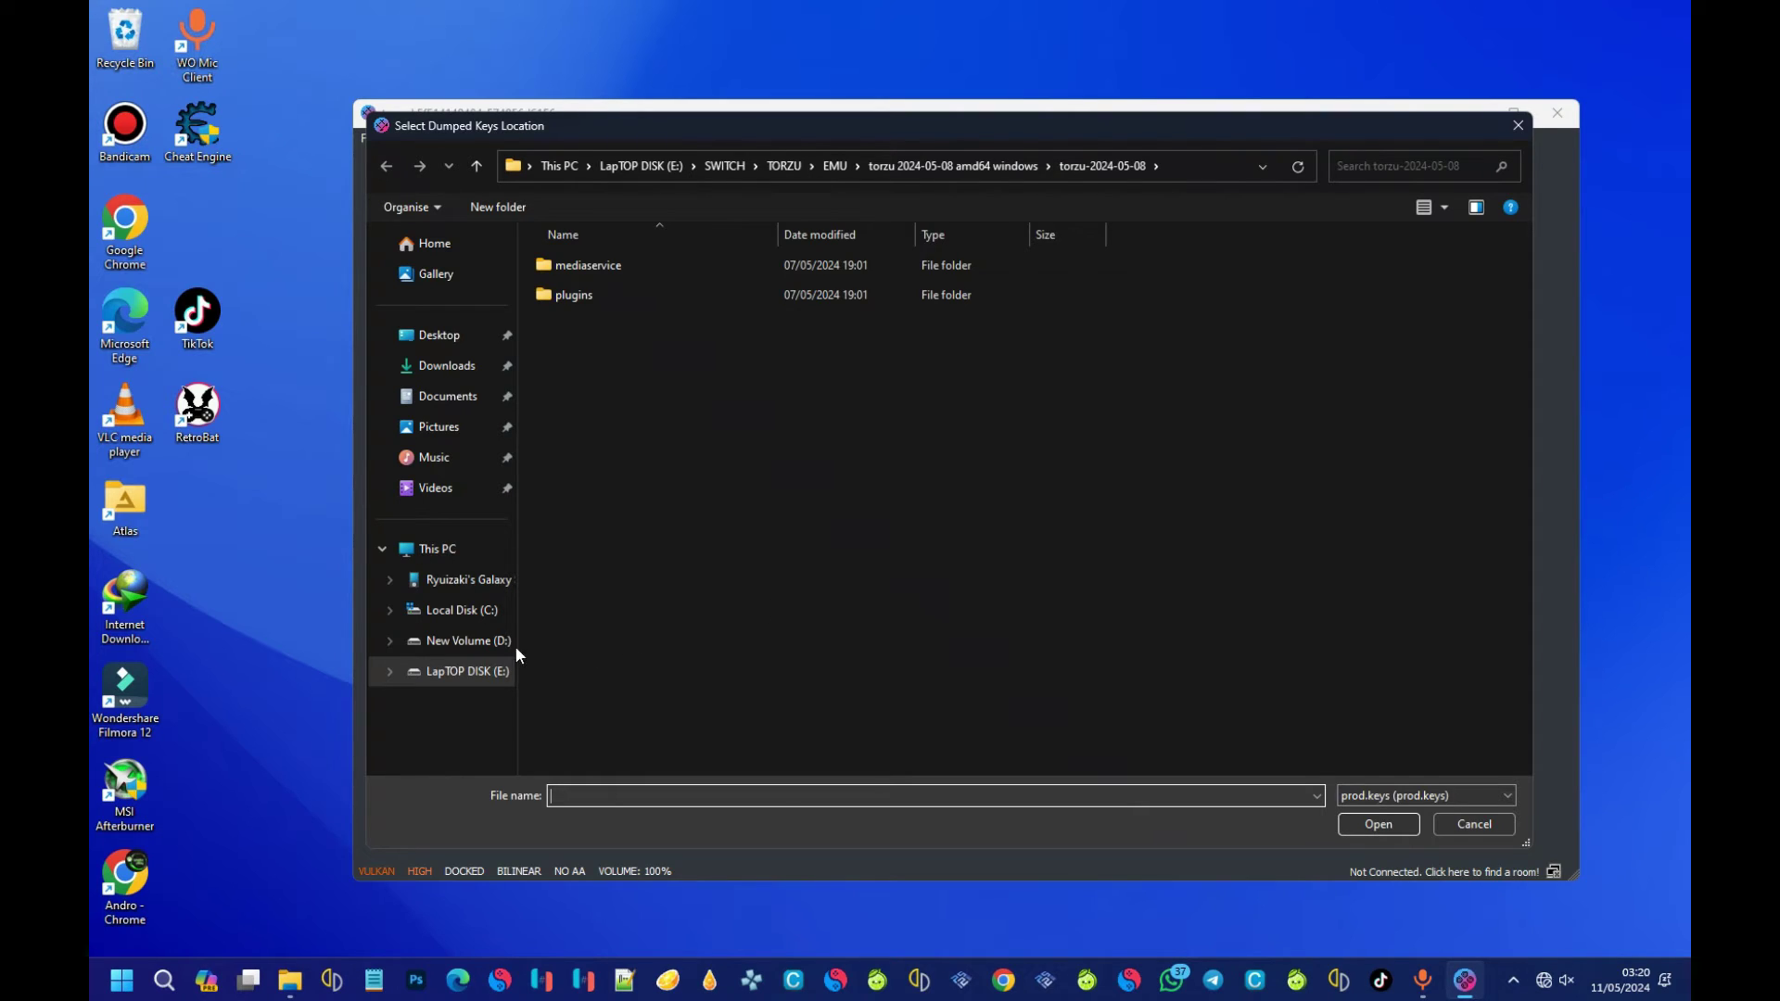
left_click(456, 653)
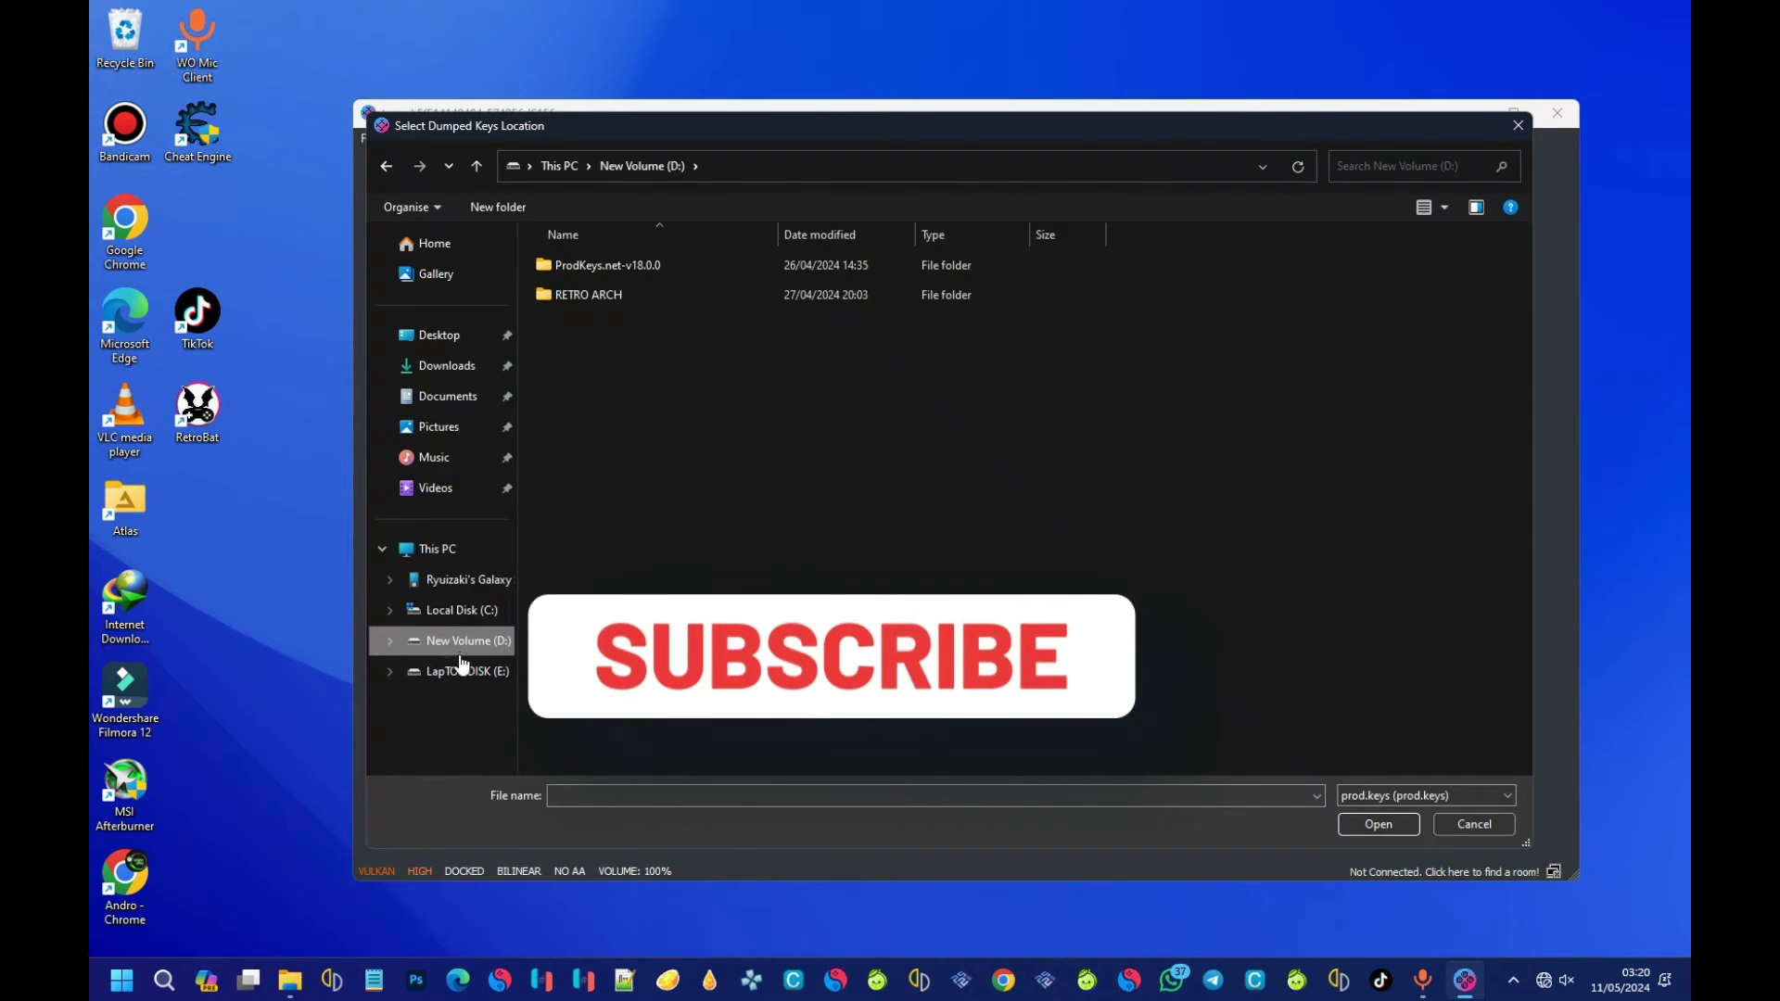
double_click(612, 267)
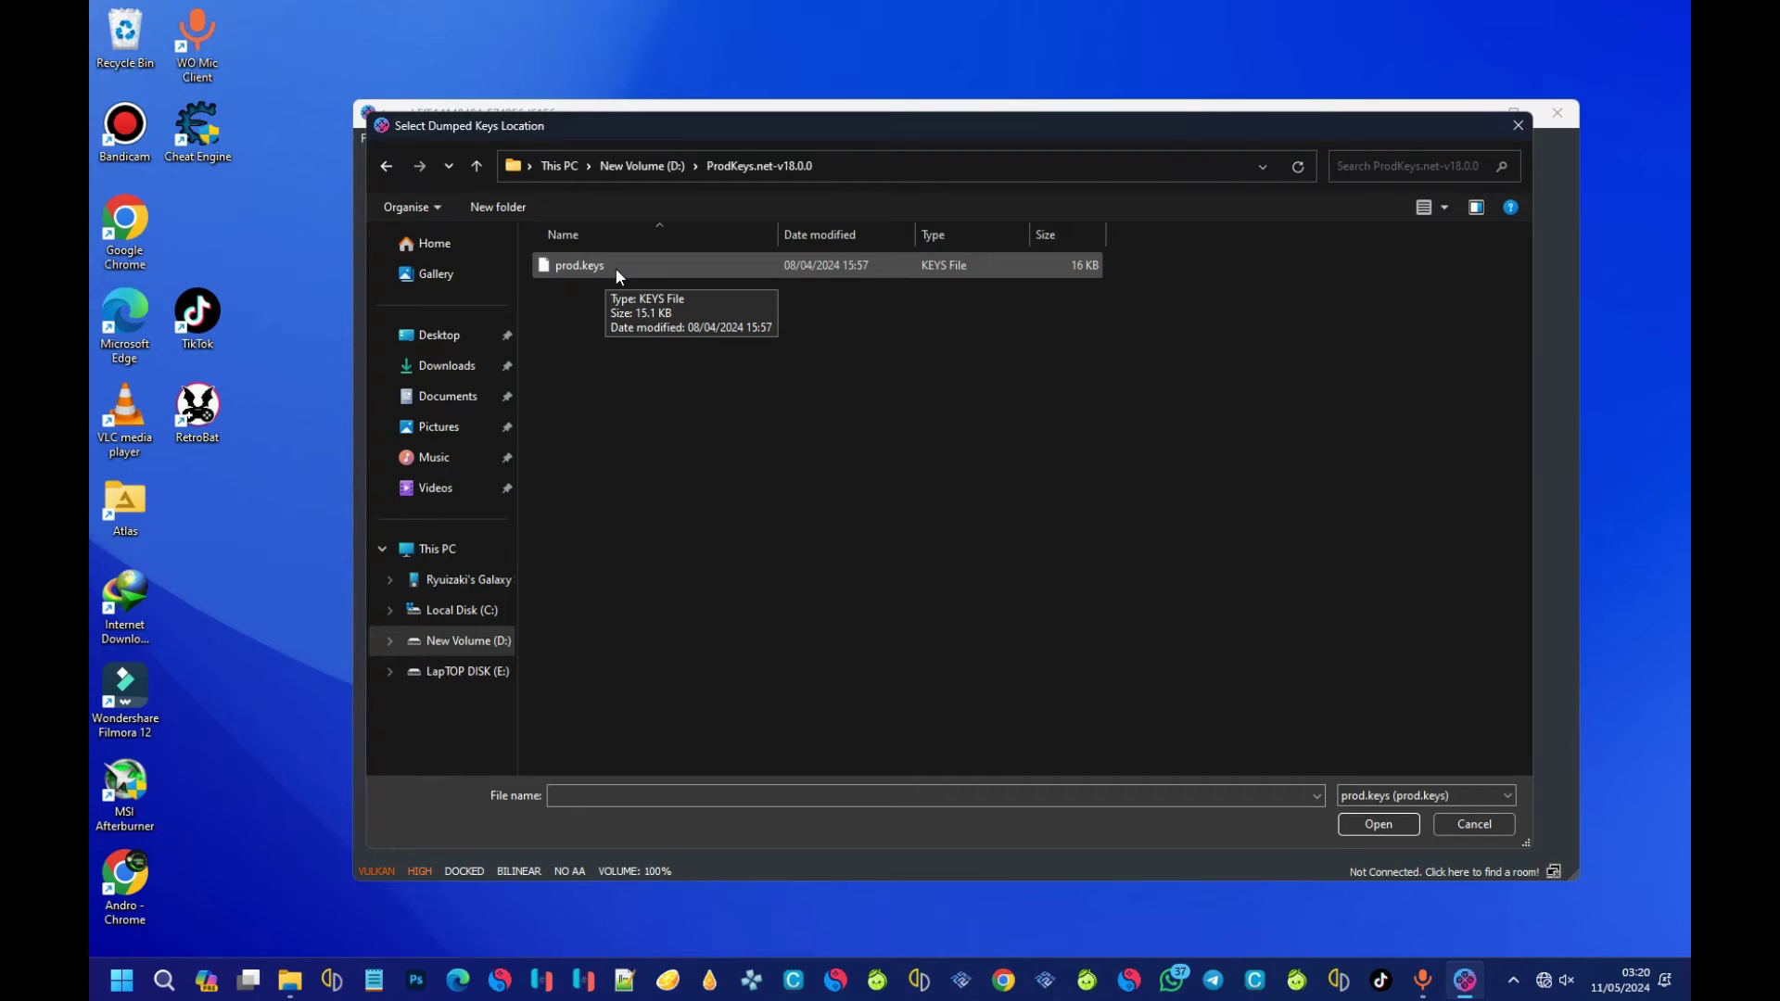
double_click(614, 264)
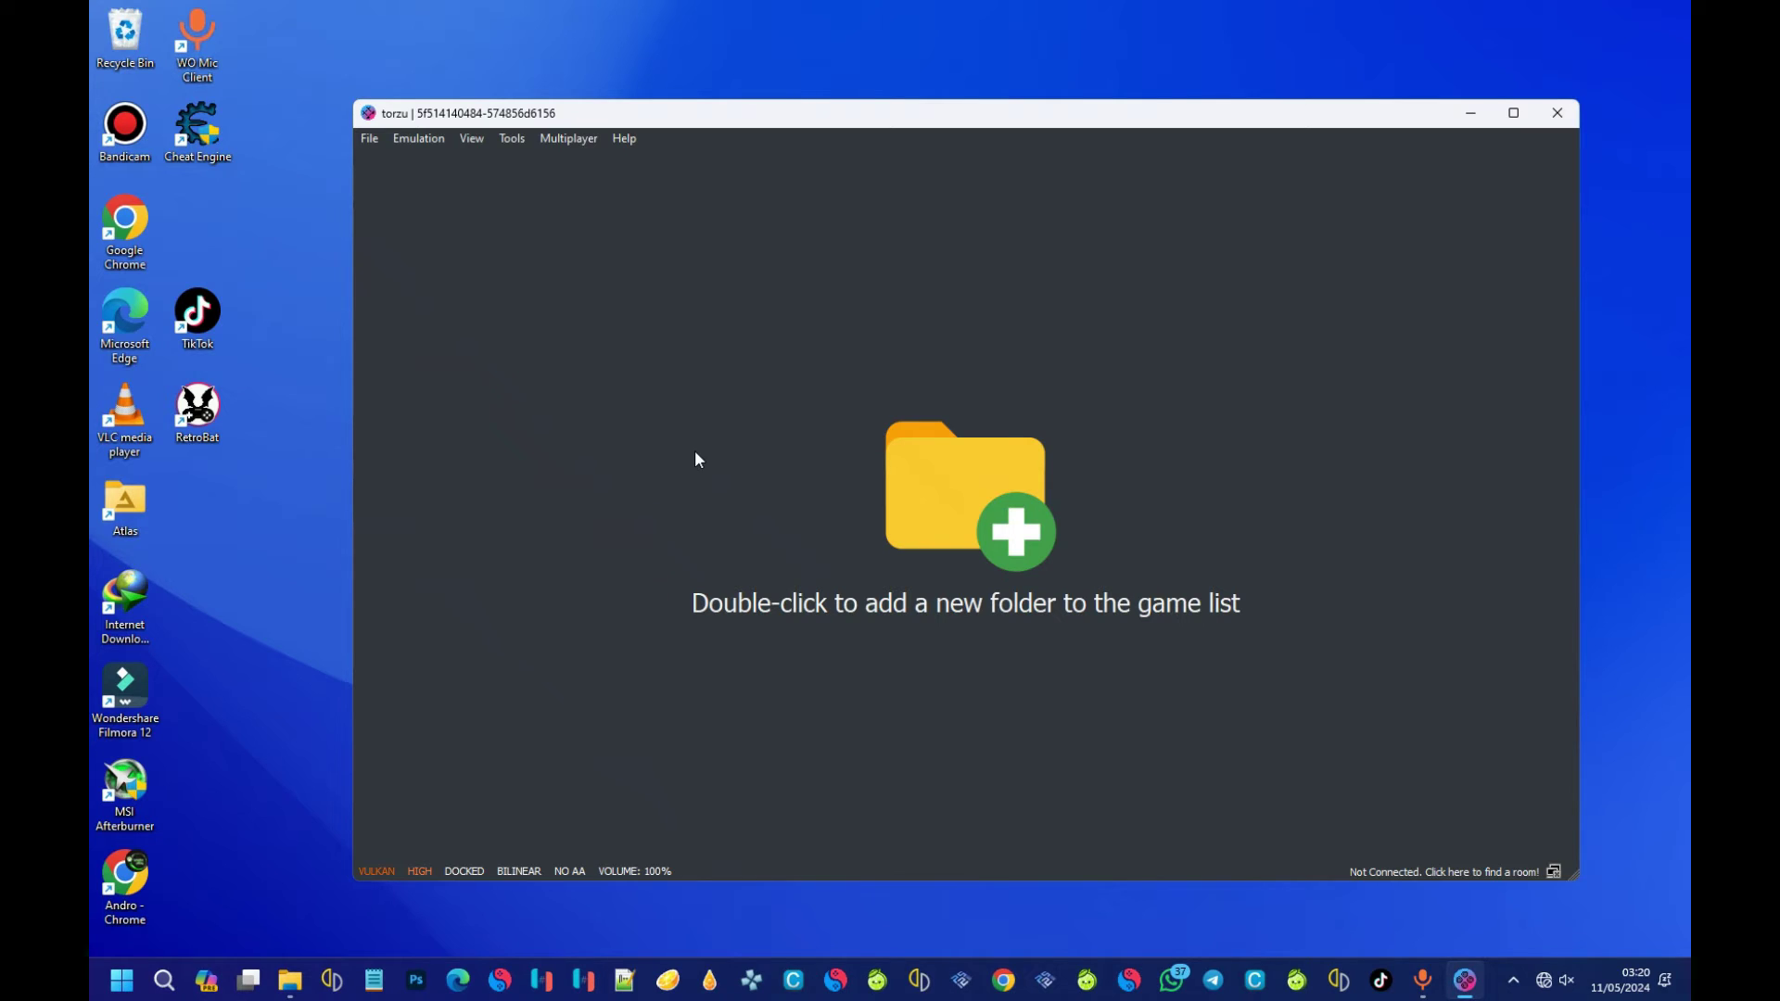
Install the firmware from the "Firmware 18.0.0" folder inside YRYUIJINX on LapTOP DISK (E:).
left_click(510, 149)
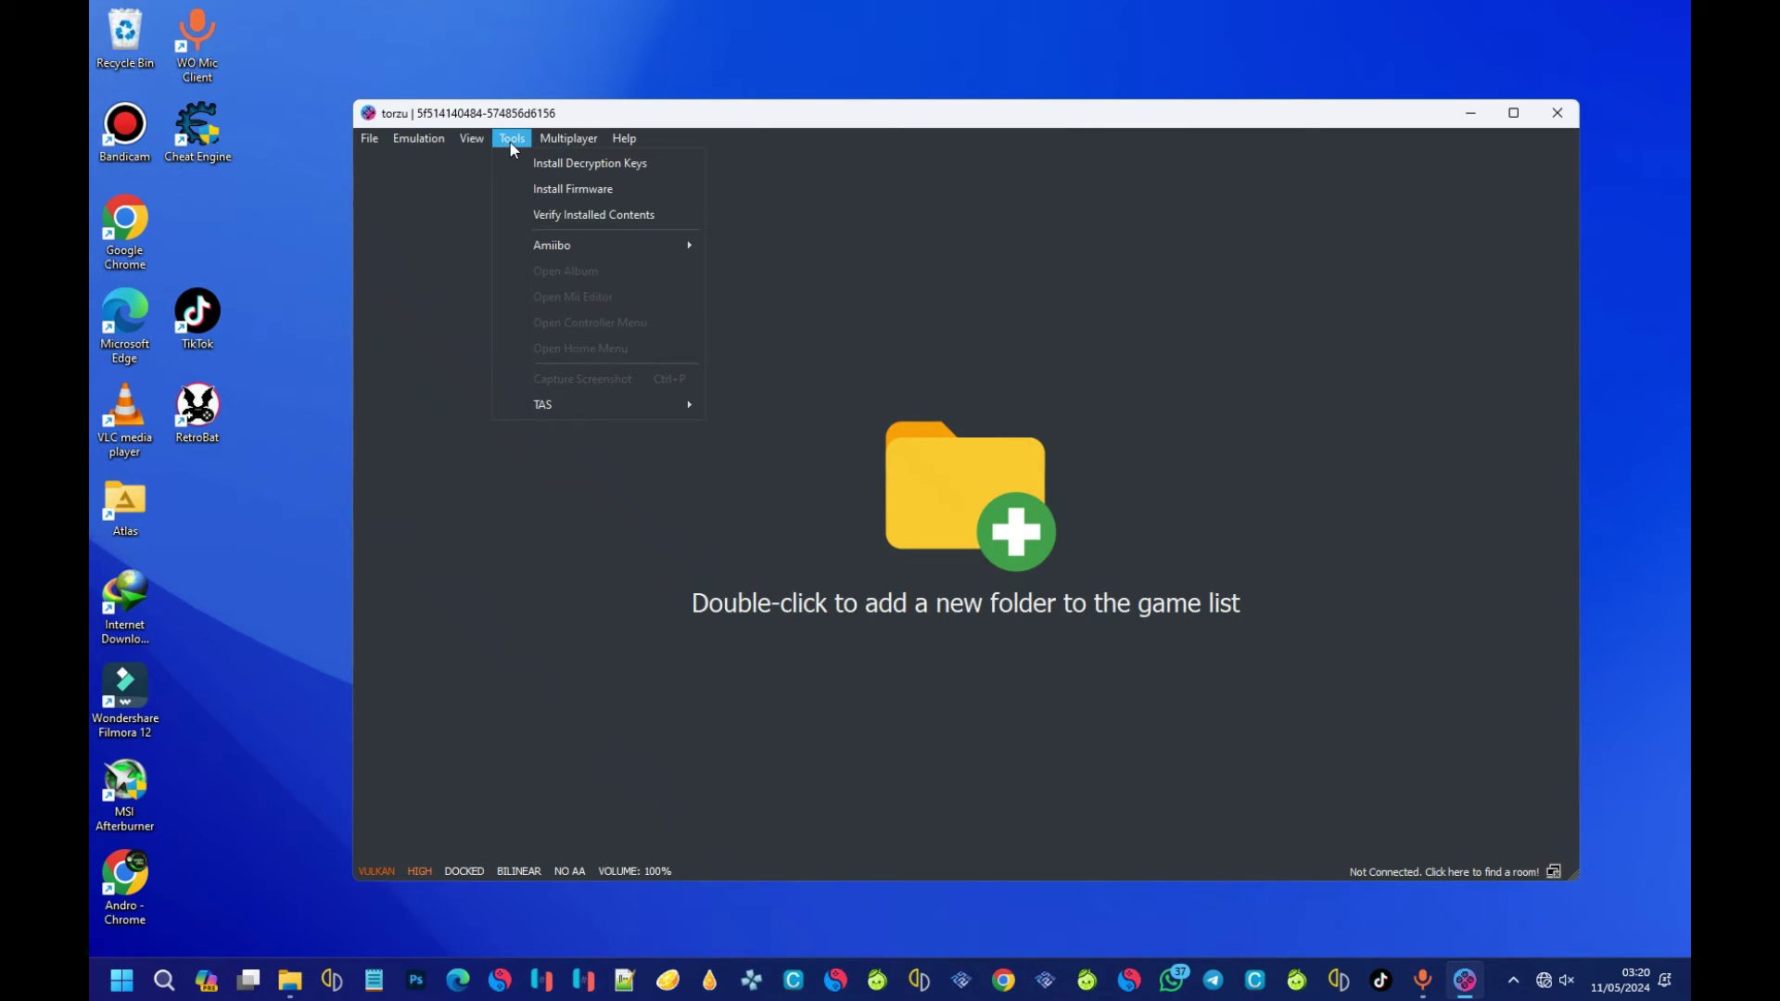
left_click(569, 188)
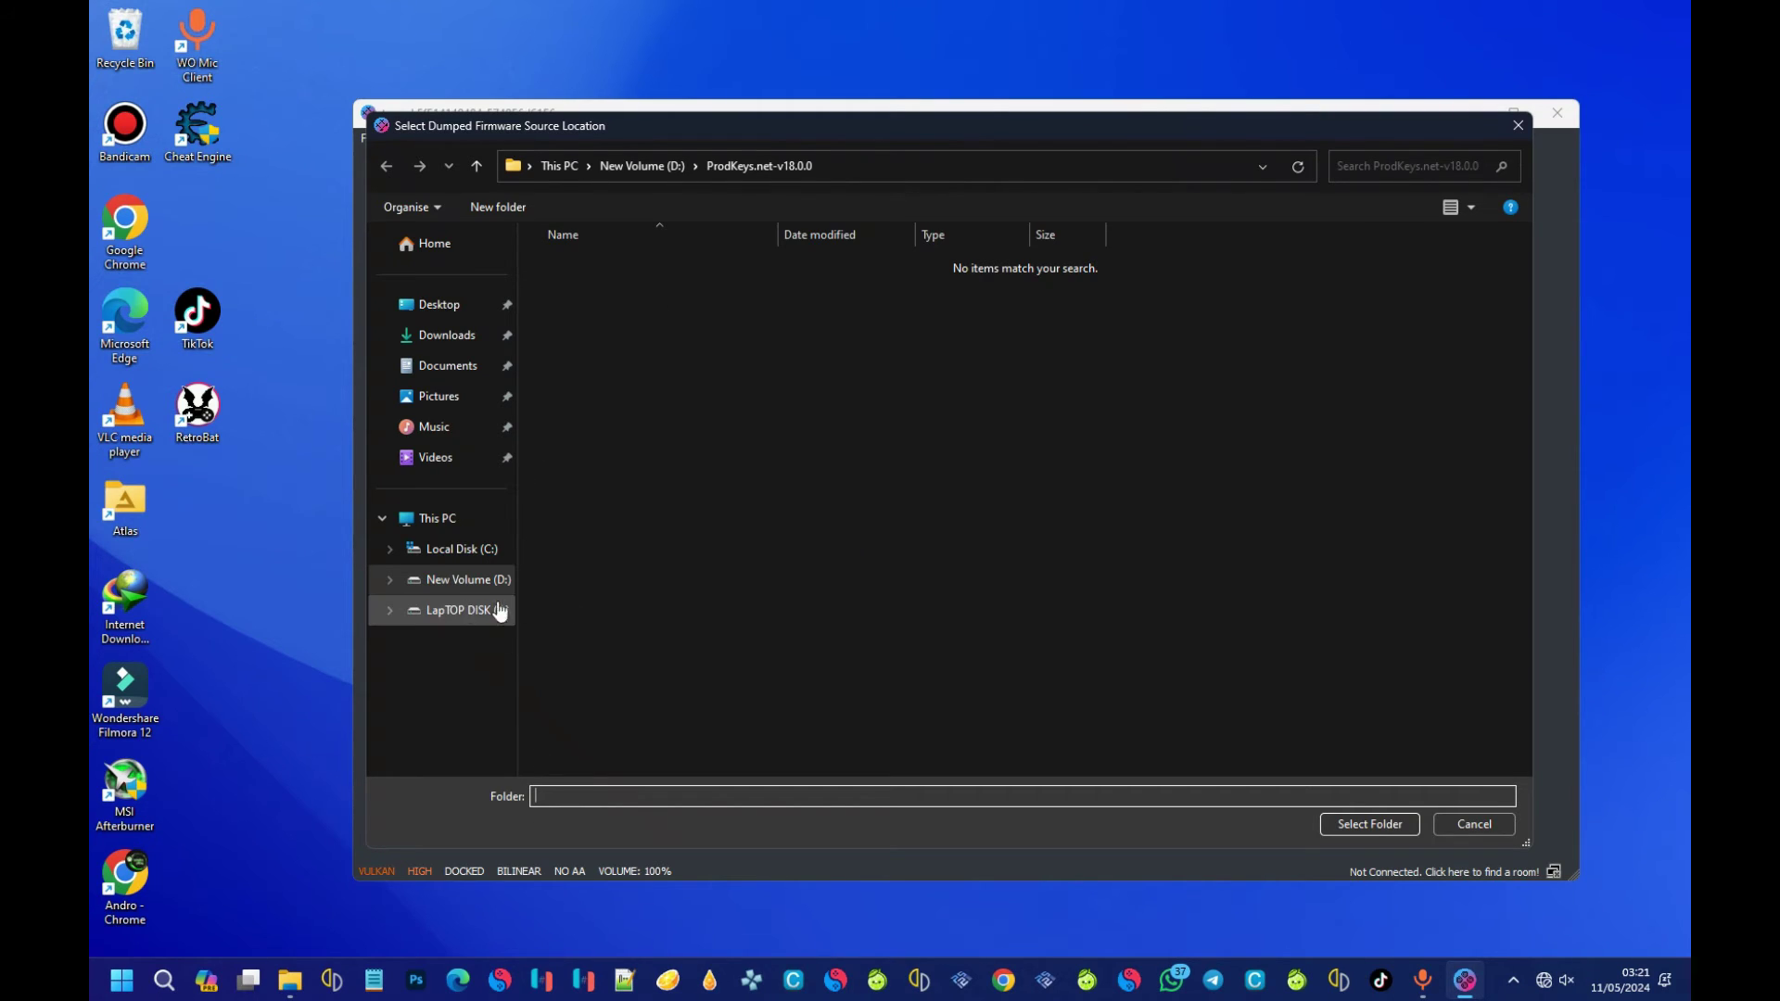
left_click(460, 614)
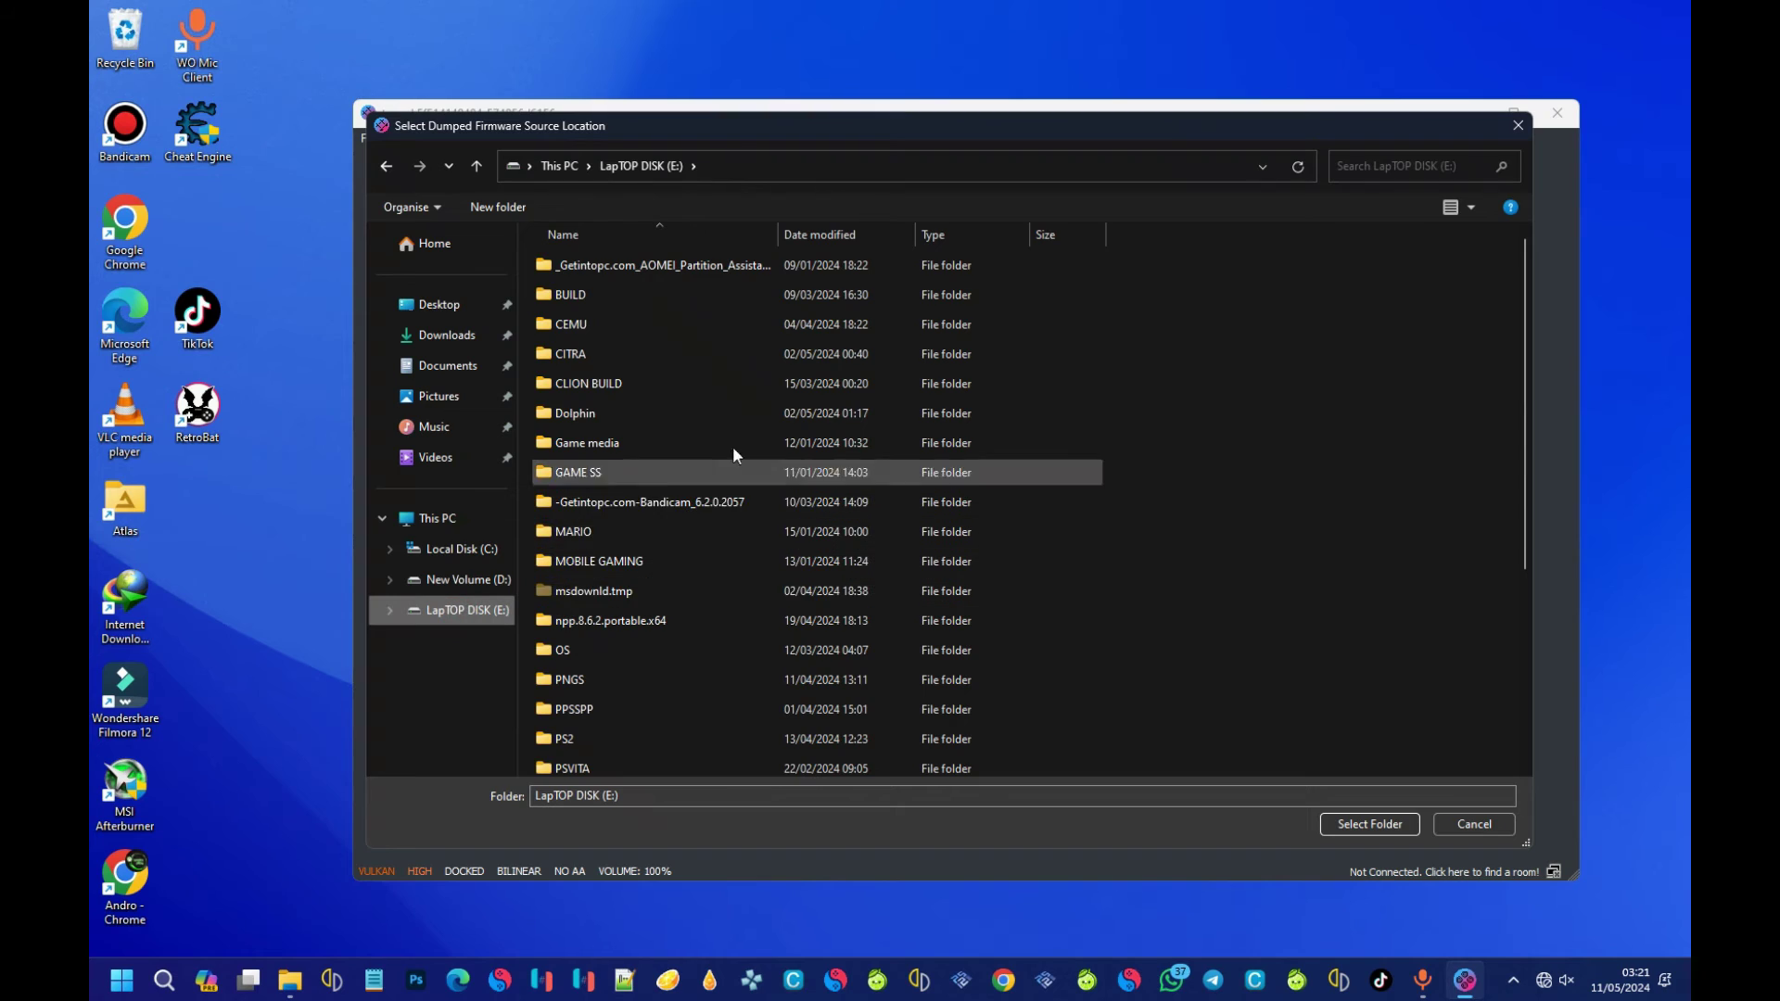
scroll(750, 478, "down", 4)
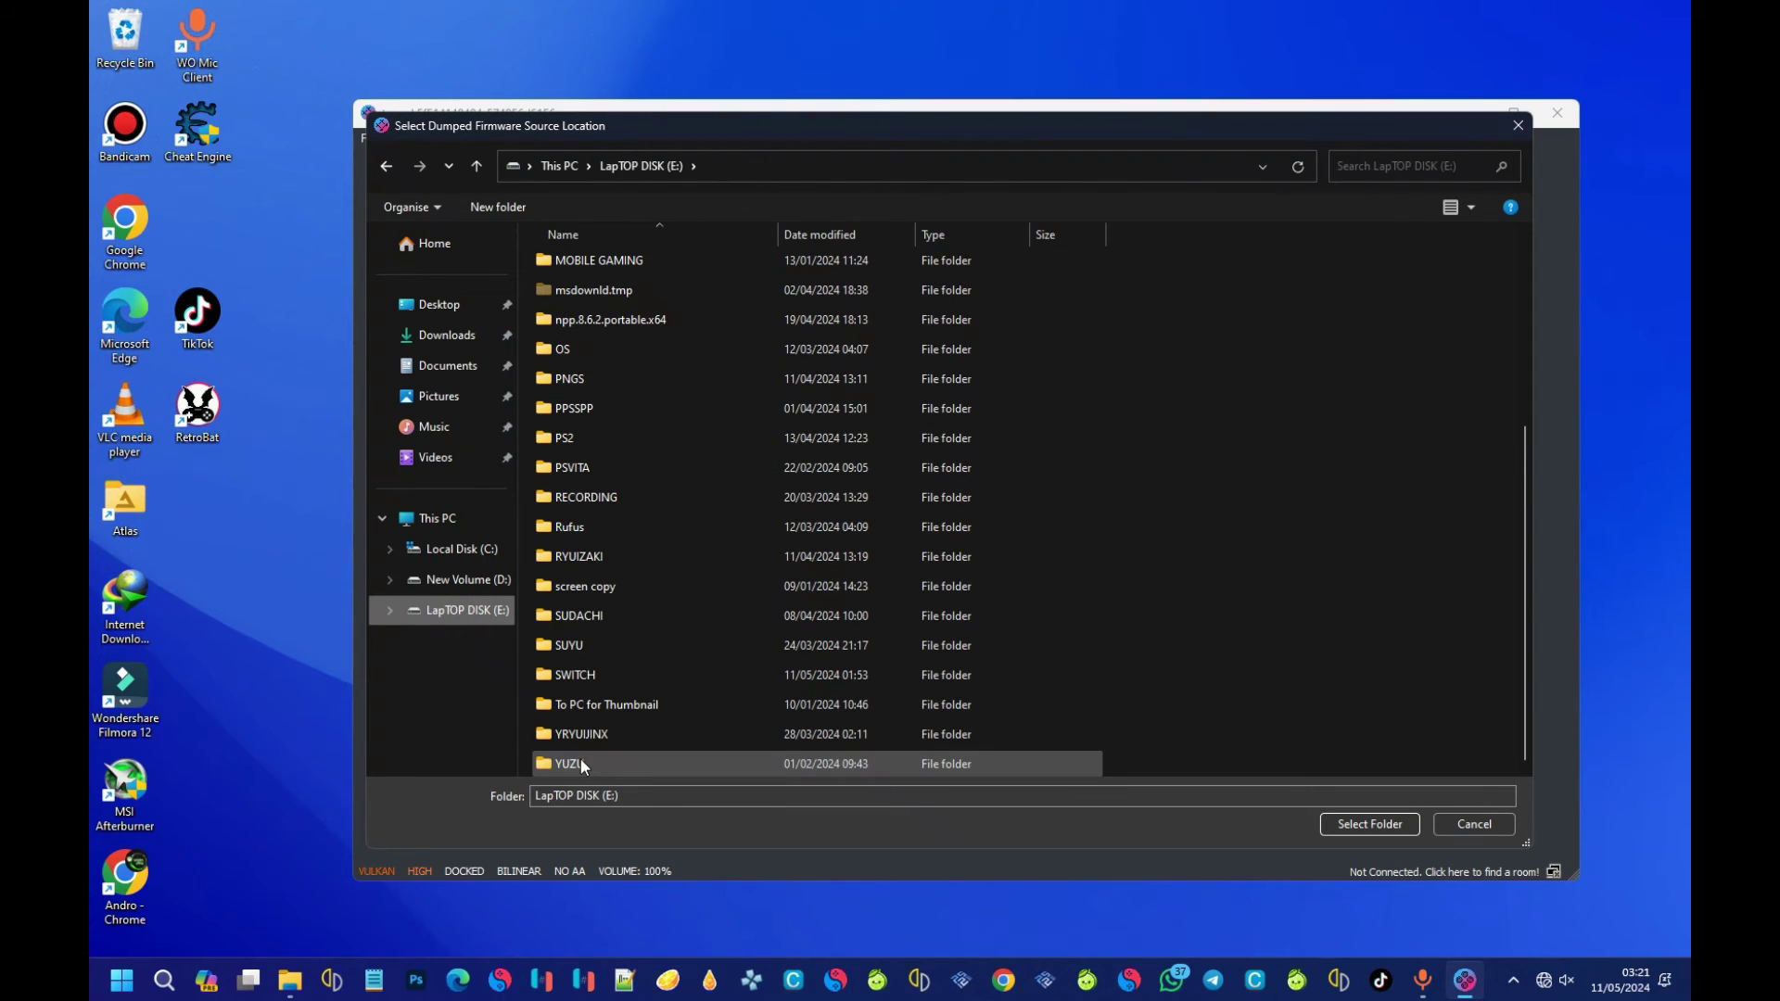
double_click(580, 734)
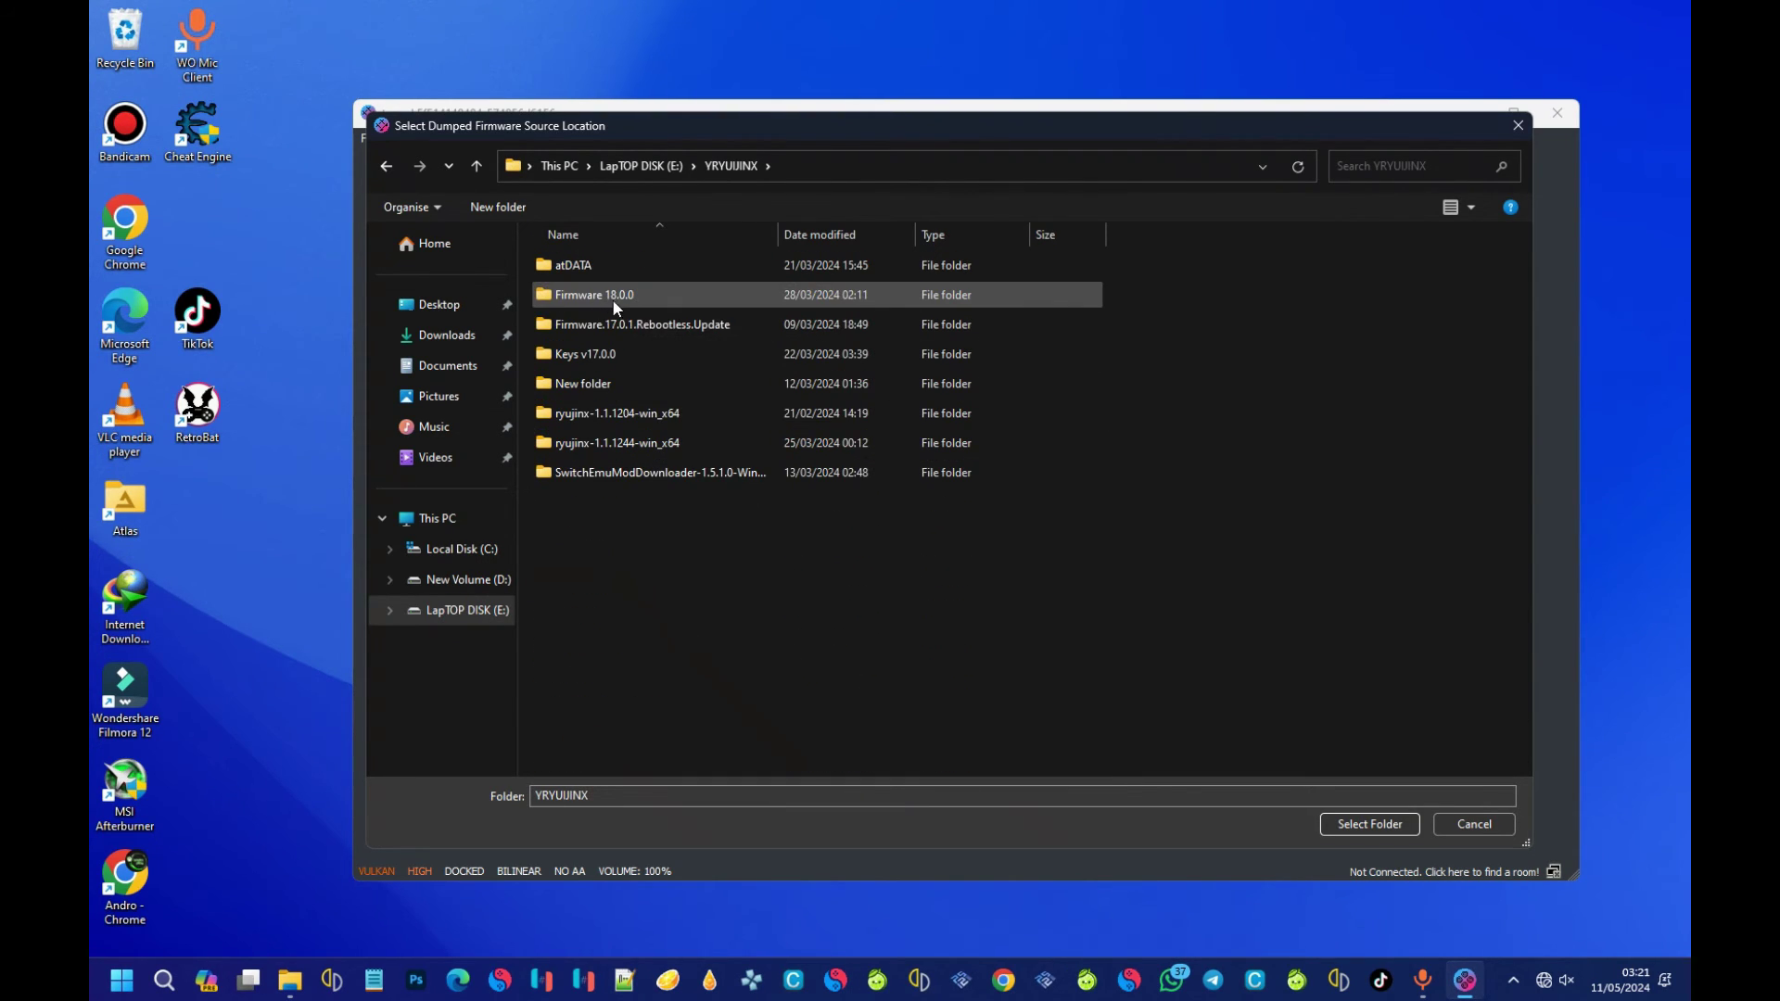
double_click(587, 296)
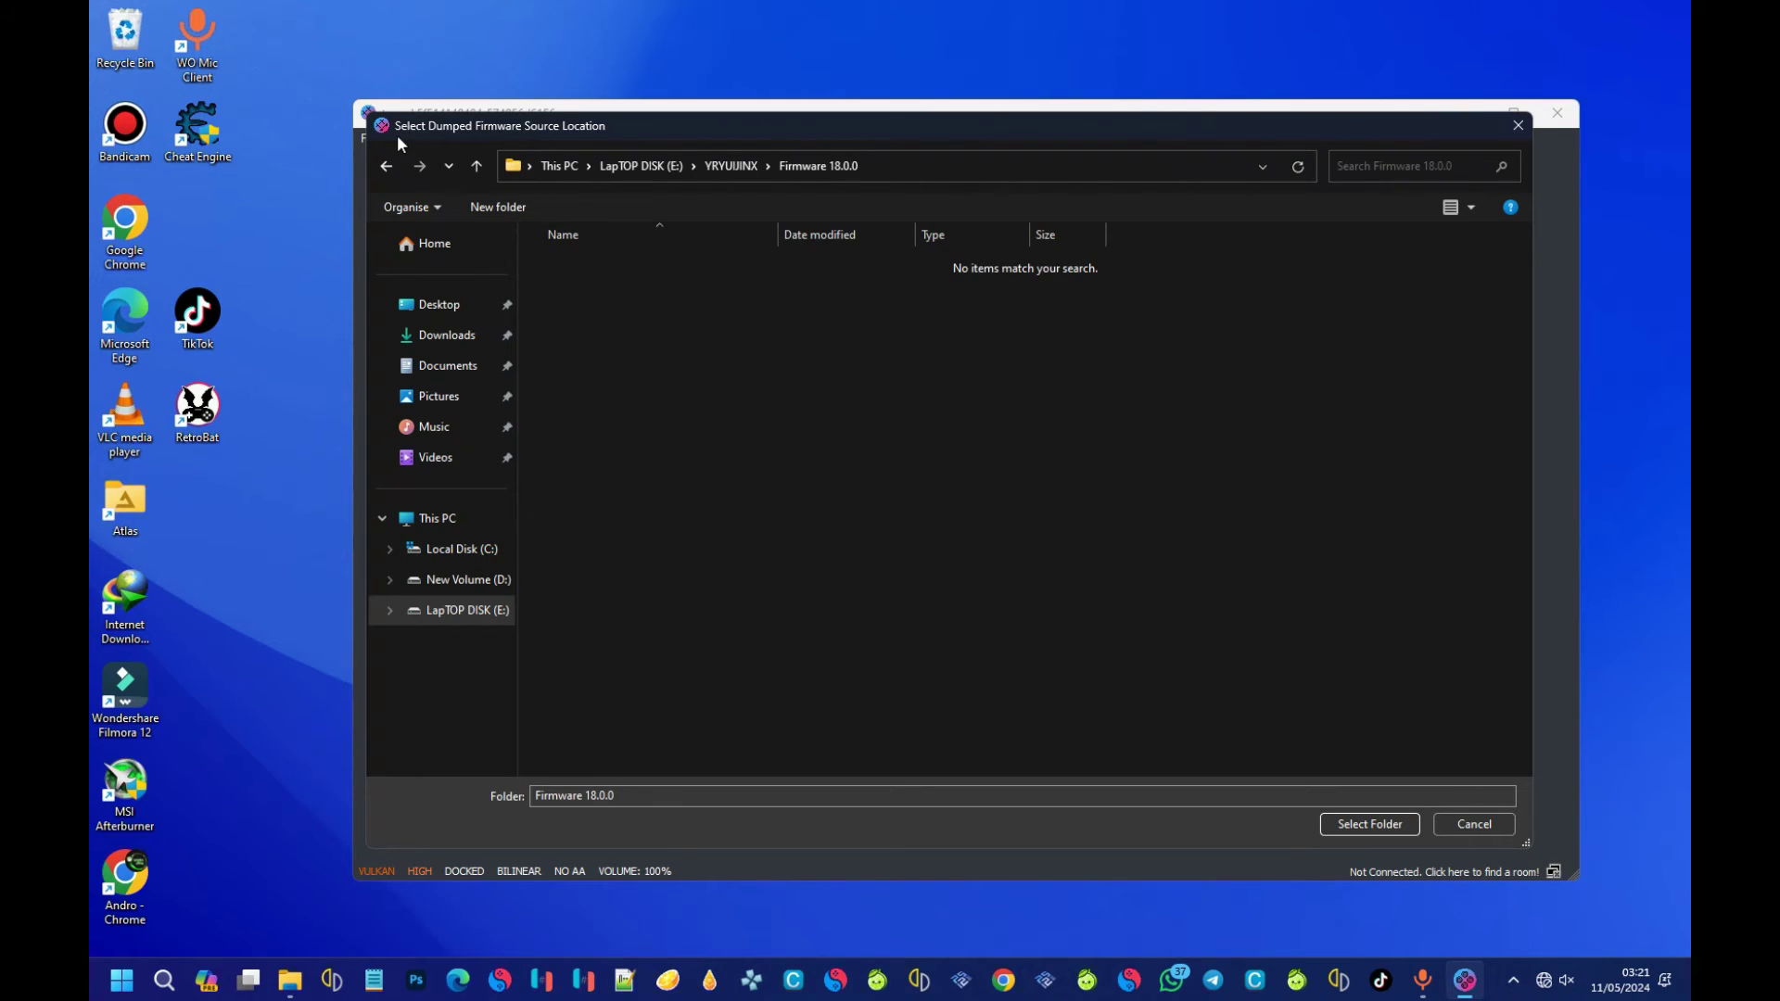
left_click(385, 166)
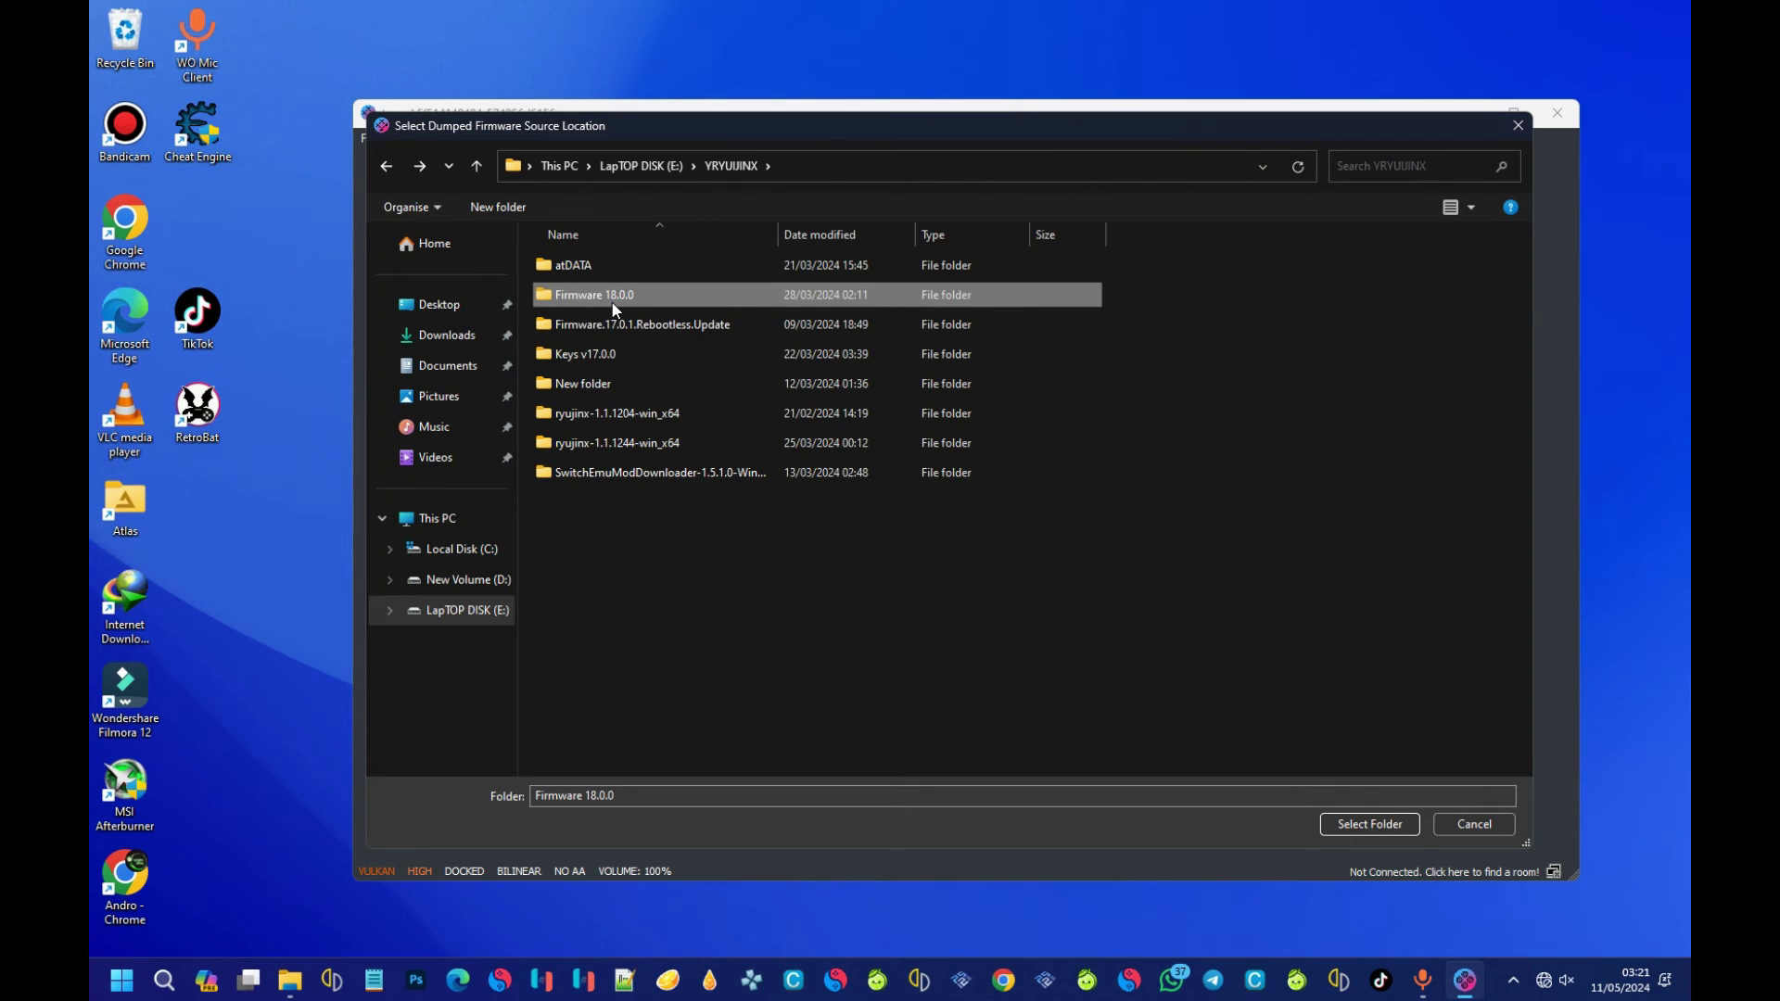
left_click(612, 302)
double_click(612, 302)
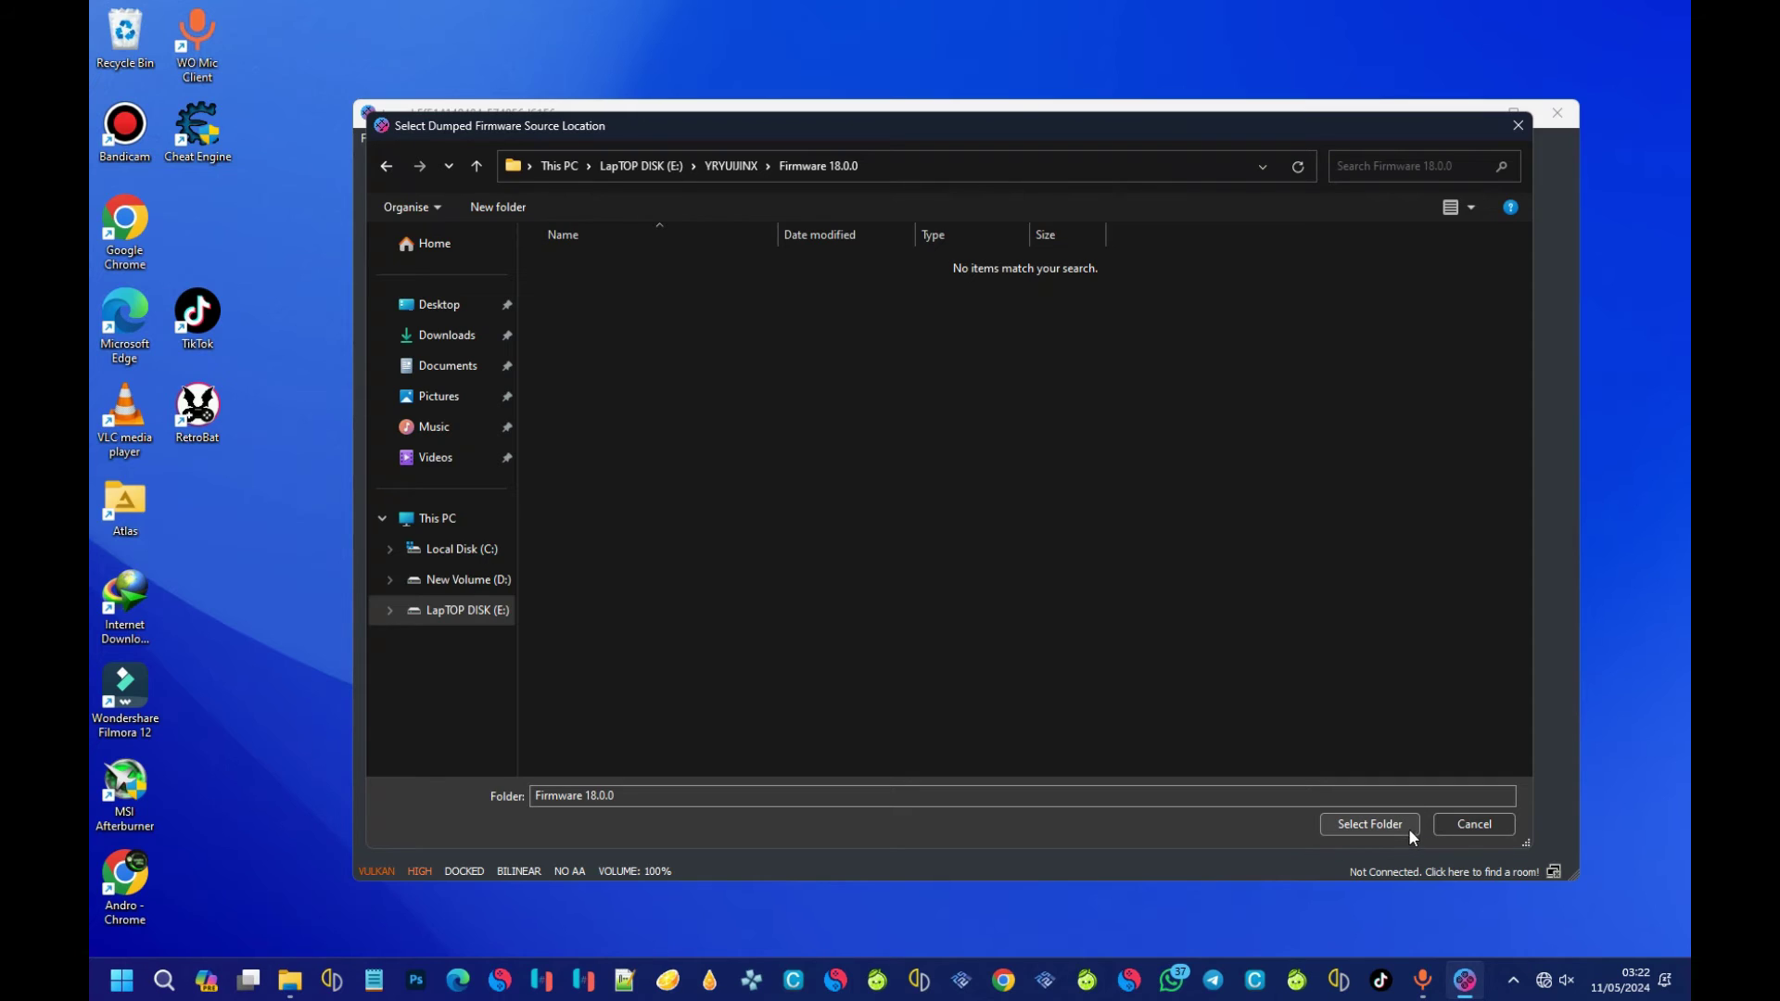
left_click(1360, 825)
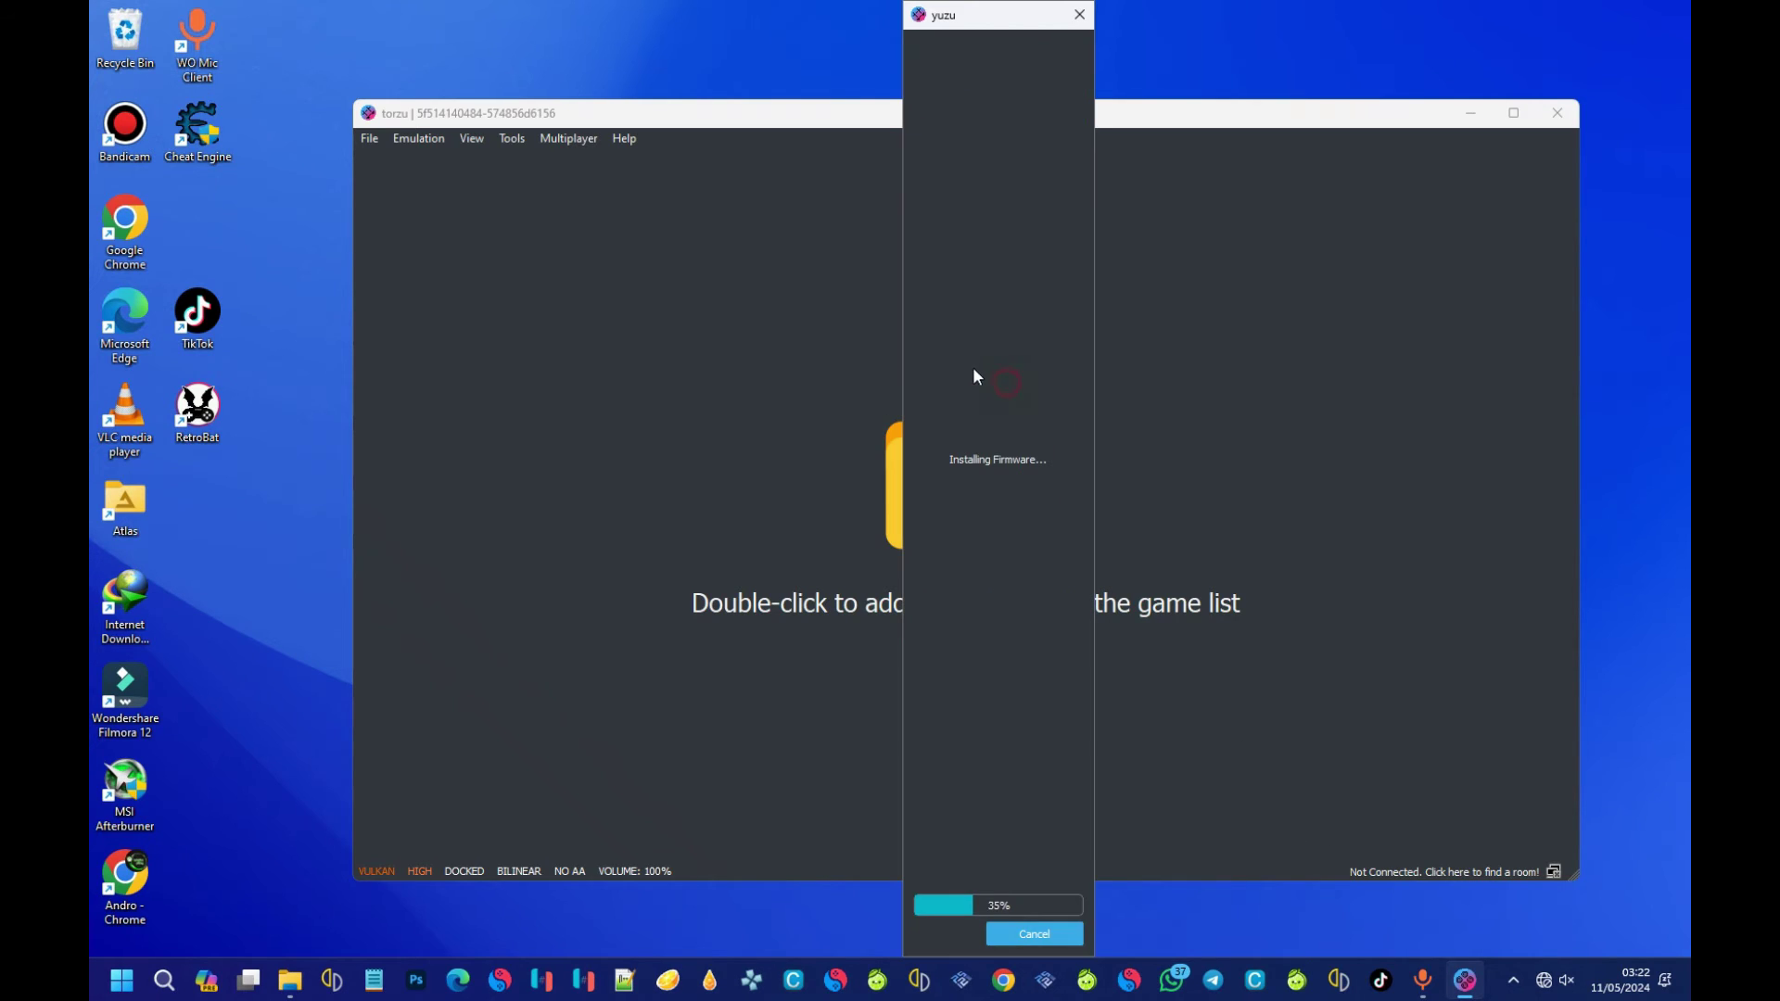
left_click_drag(969, 6, 987, 468)
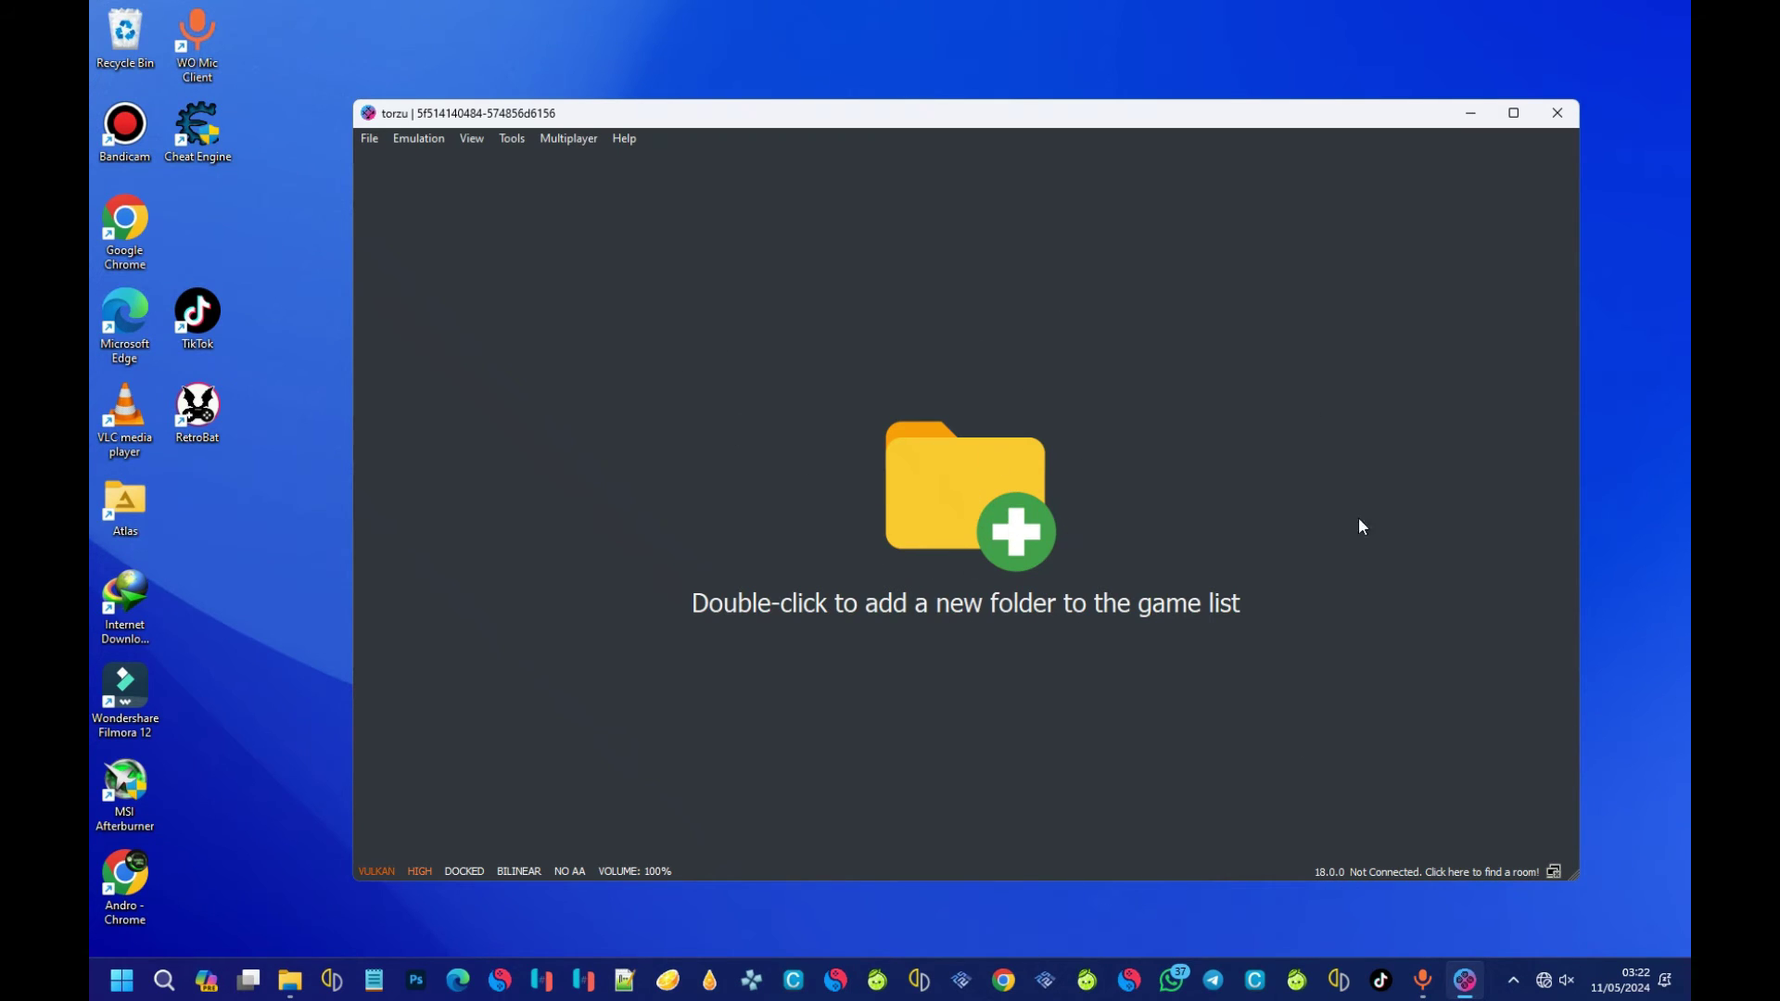
Enlarge the torzu window and add the ROMS folder inside YUZU on LapTOP DISK (E:) as a game directory.
left_click_drag(1574, 876, 1661, 934)
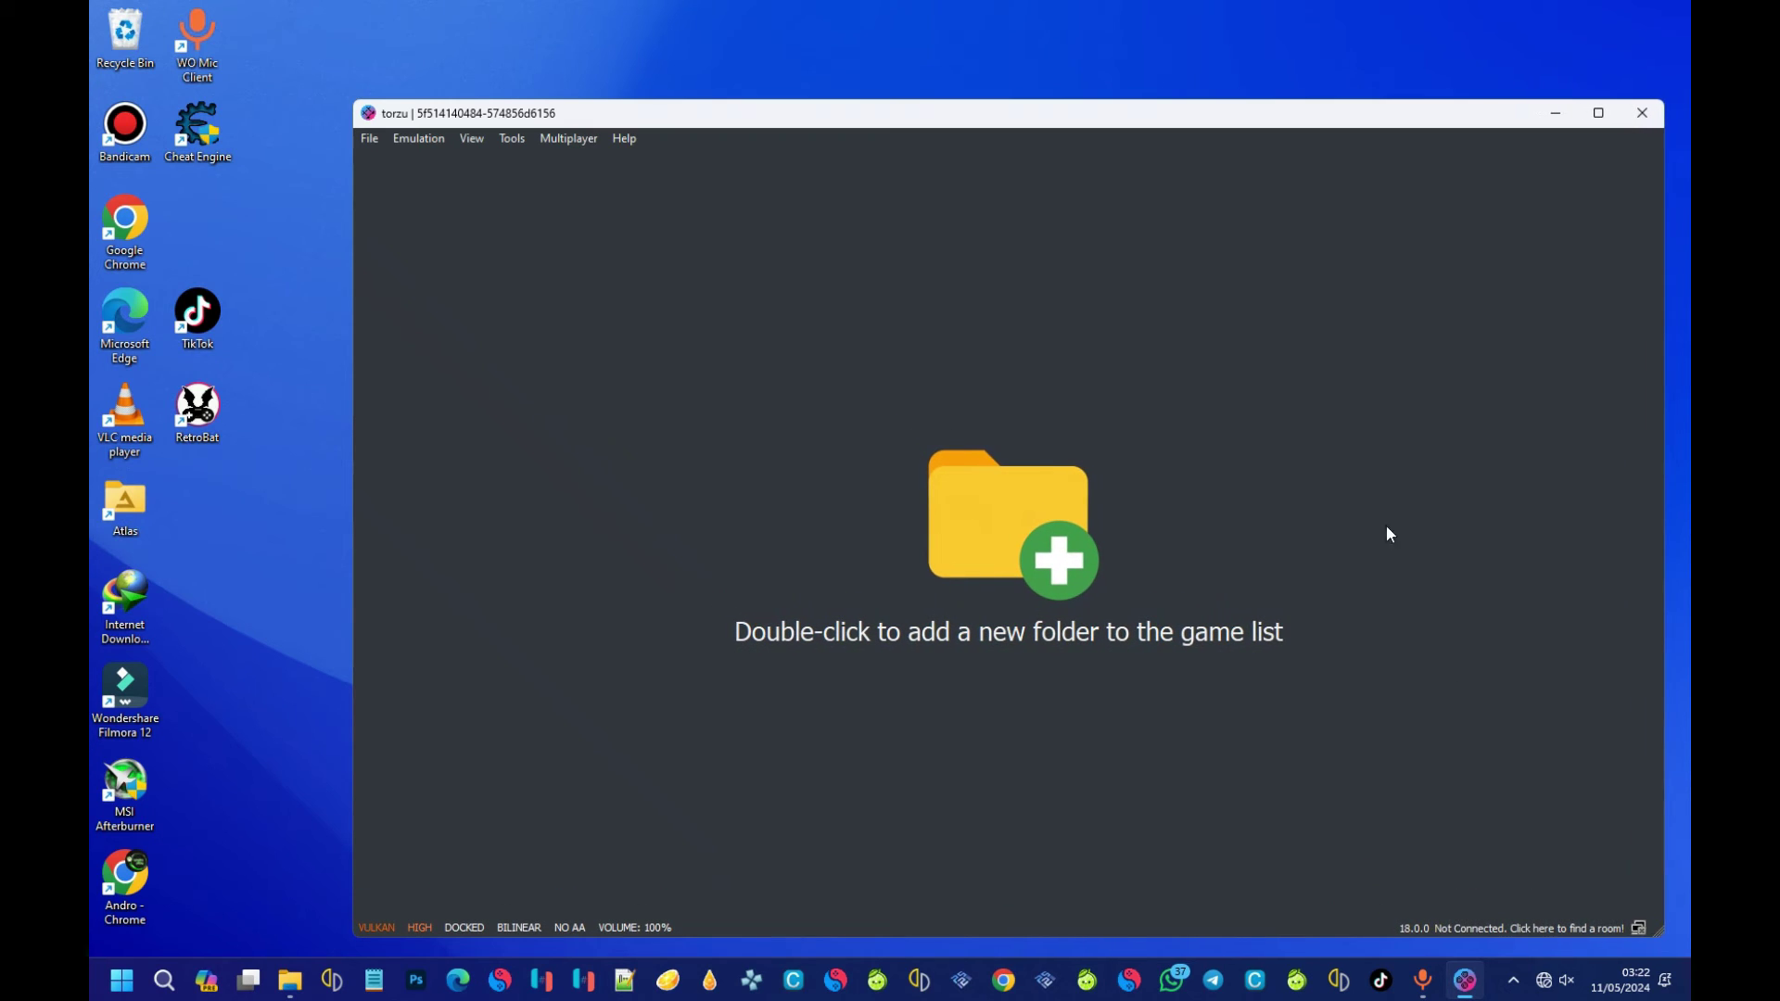
left_click_drag(1088, 113, 1012, 74)
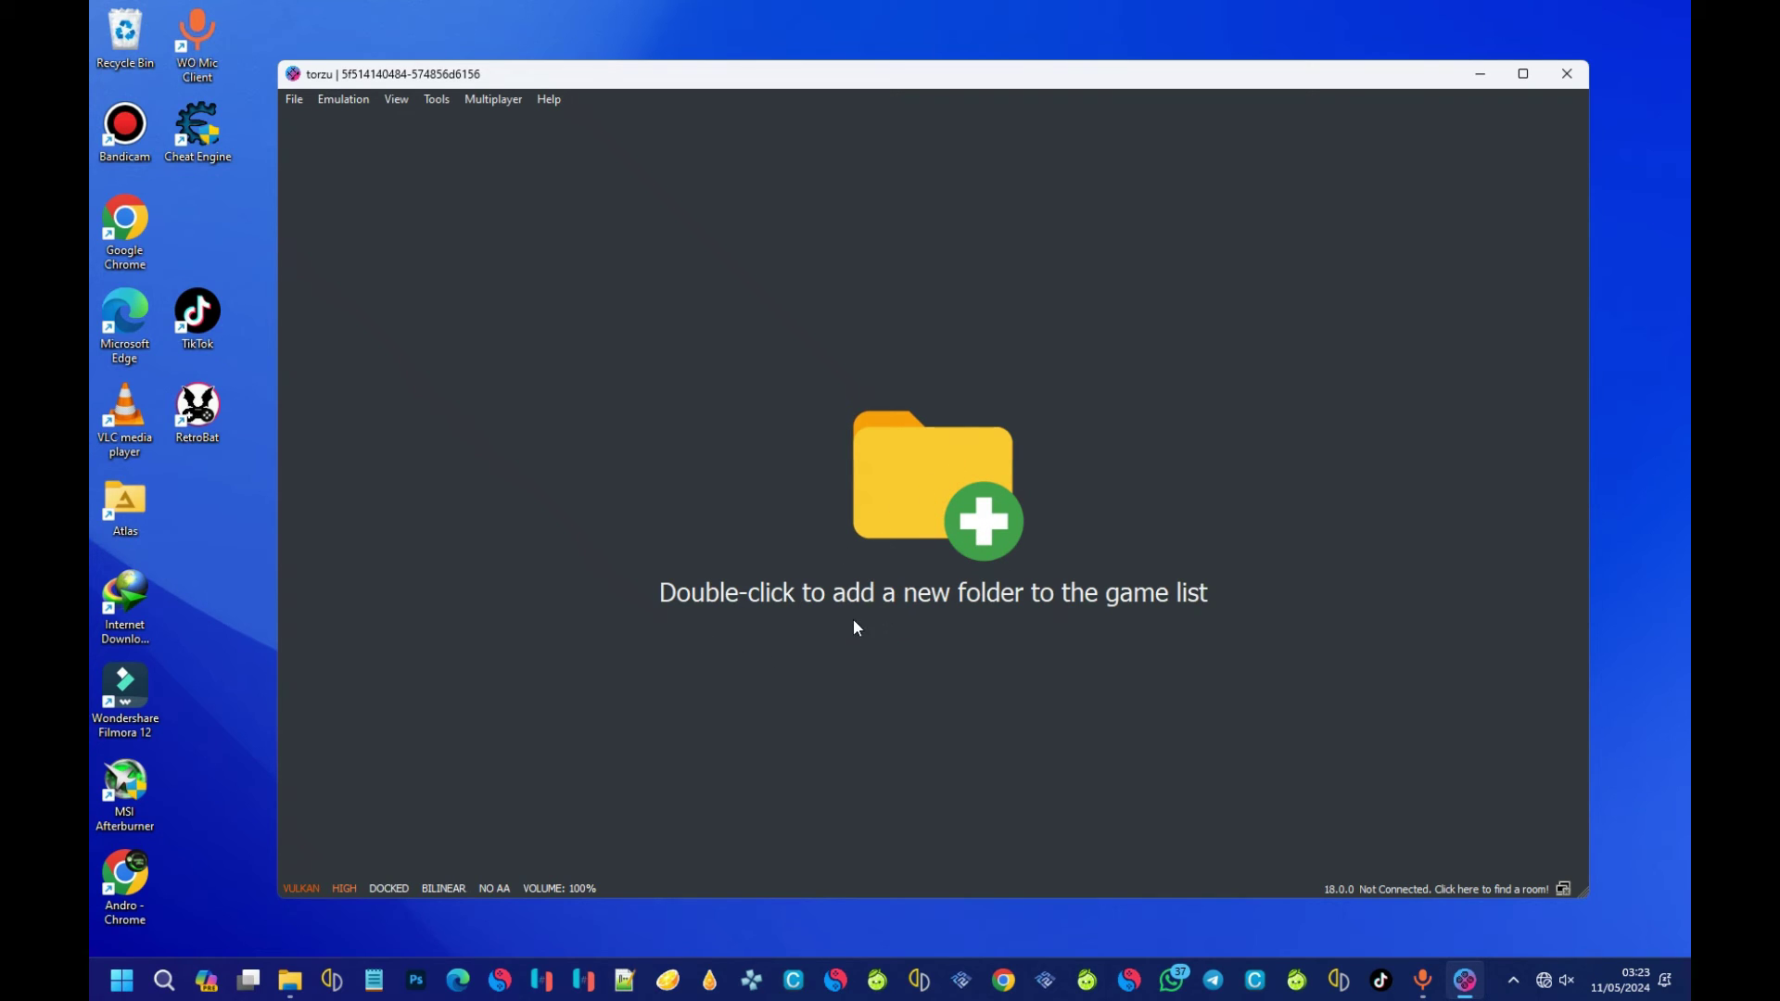
double_click(918, 517)
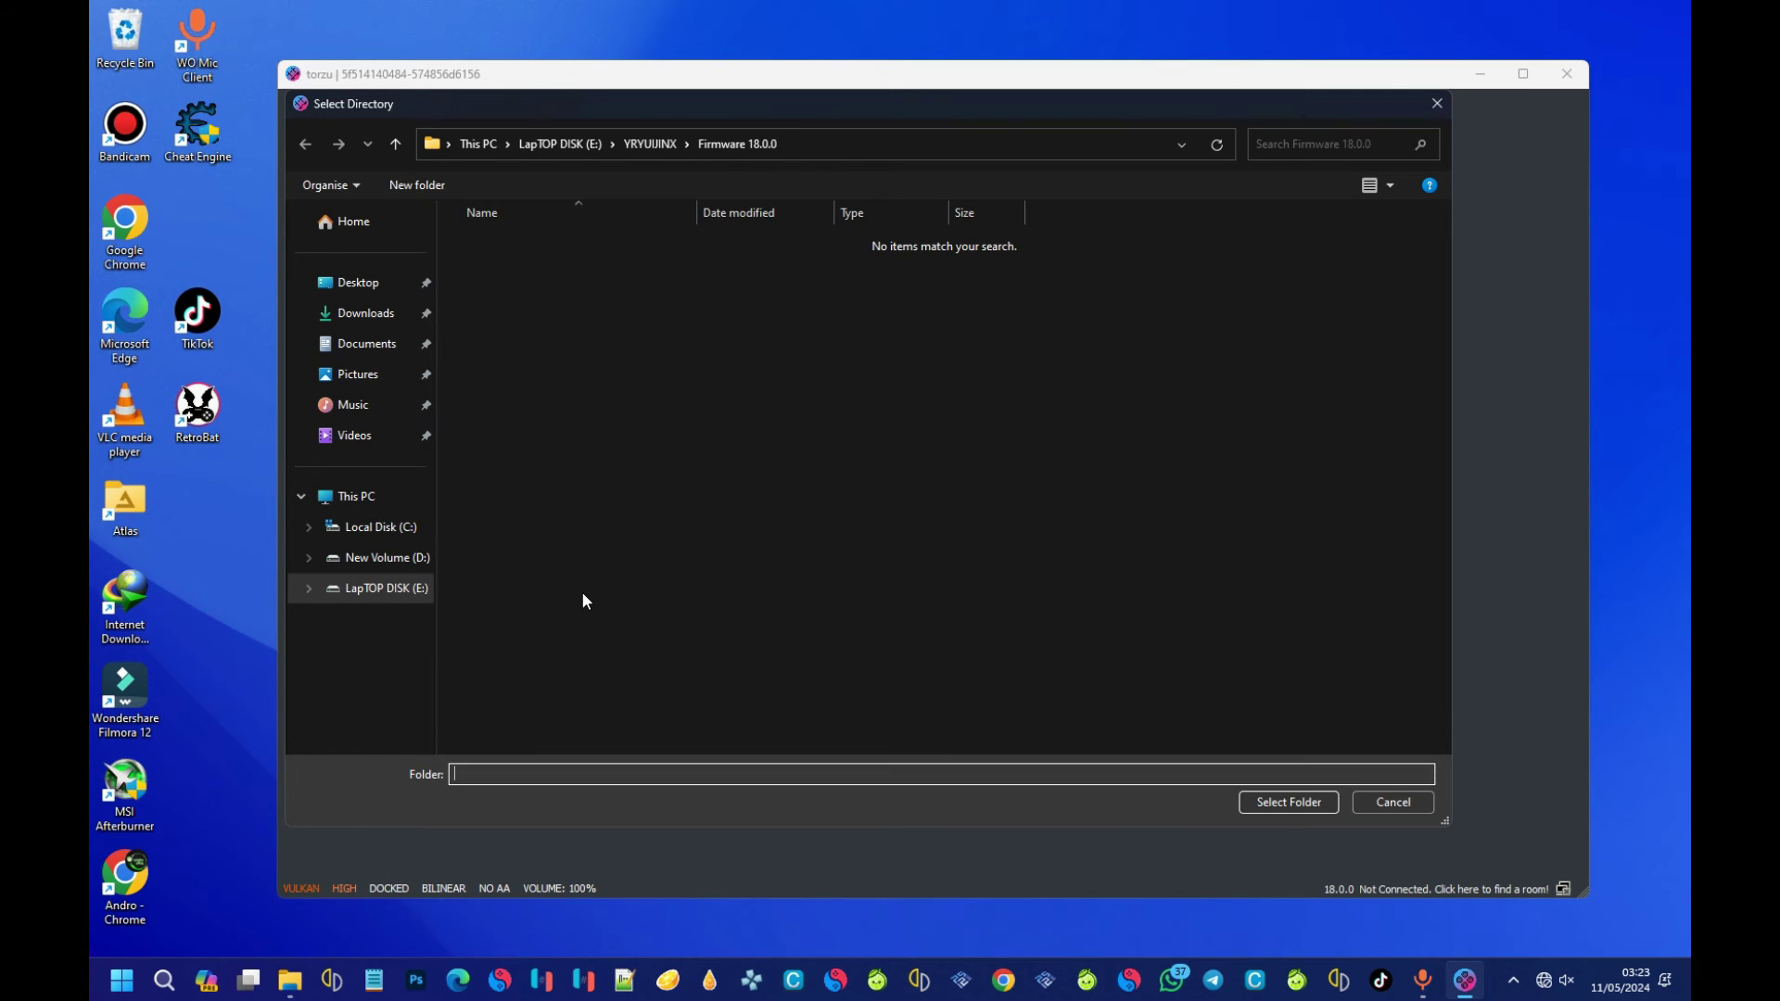
left_click(398, 590)
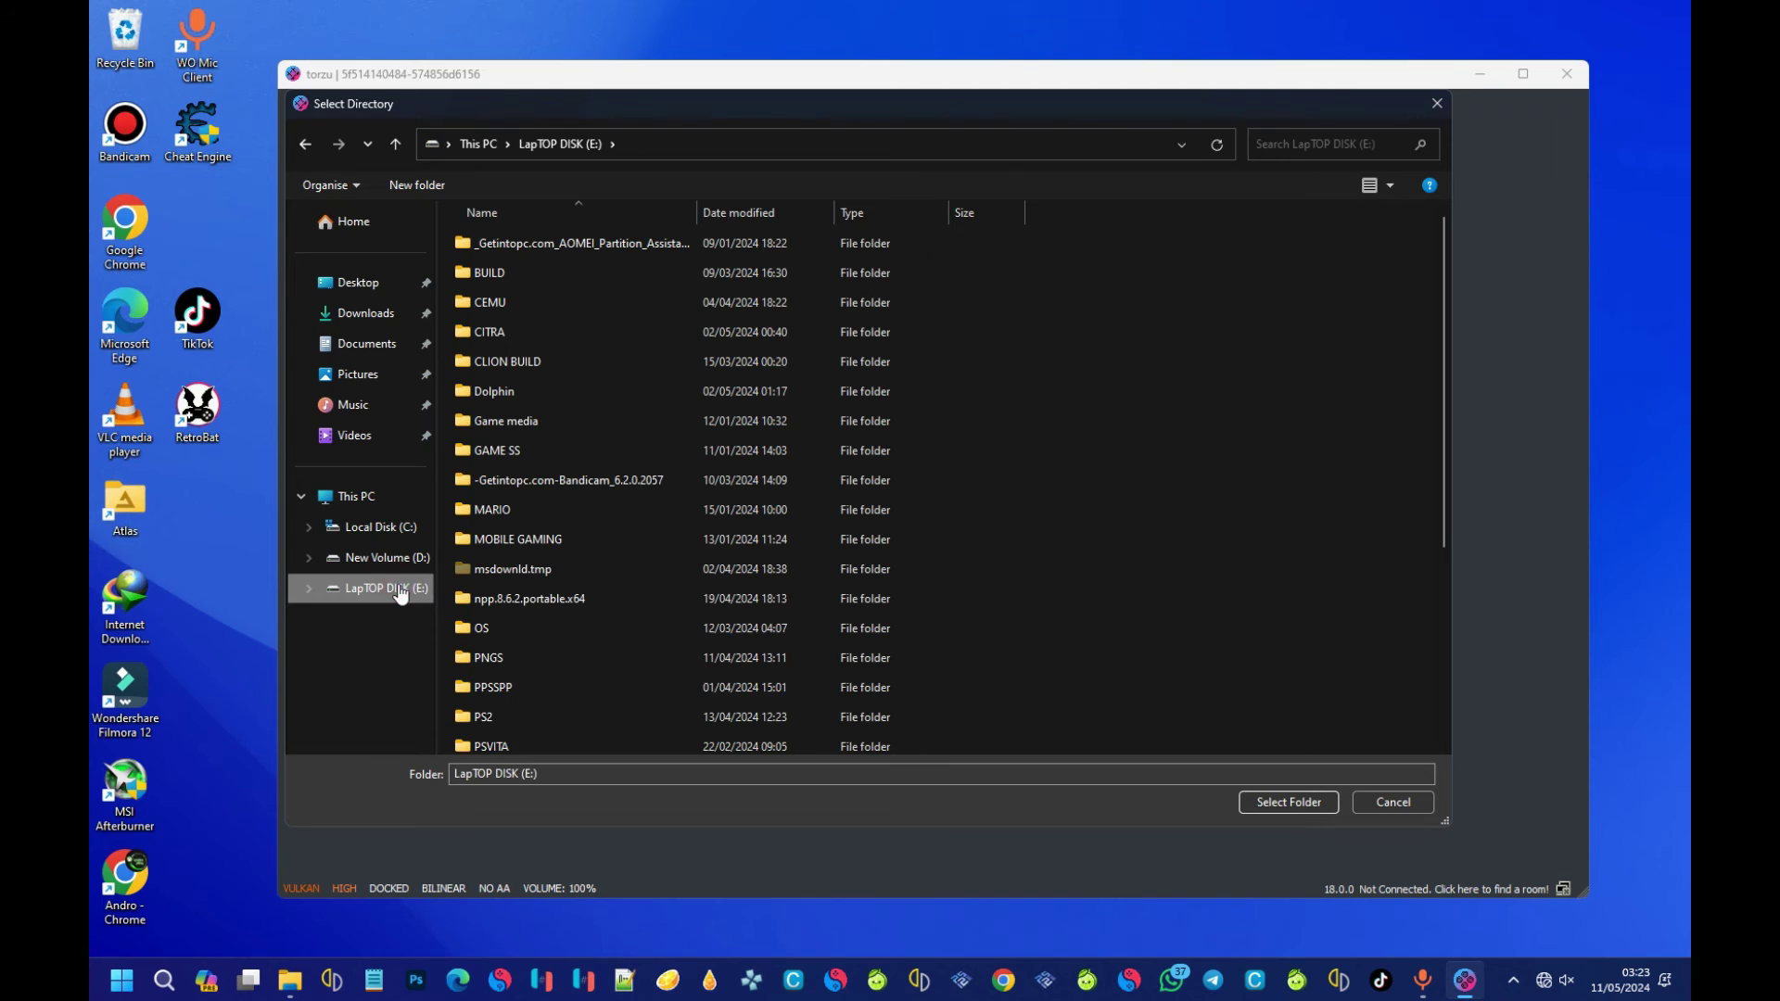
scroll(562, 584, "down", 3)
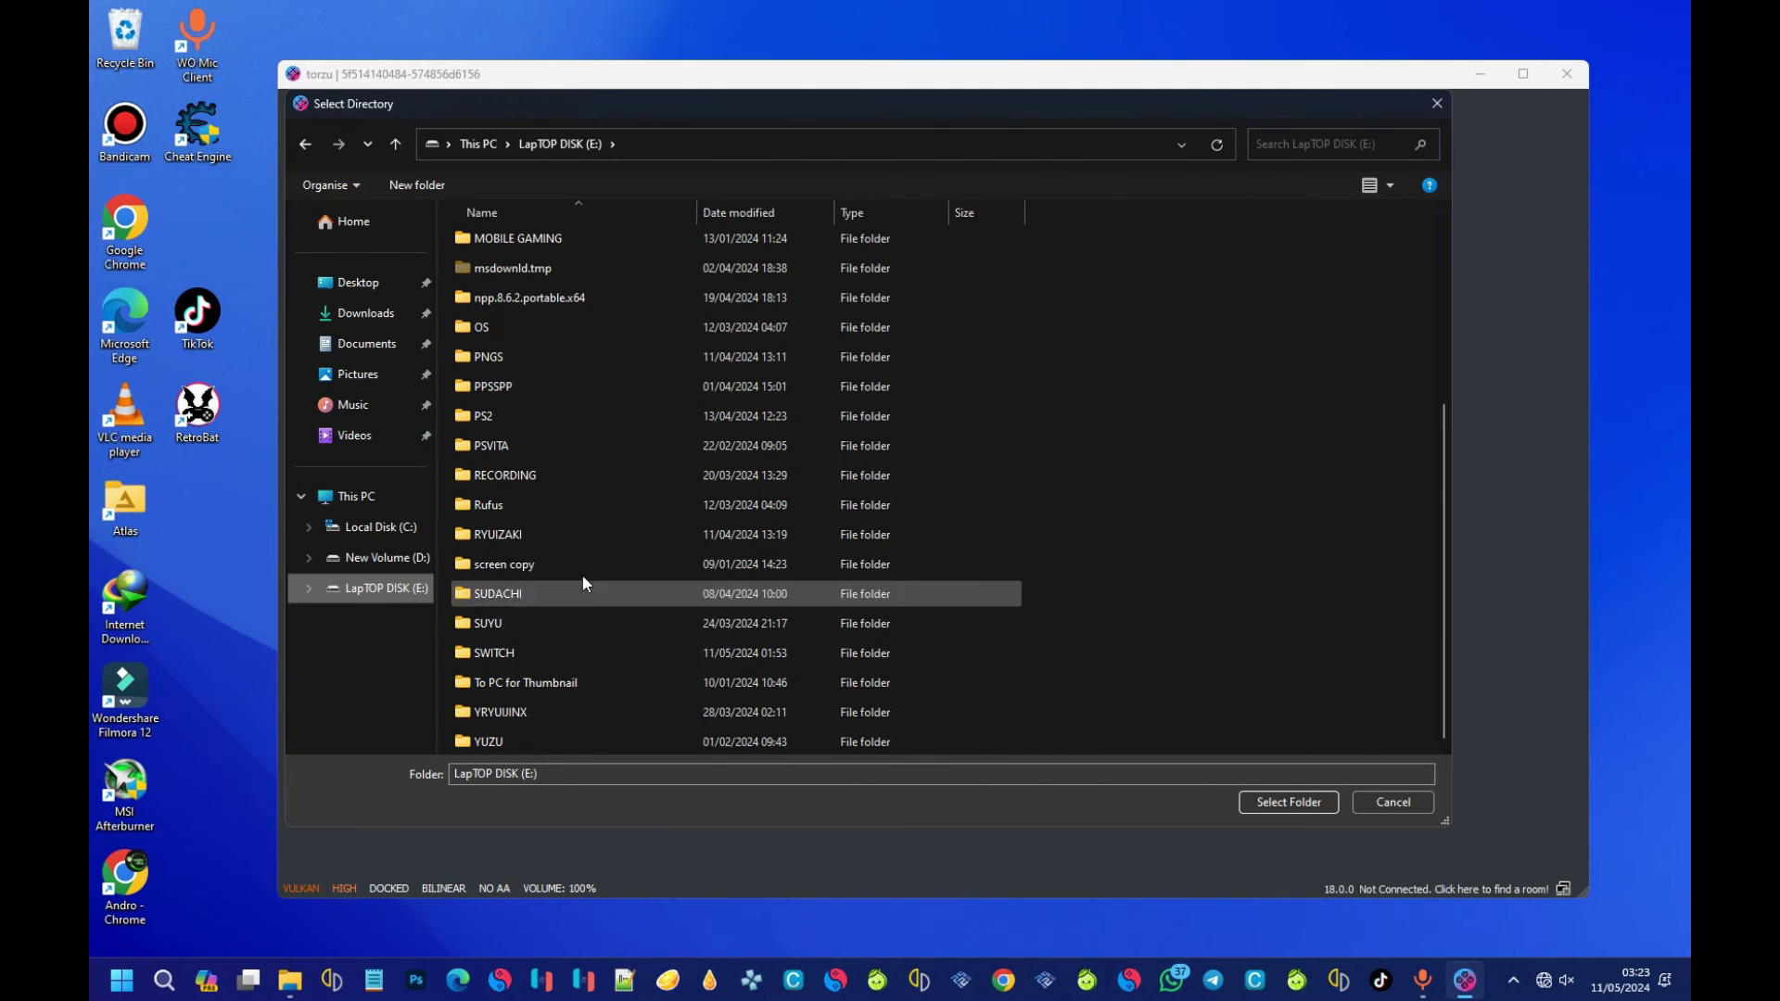
scroll(559, 701, "up", 1)
scroll(559, 705, "down", 1)
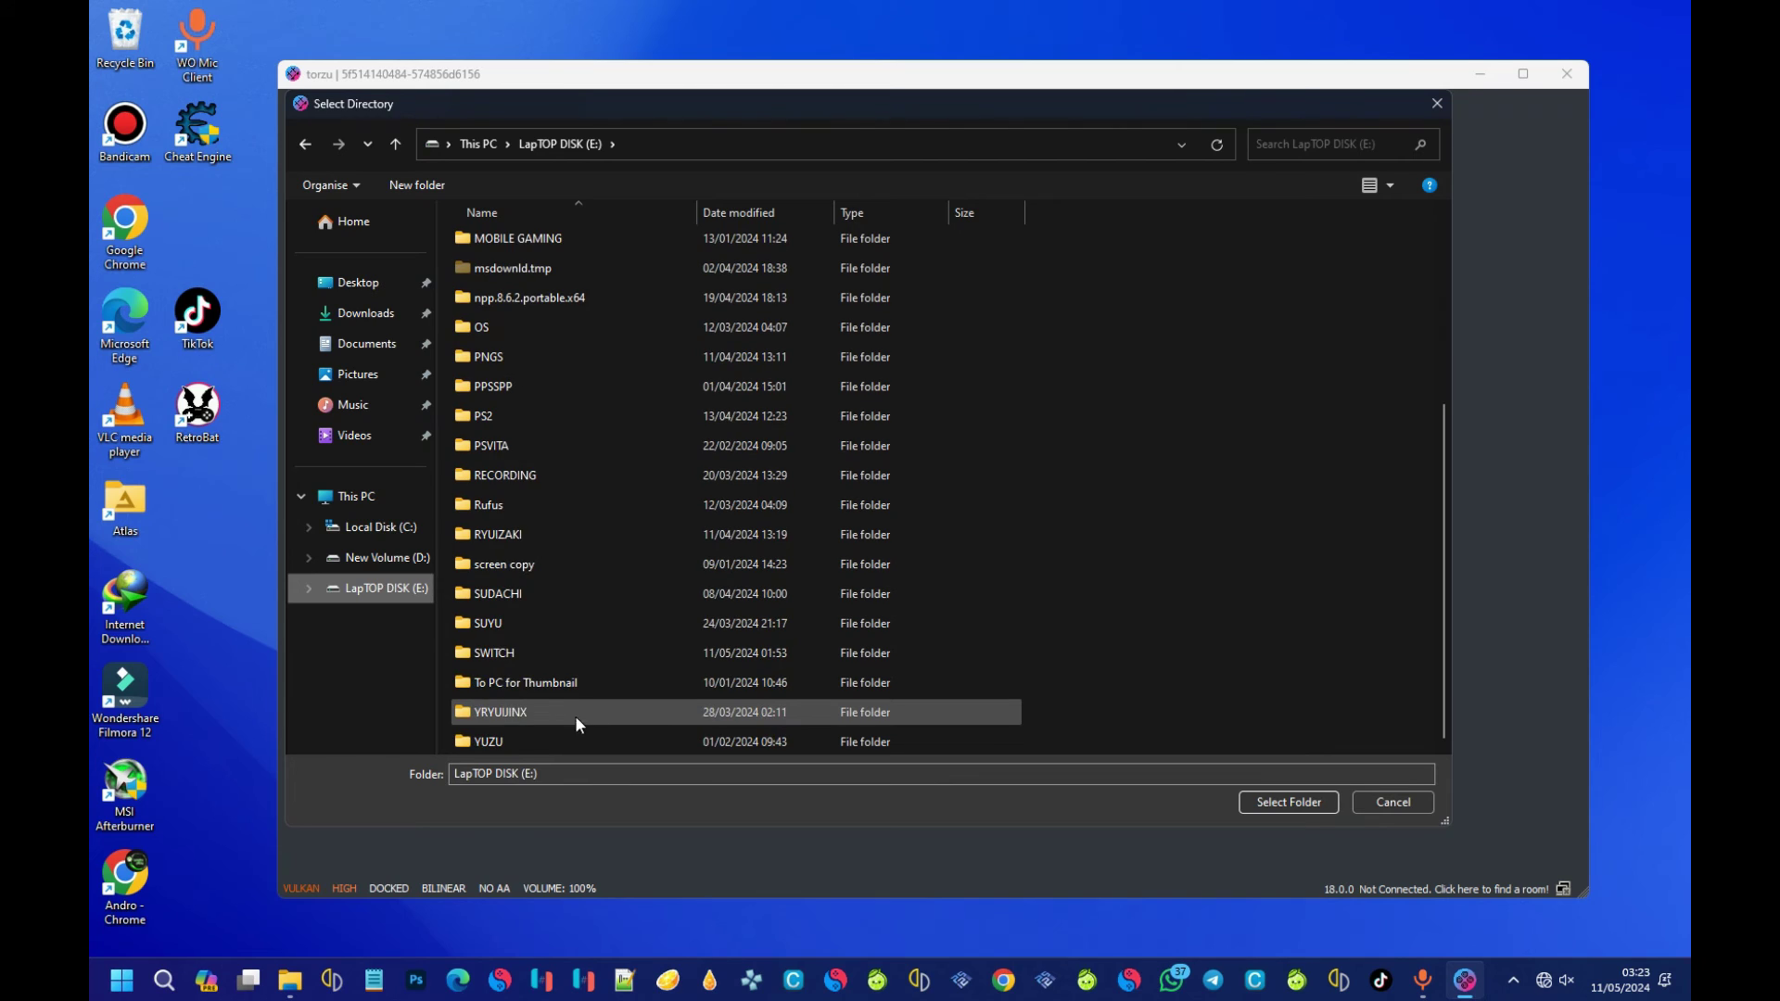
double_click(527, 737)
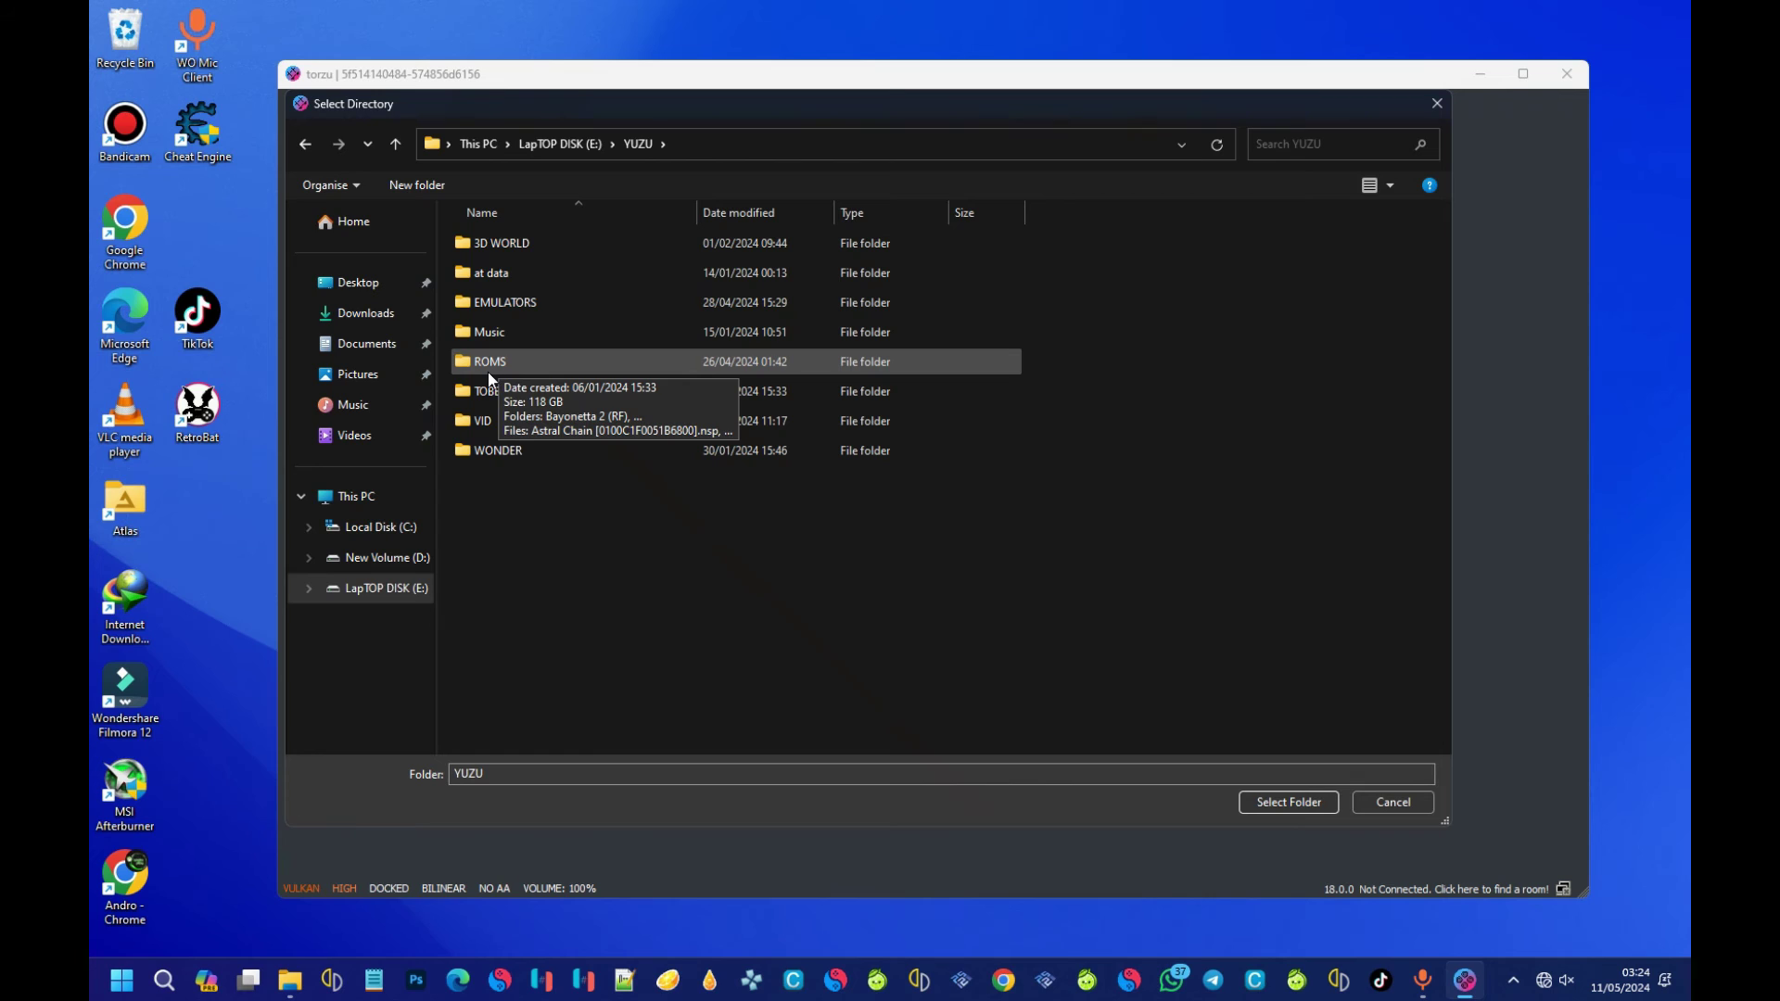
double_click(516, 367)
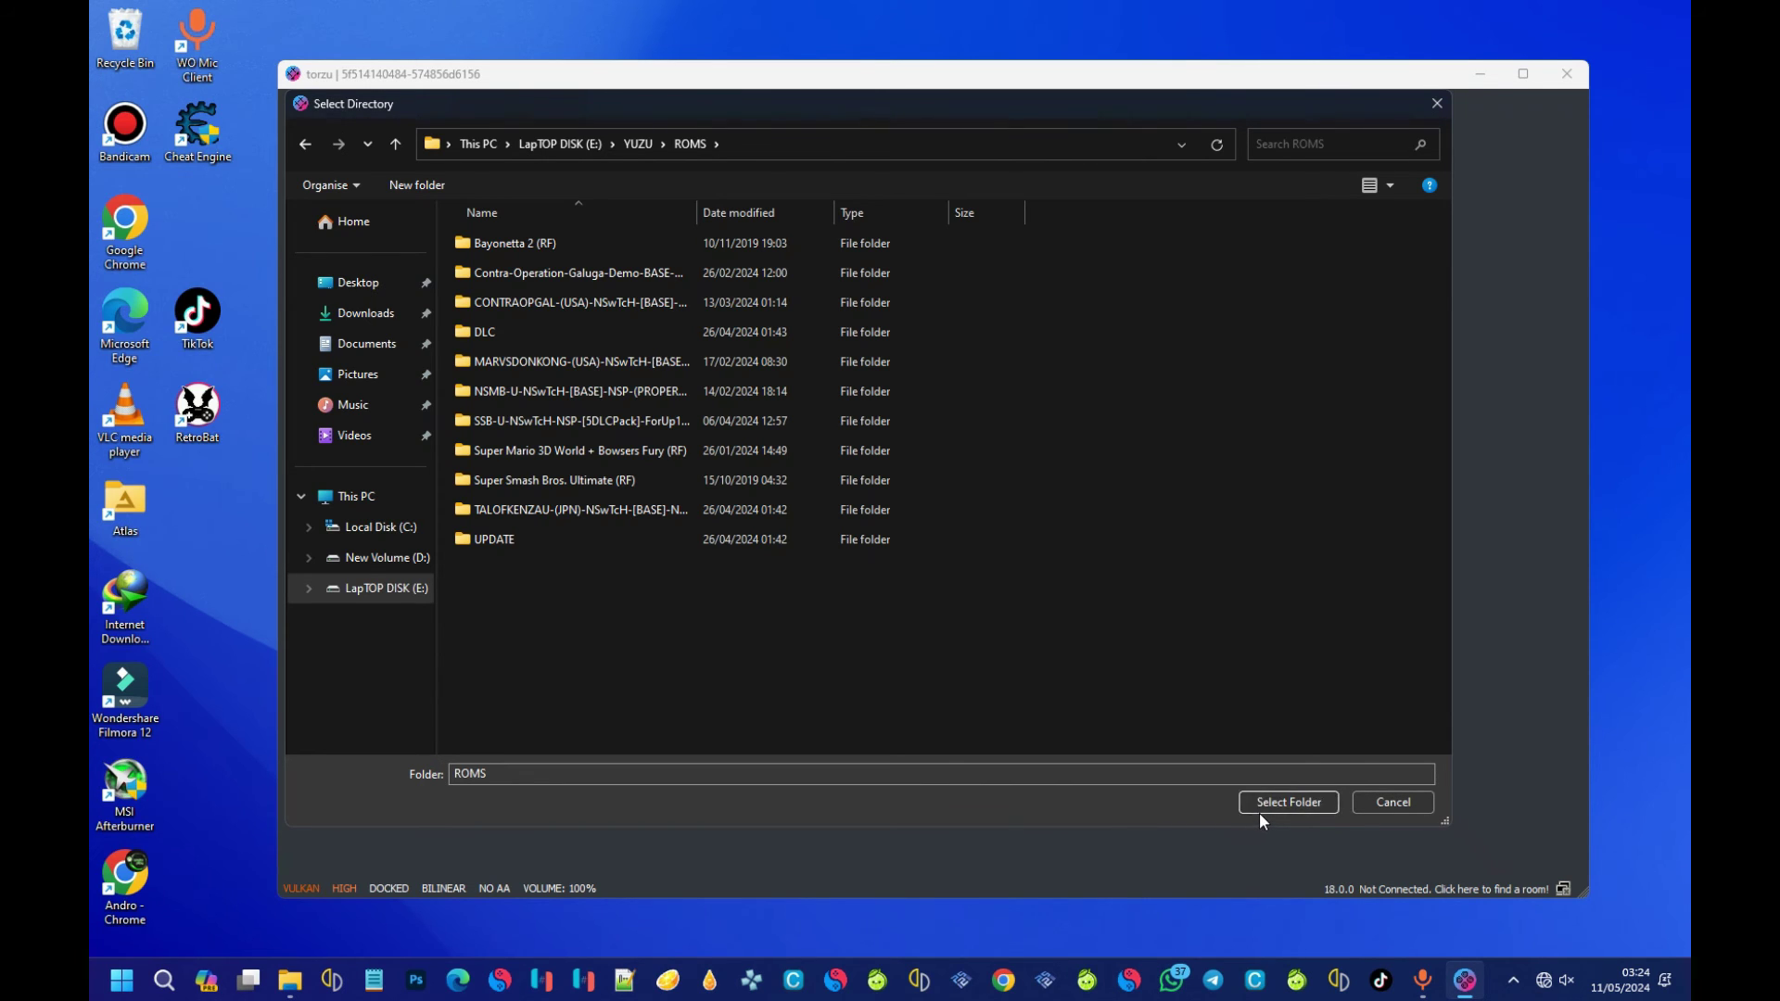
left_click(1284, 799)
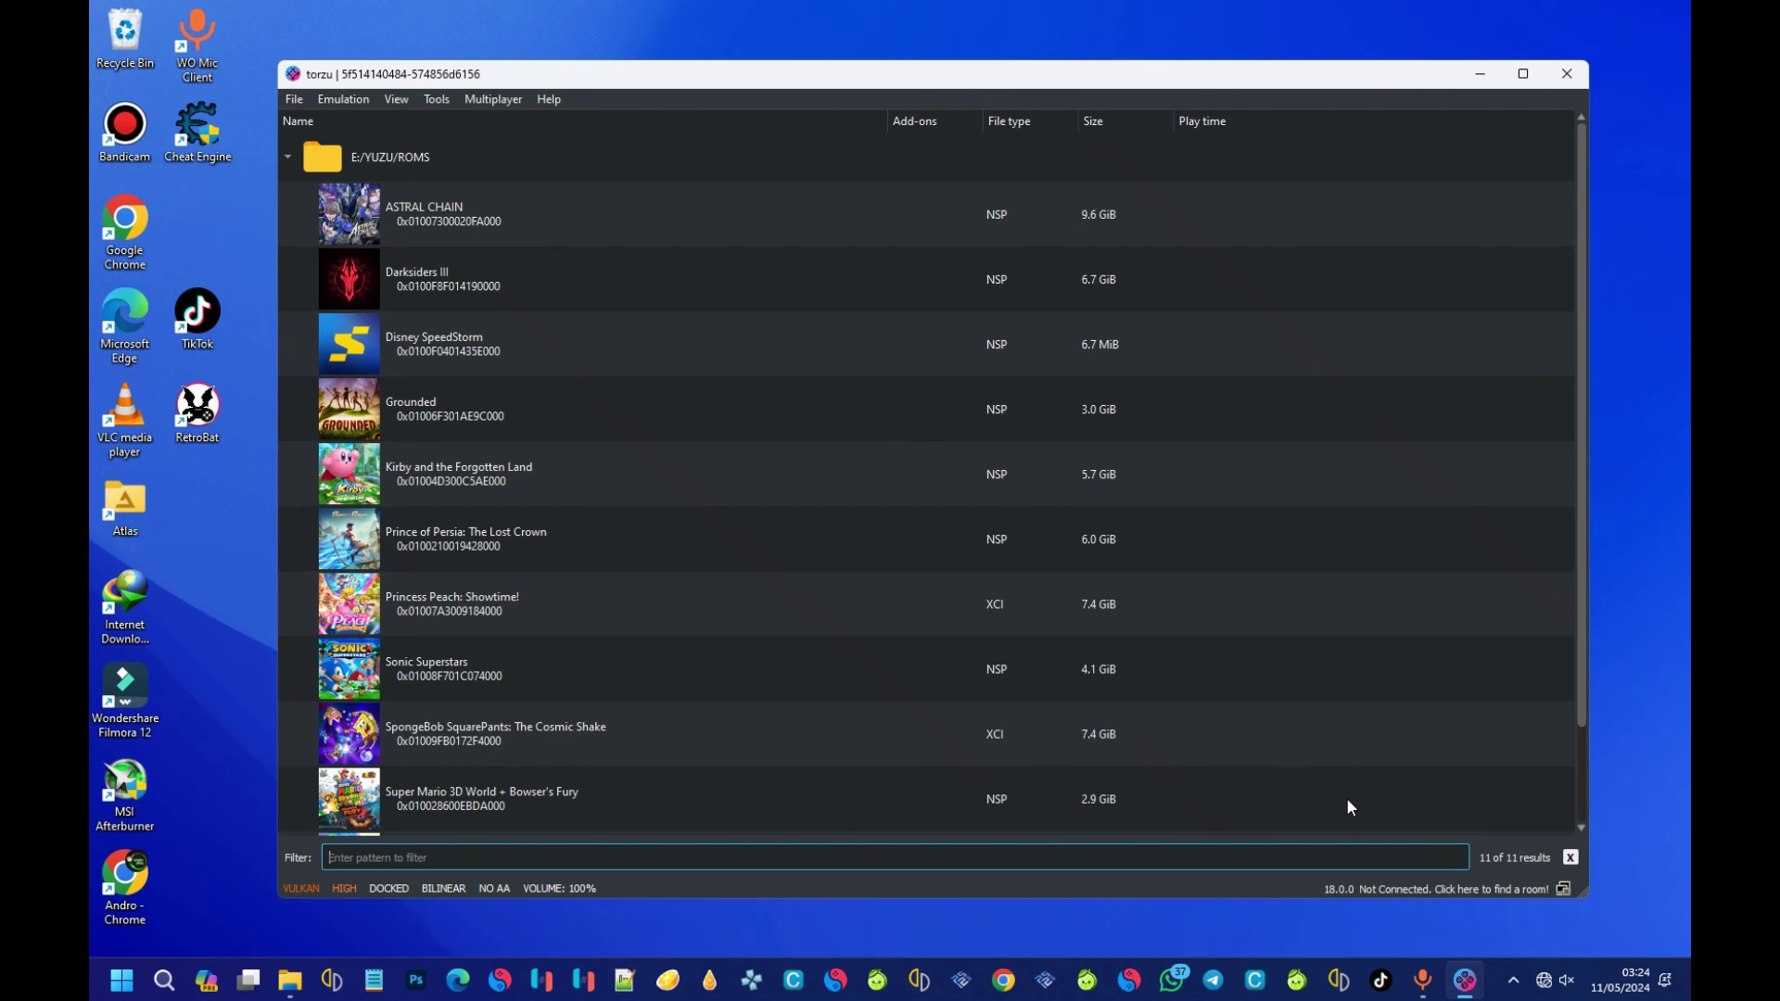
Examine the games listed under the E:/YUZU/ROMS directory from first to last.
scroll(872, 575, "down", 2)
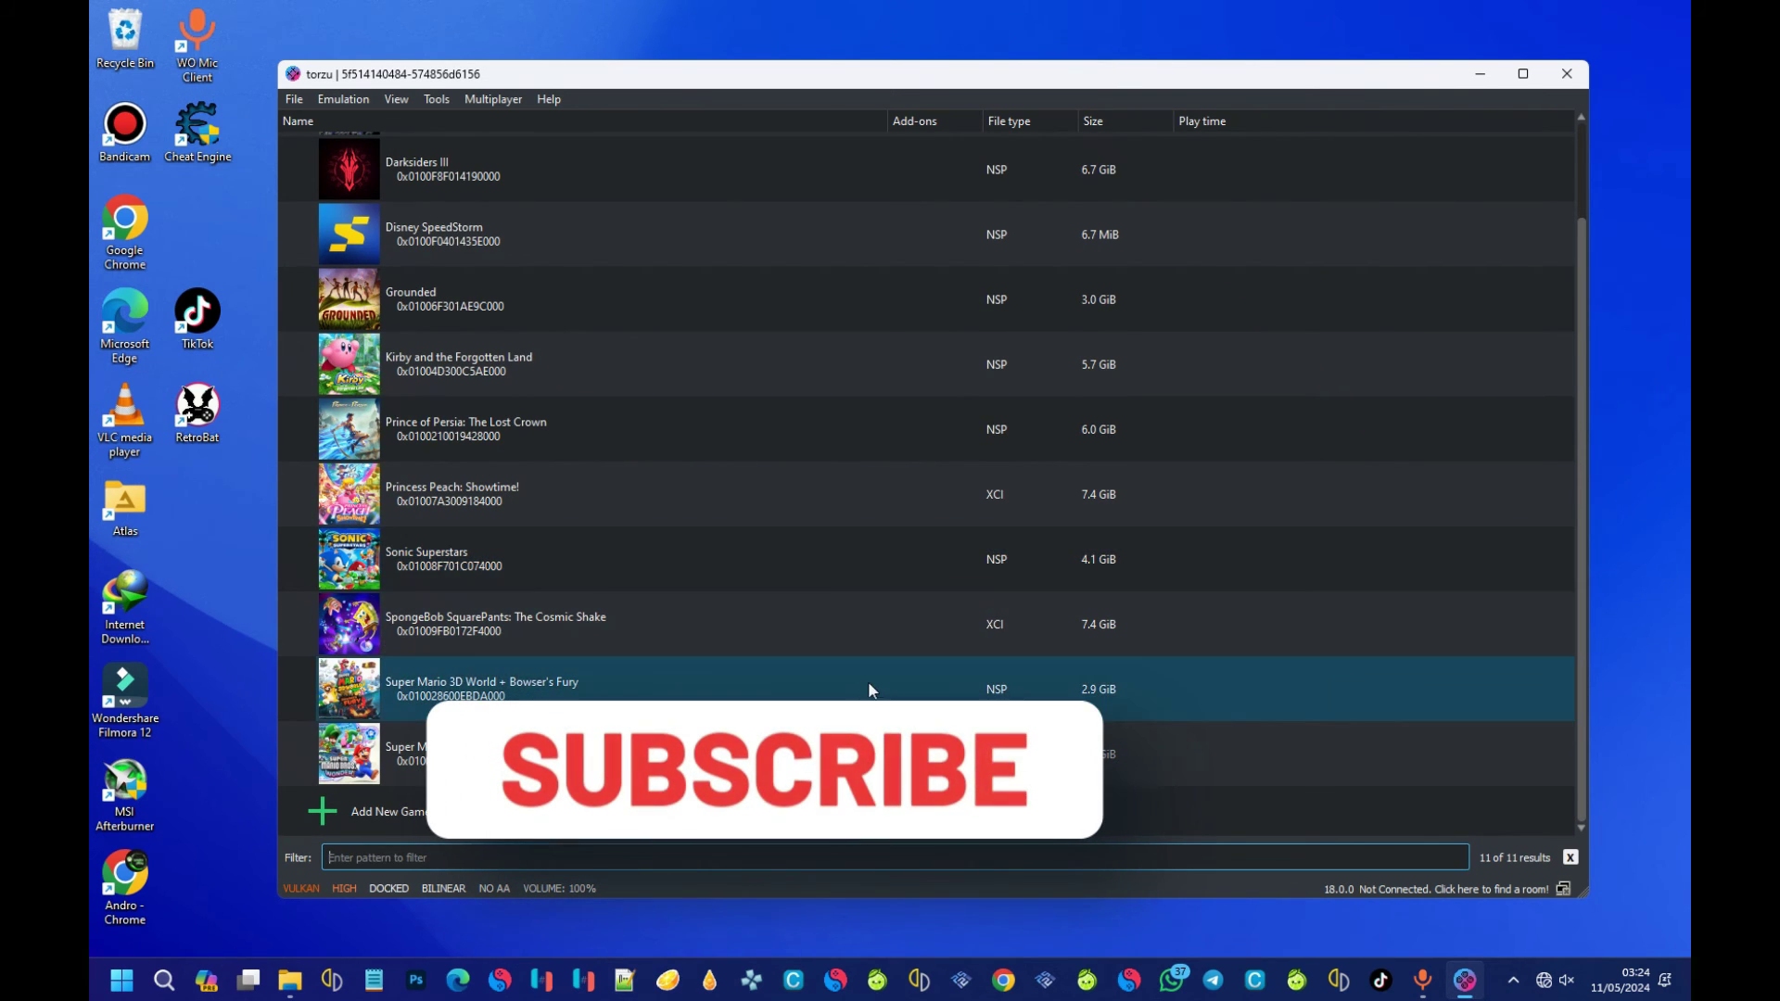
scroll(786, 547, "up", 2)
scroll(723, 611, "down", 2)
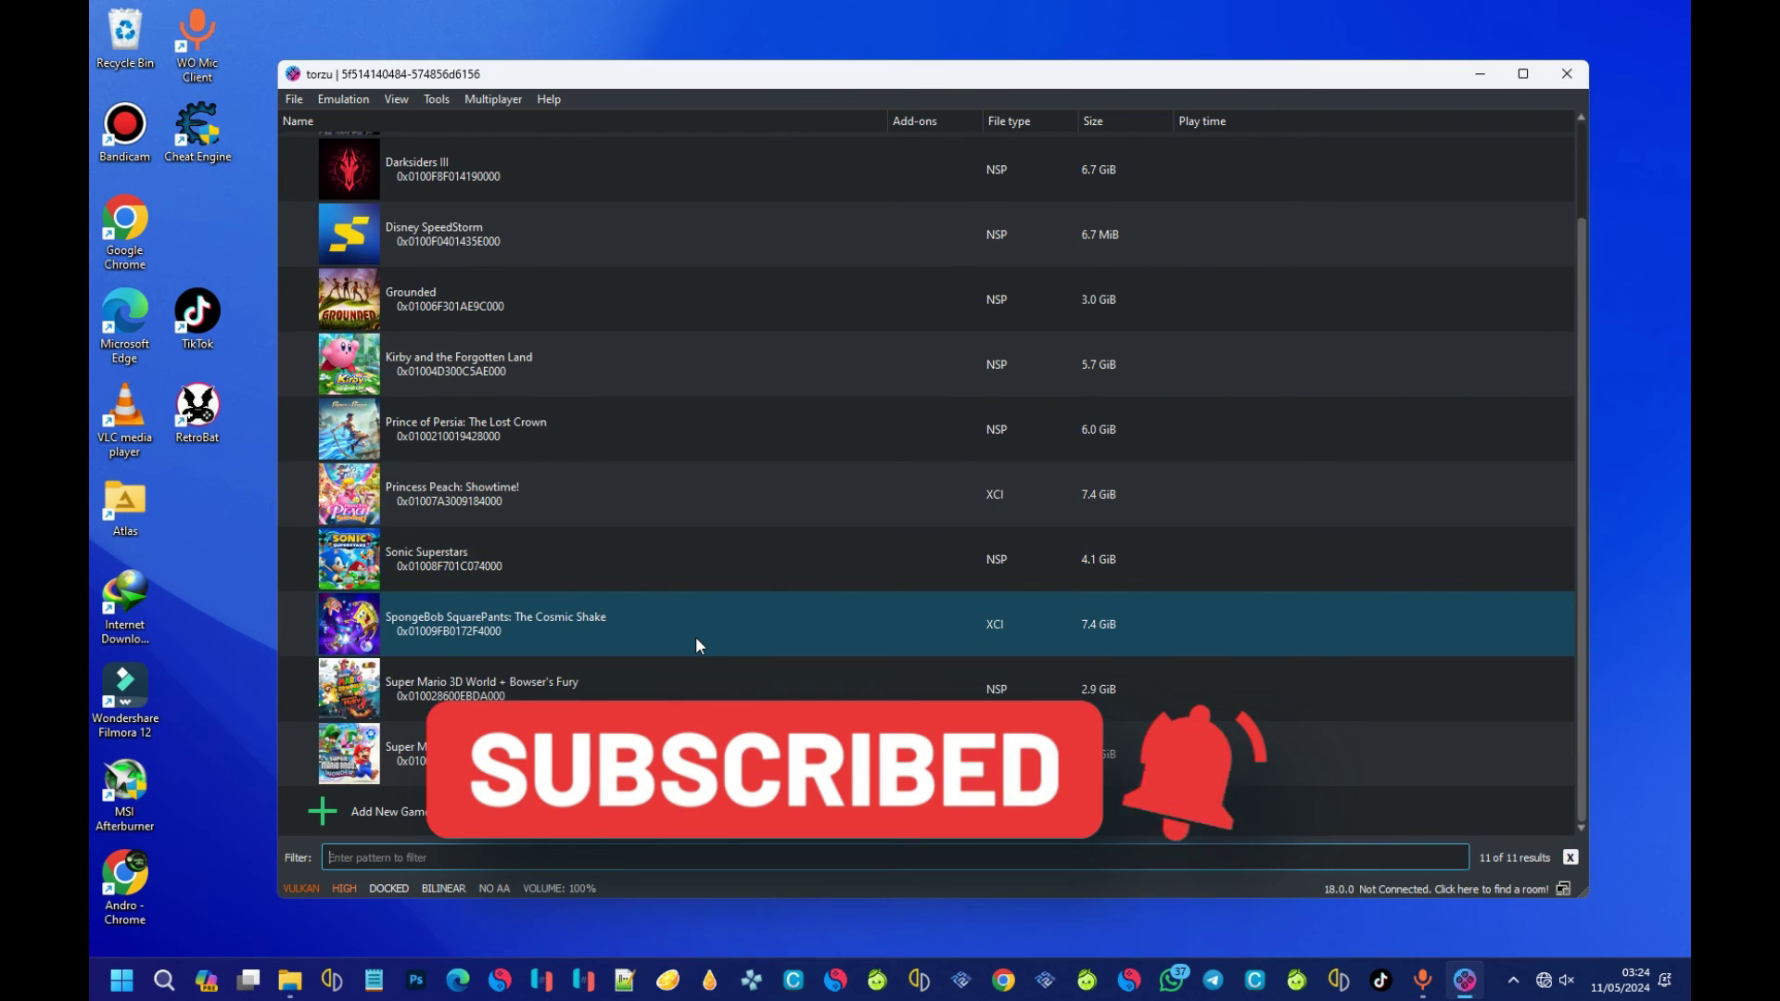
scroll(653, 569, "up", 2)
scroll(647, 569, "down", 2)
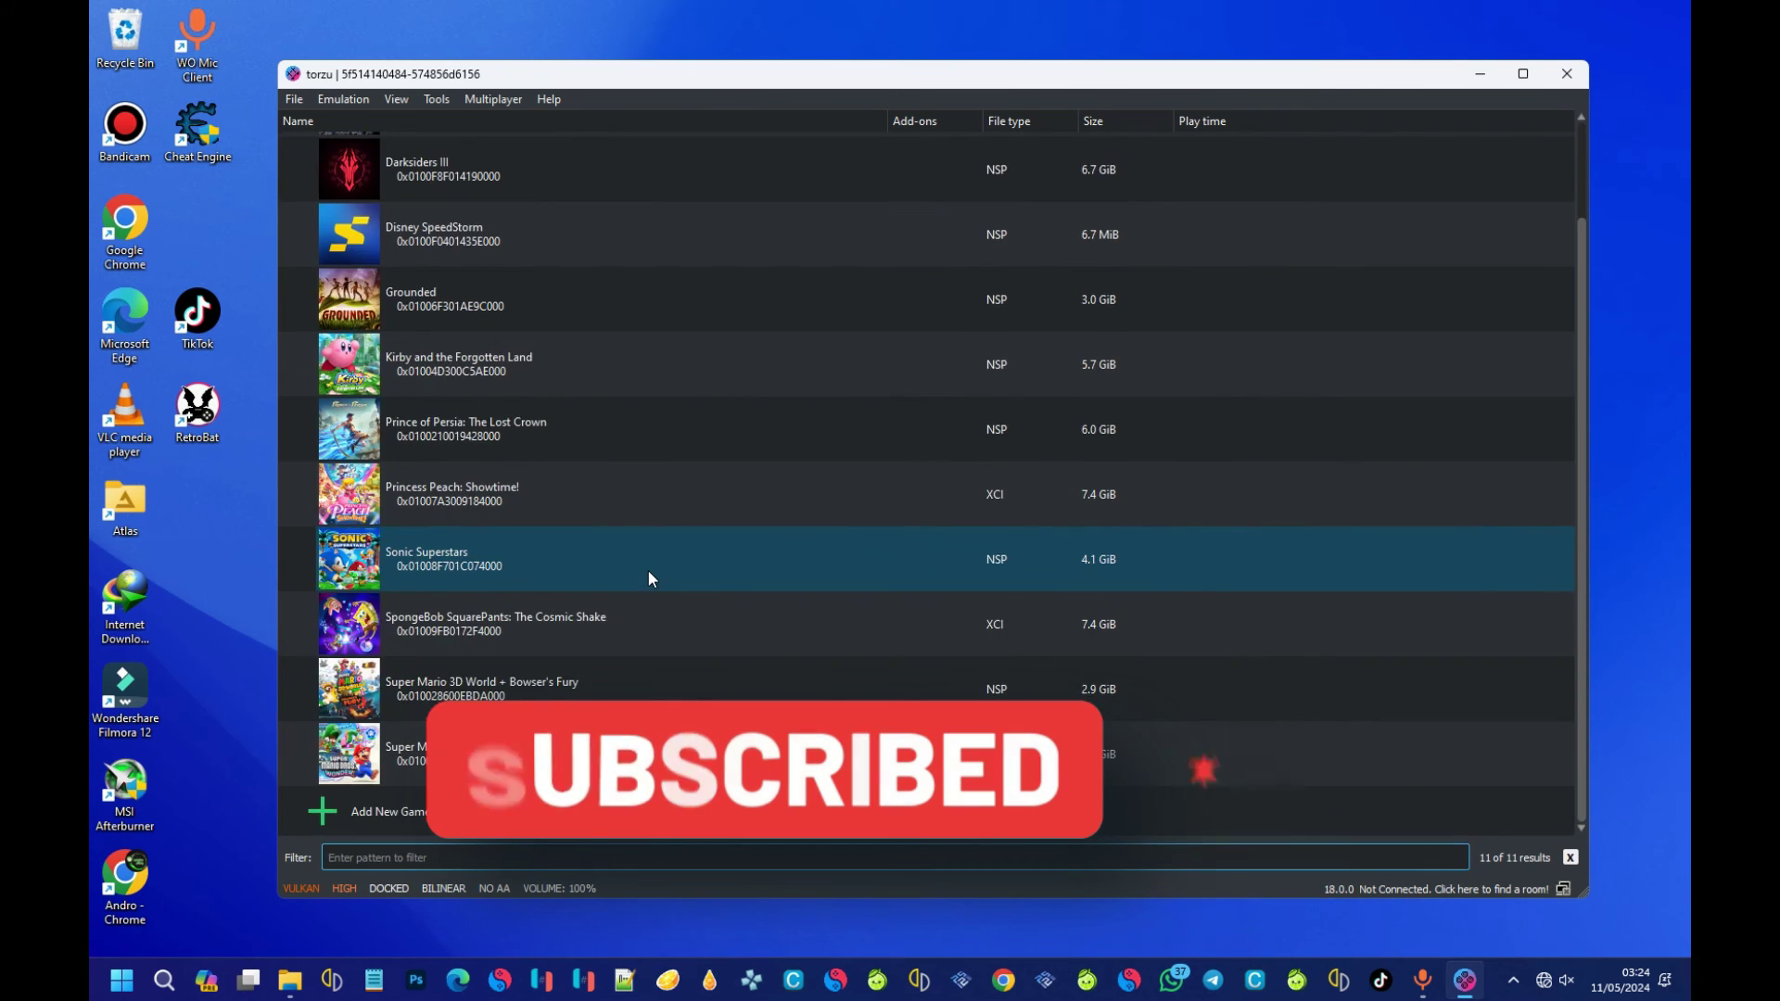
scroll(644, 569, "up", 2)
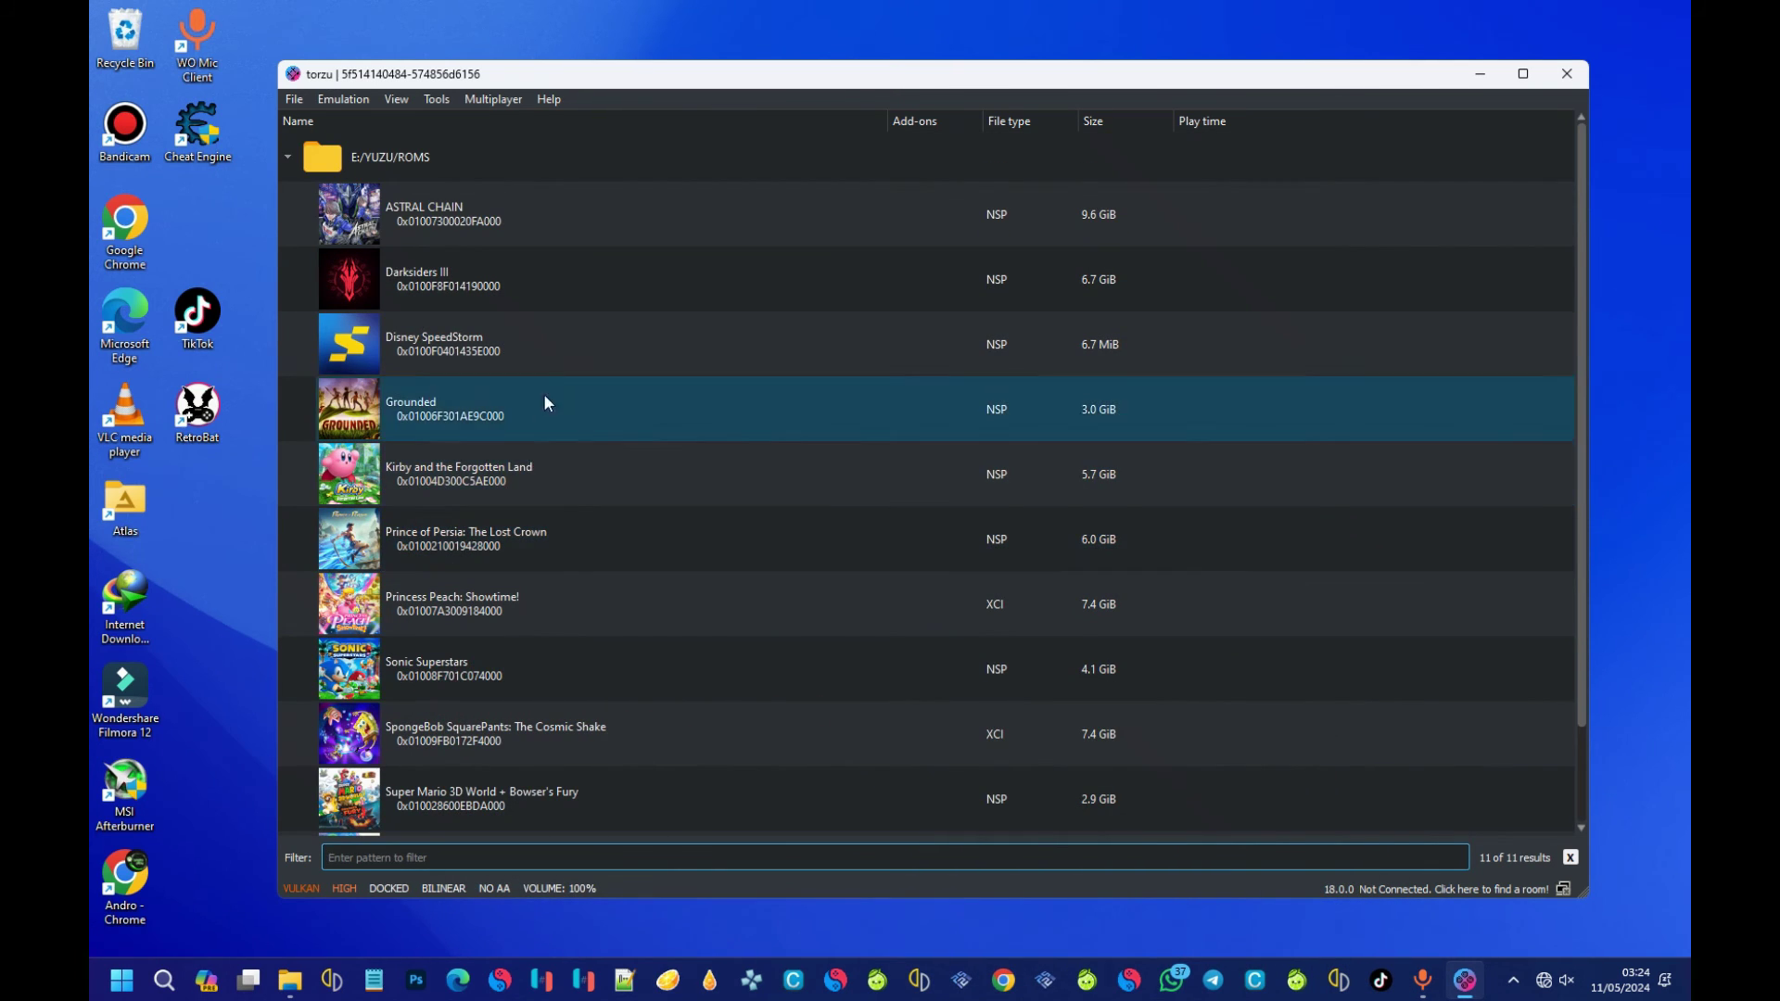
scroll(591, 750, "down", 2)
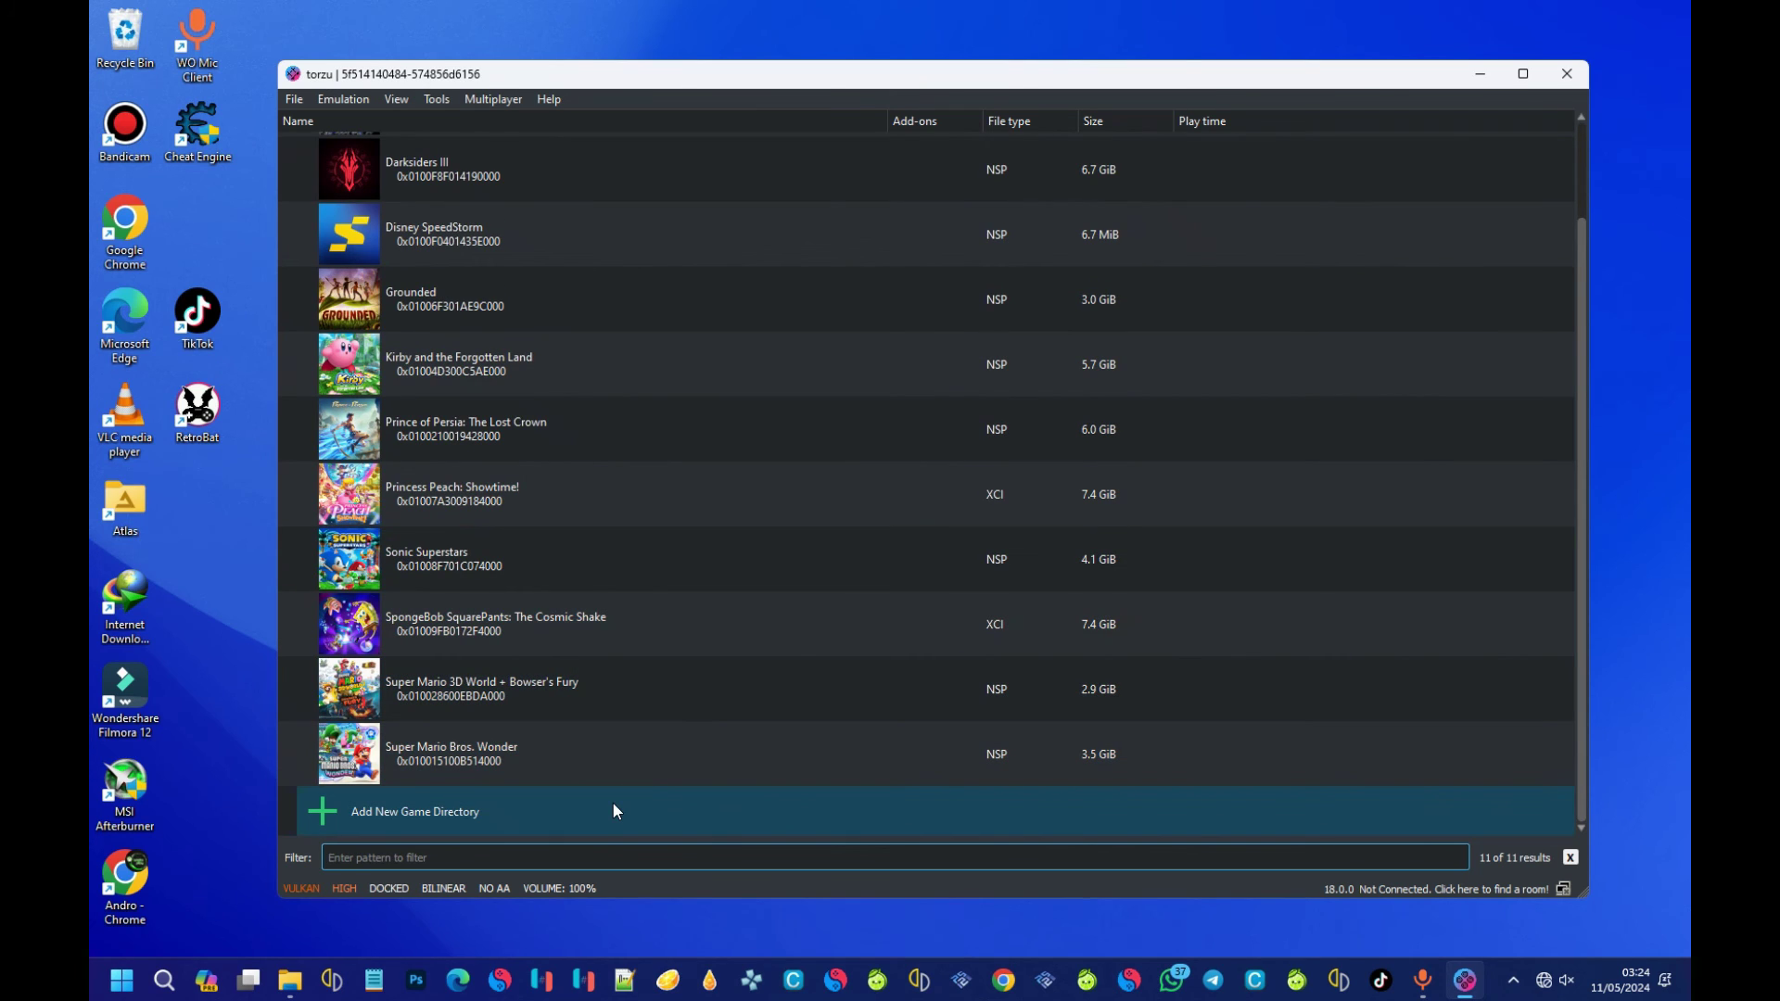
scroll(695, 679, "up", 2)
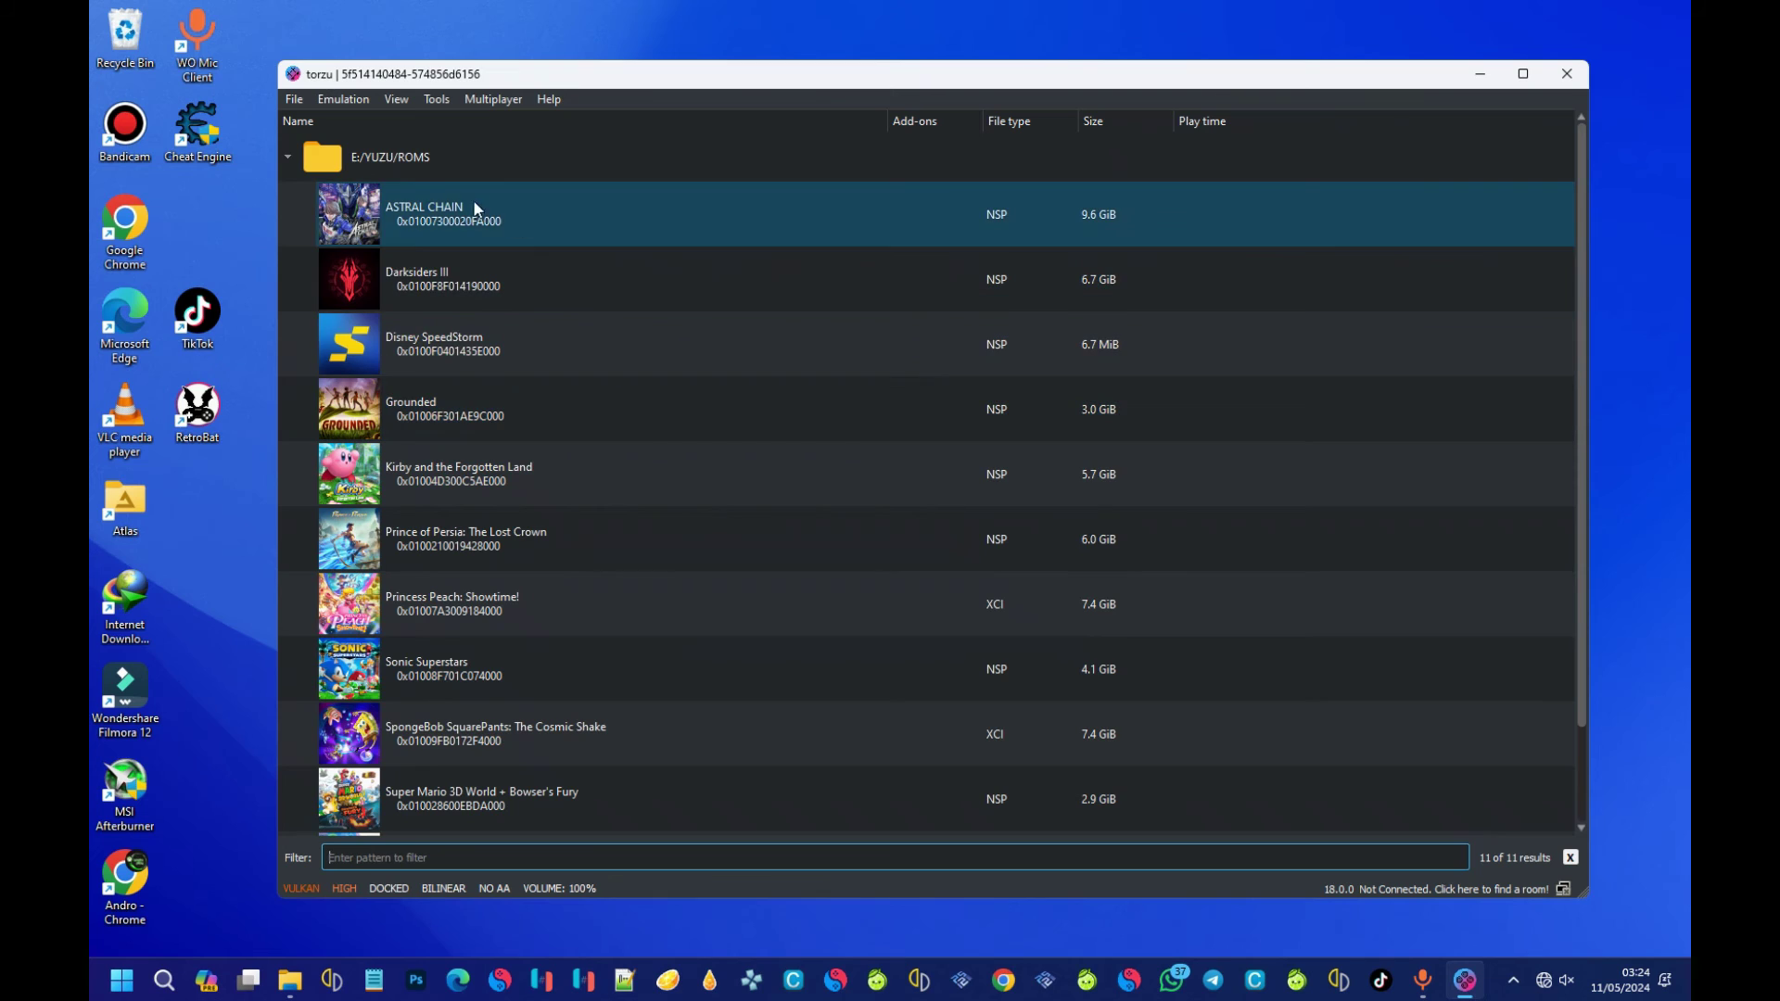
Enable subfolder scanning for the E:/YUZU/ROMS directory and review the refreshed game list.
right_click(393, 161)
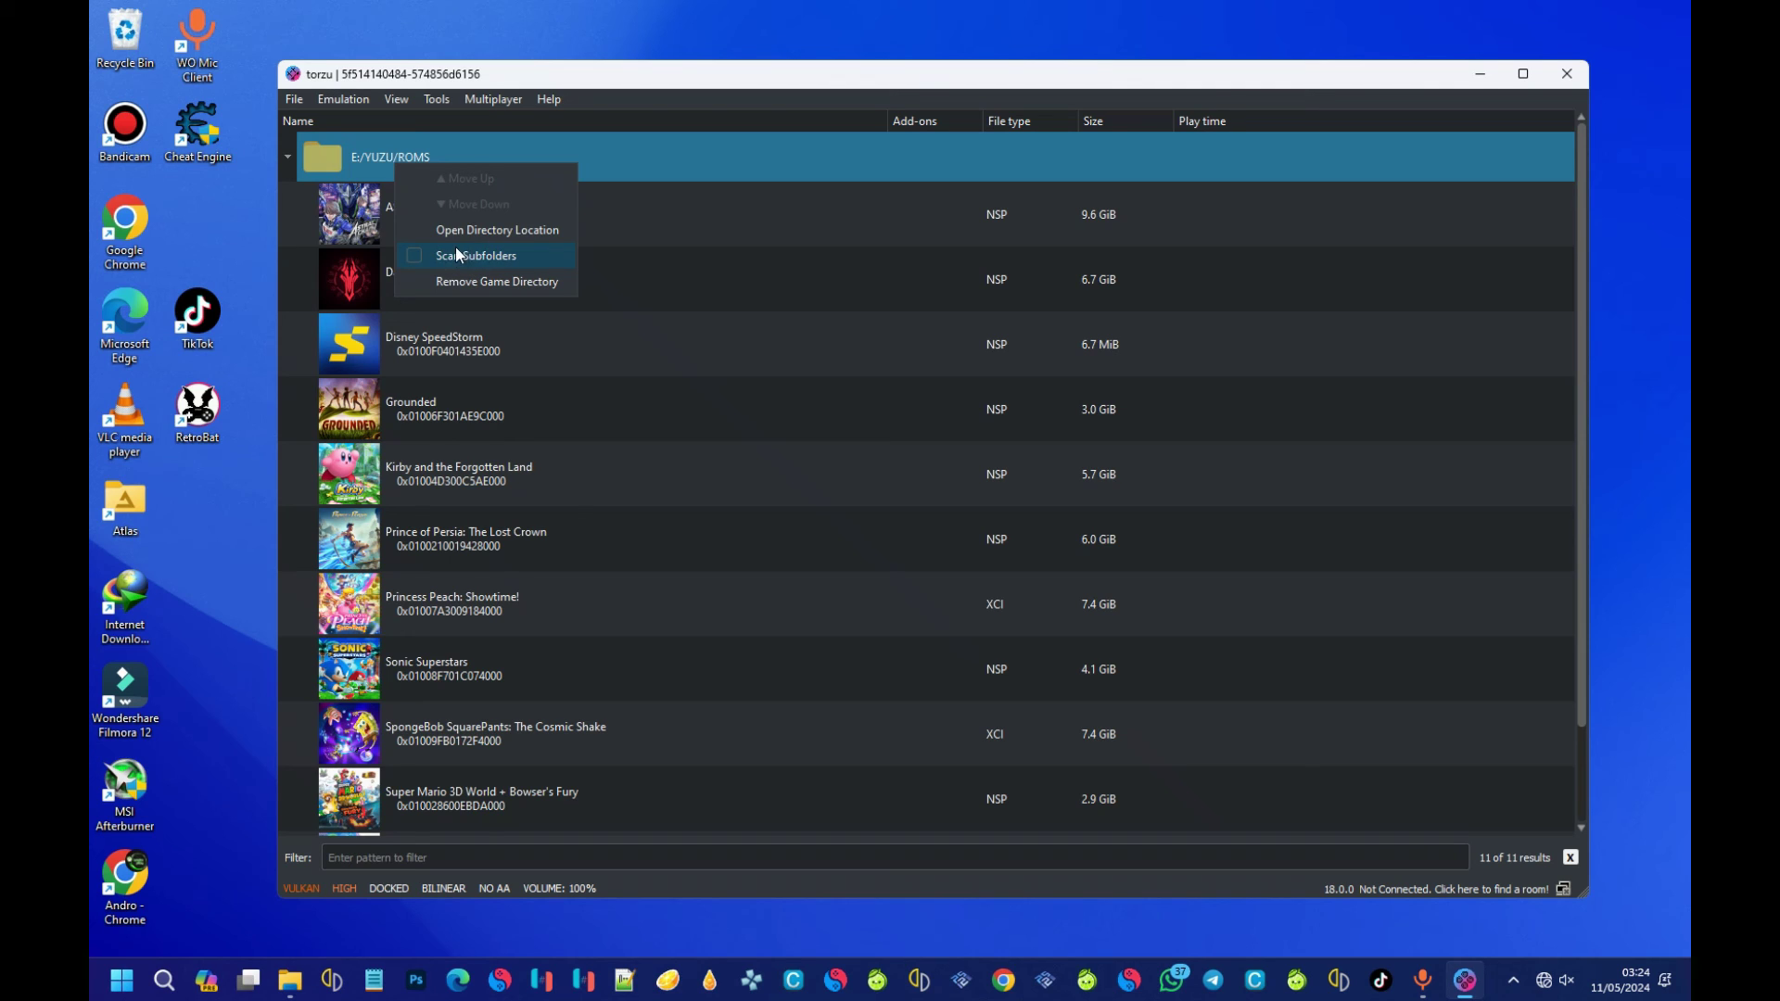
left_click(414, 254)
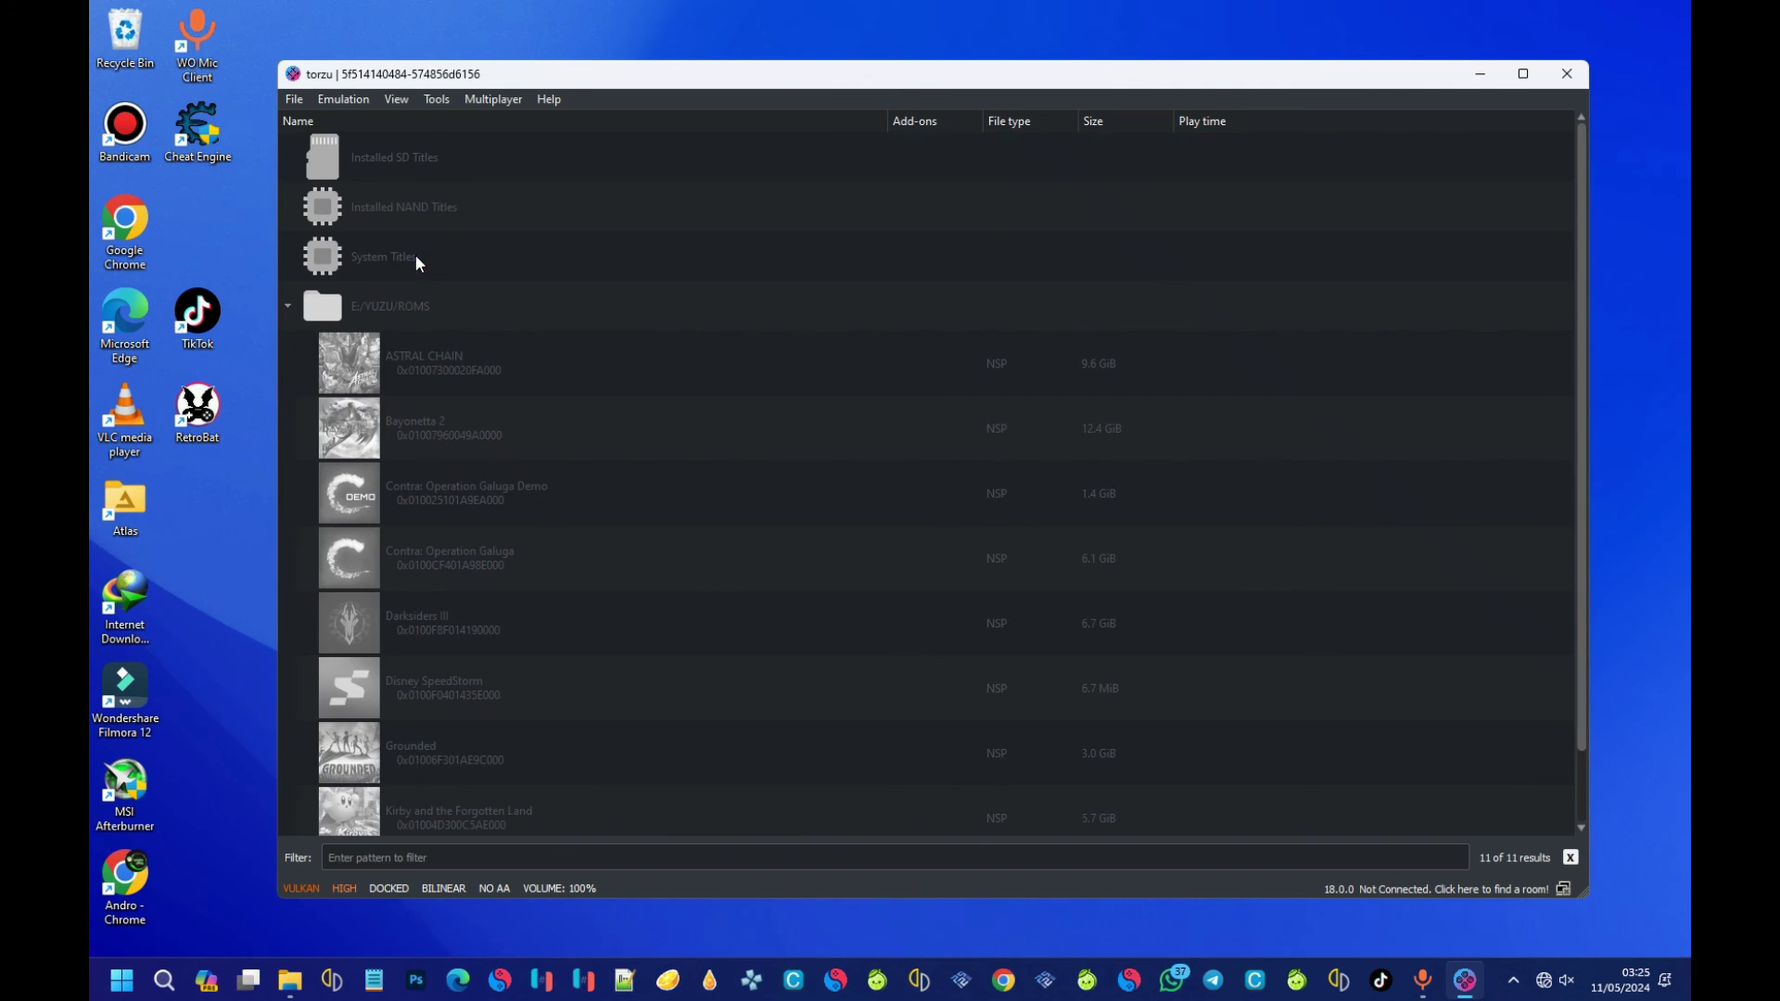
scroll(490, 304, "down", 5)
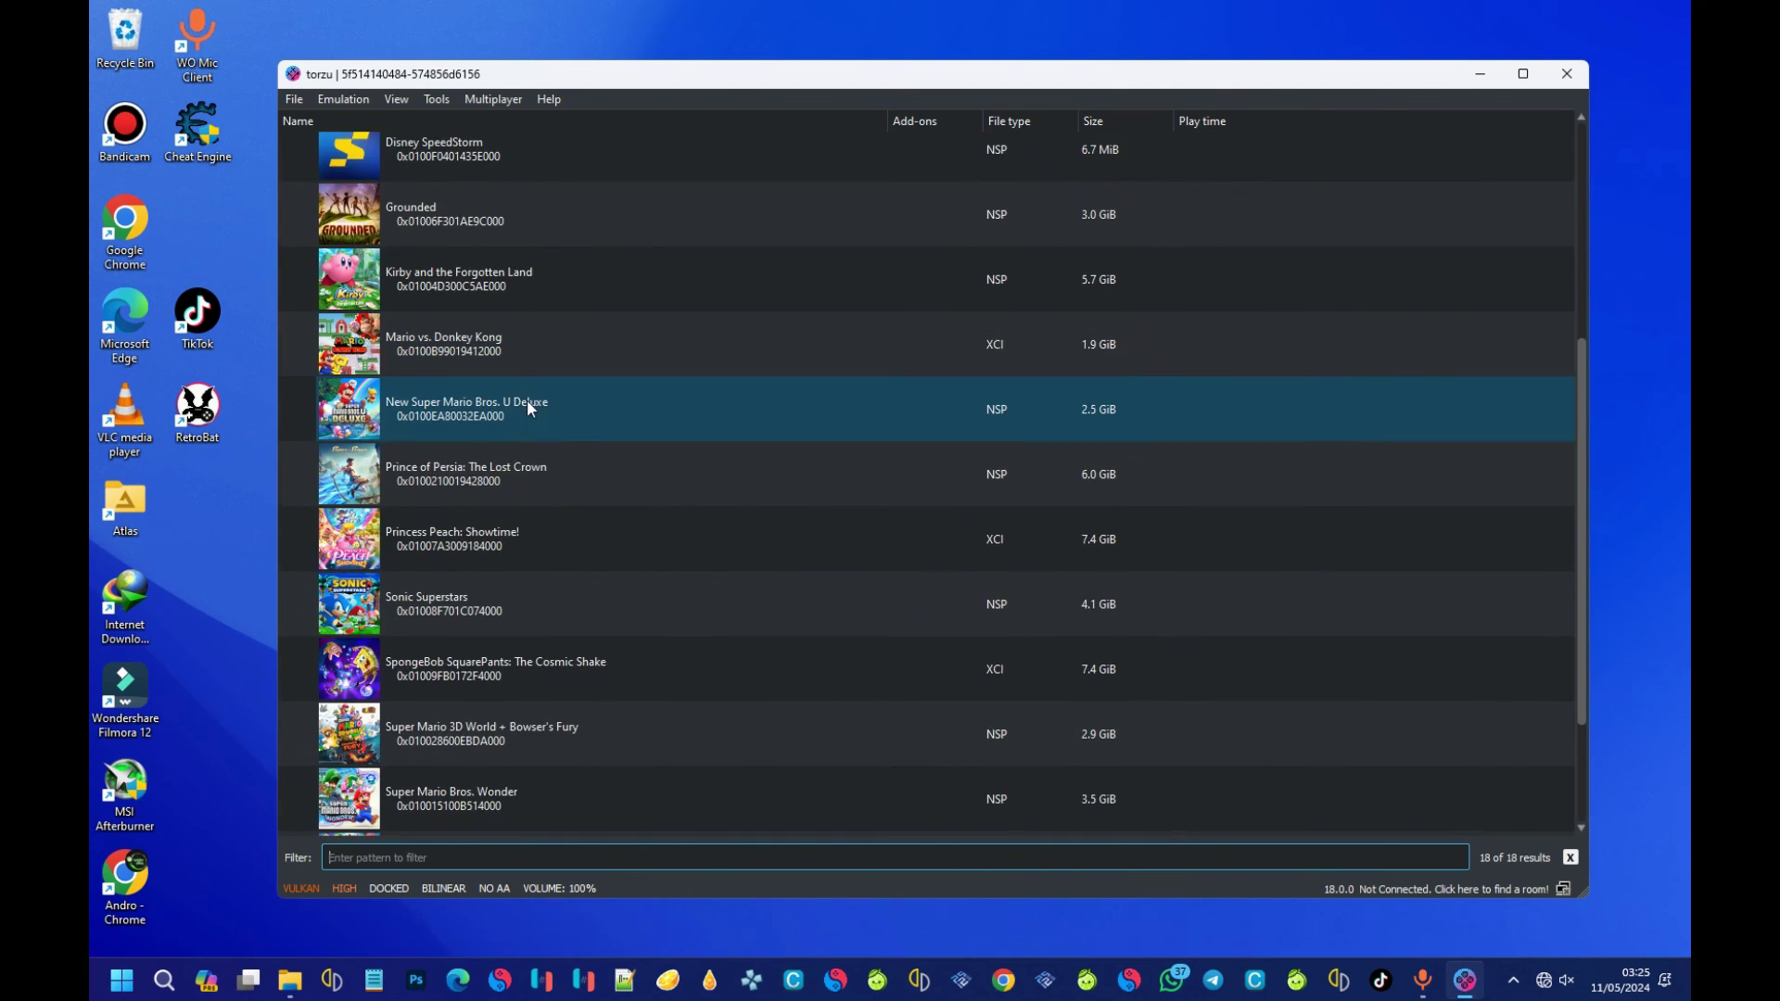
scroll(582, 600, "up", 5)
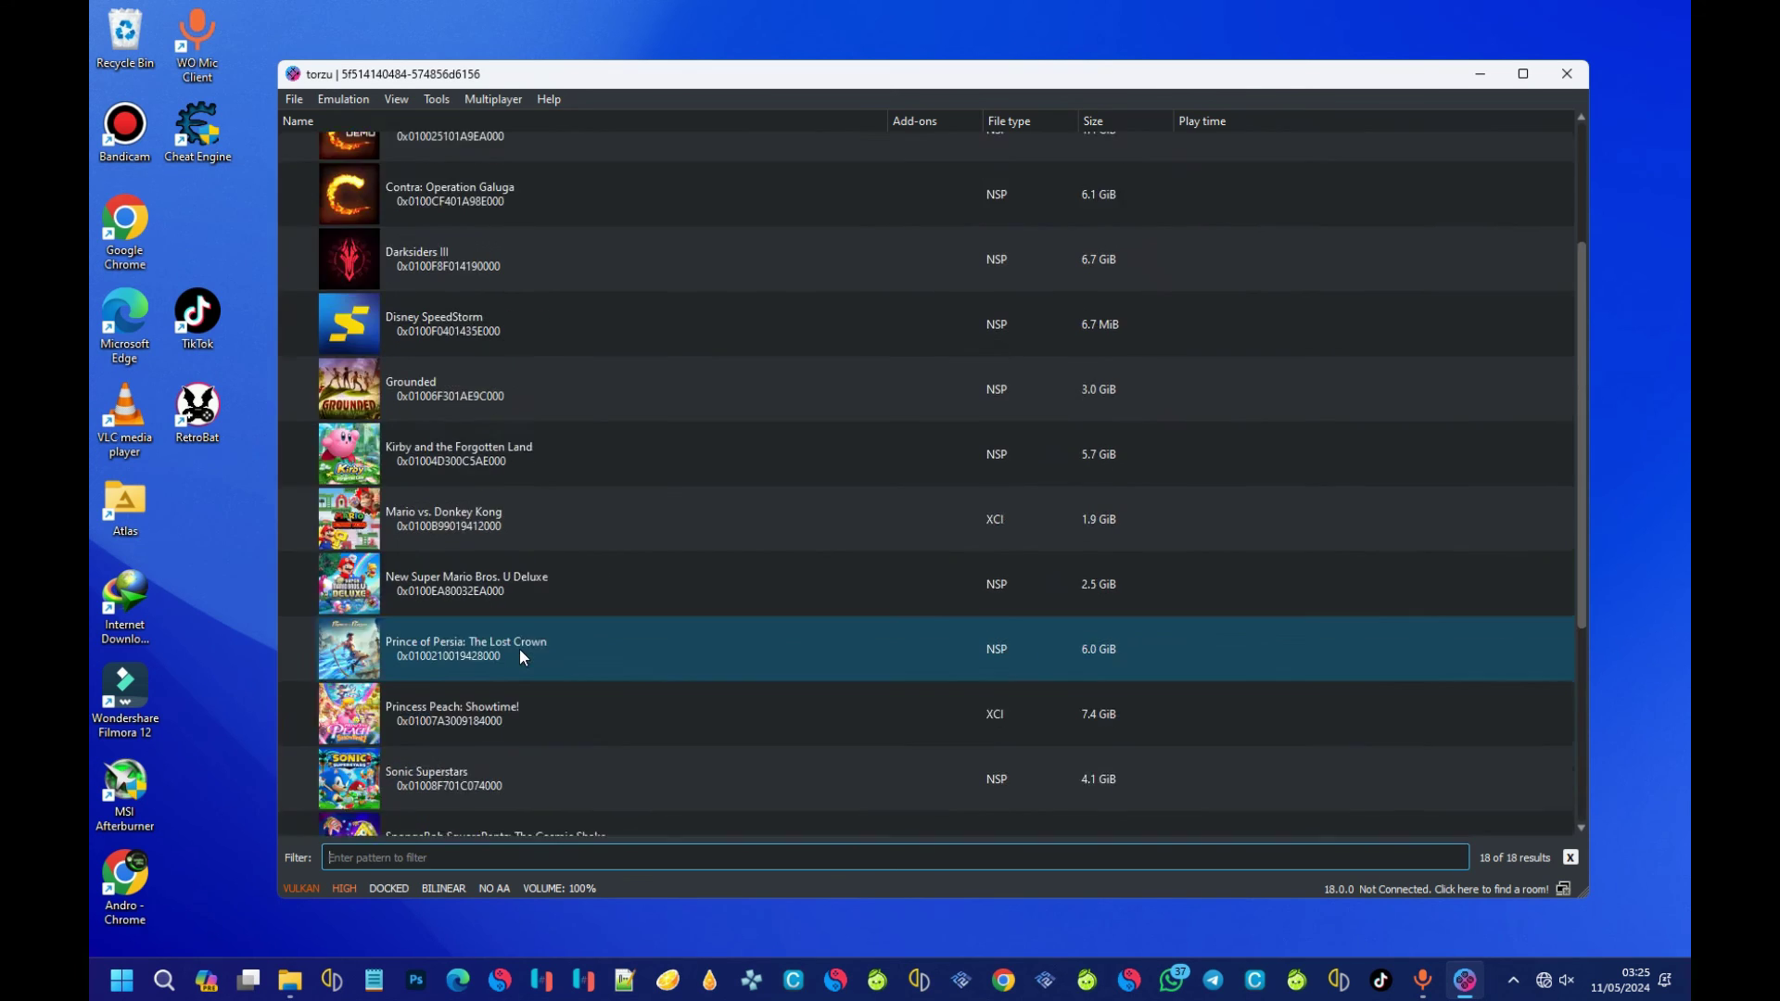
scroll(532, 445, "down", 5)
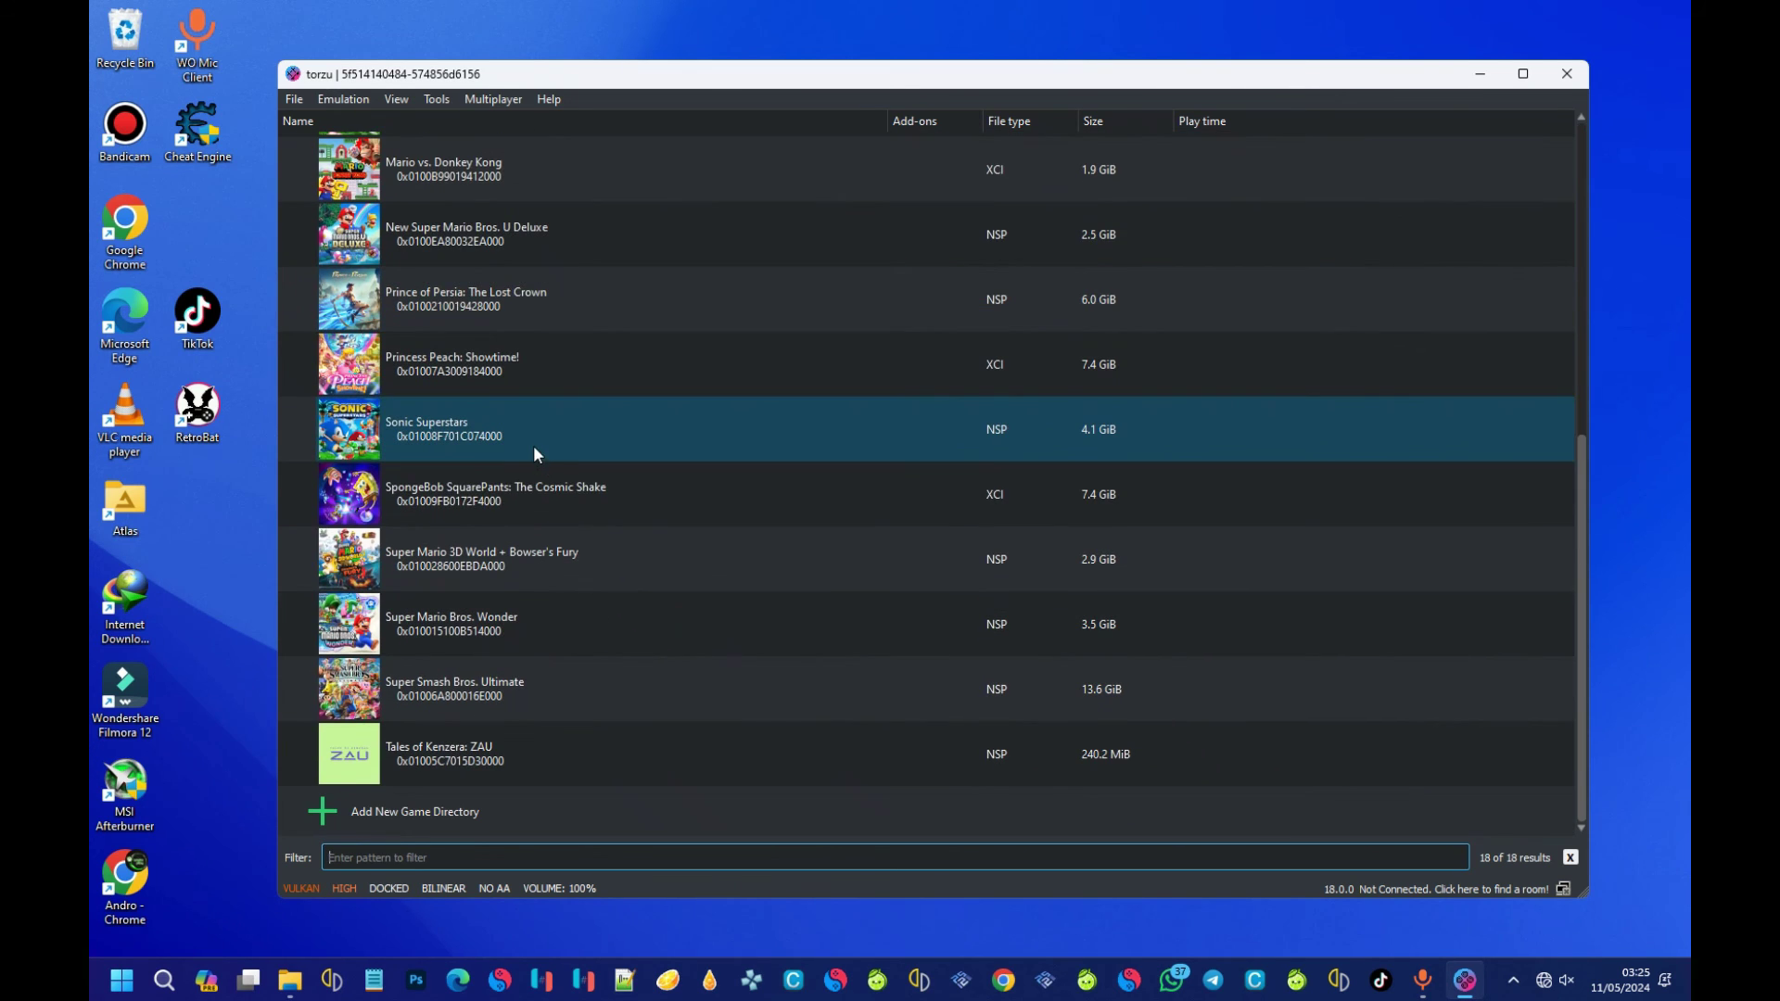
scroll(577, 603, "up", 5)
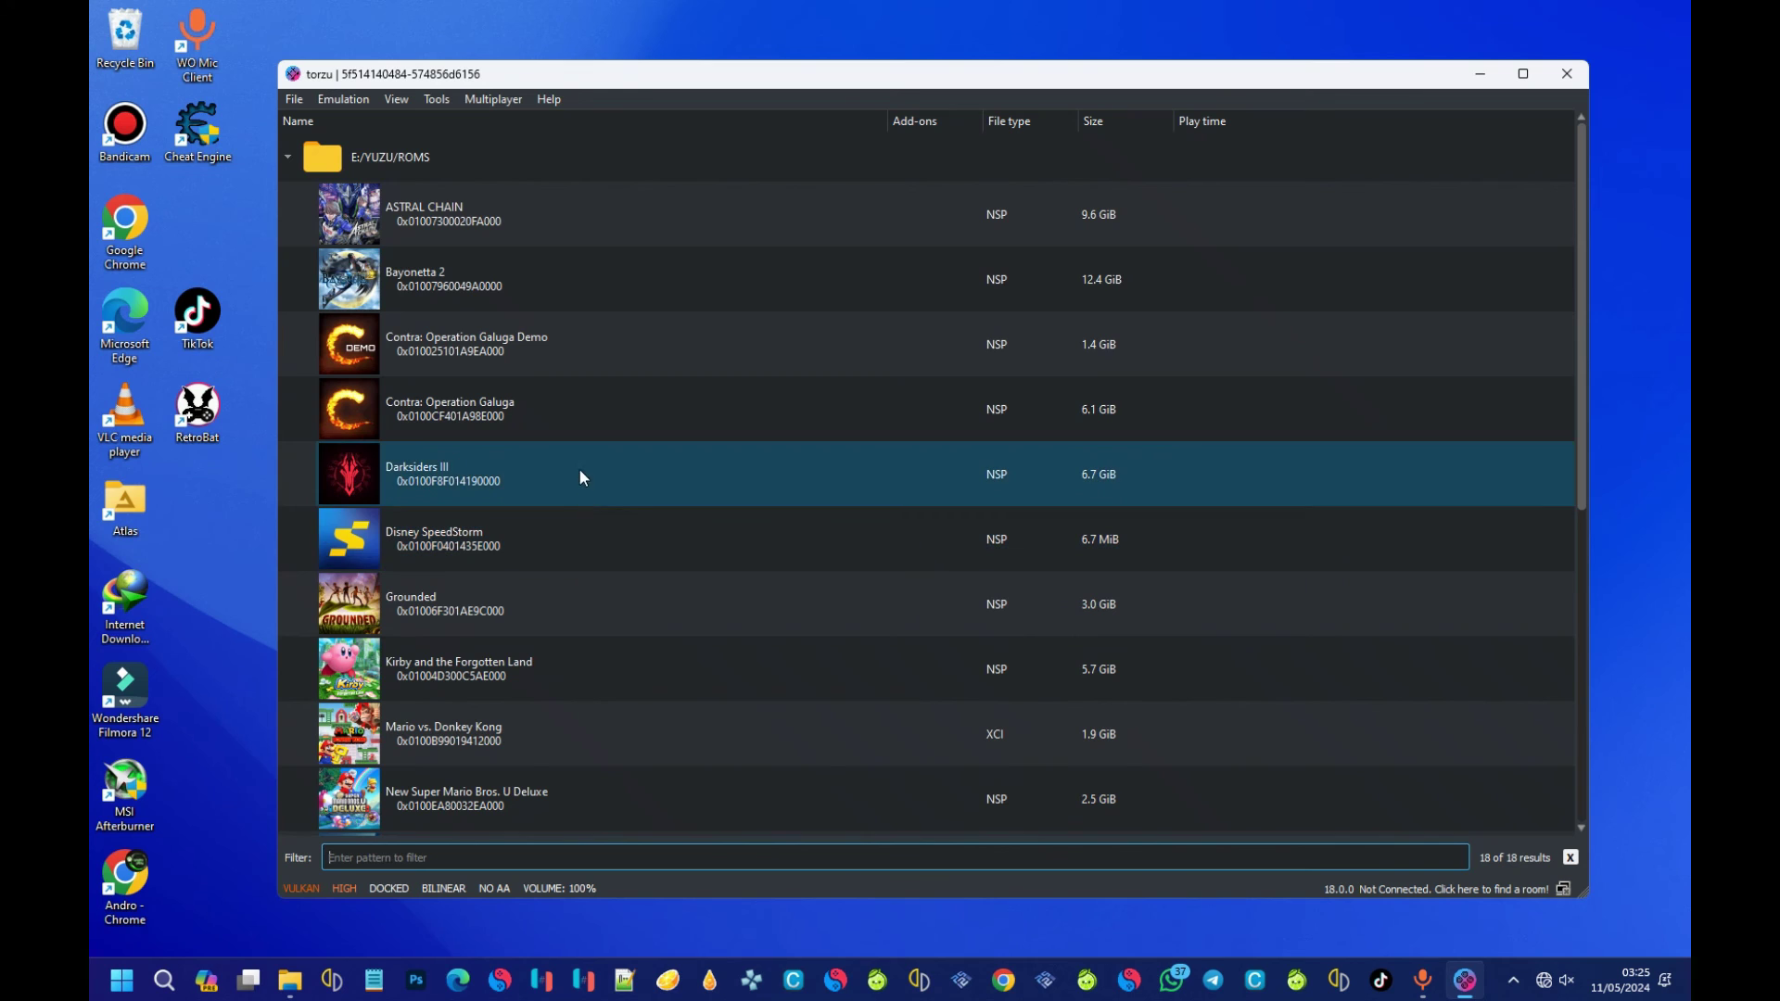
scroll(575, 445, "down", 5)
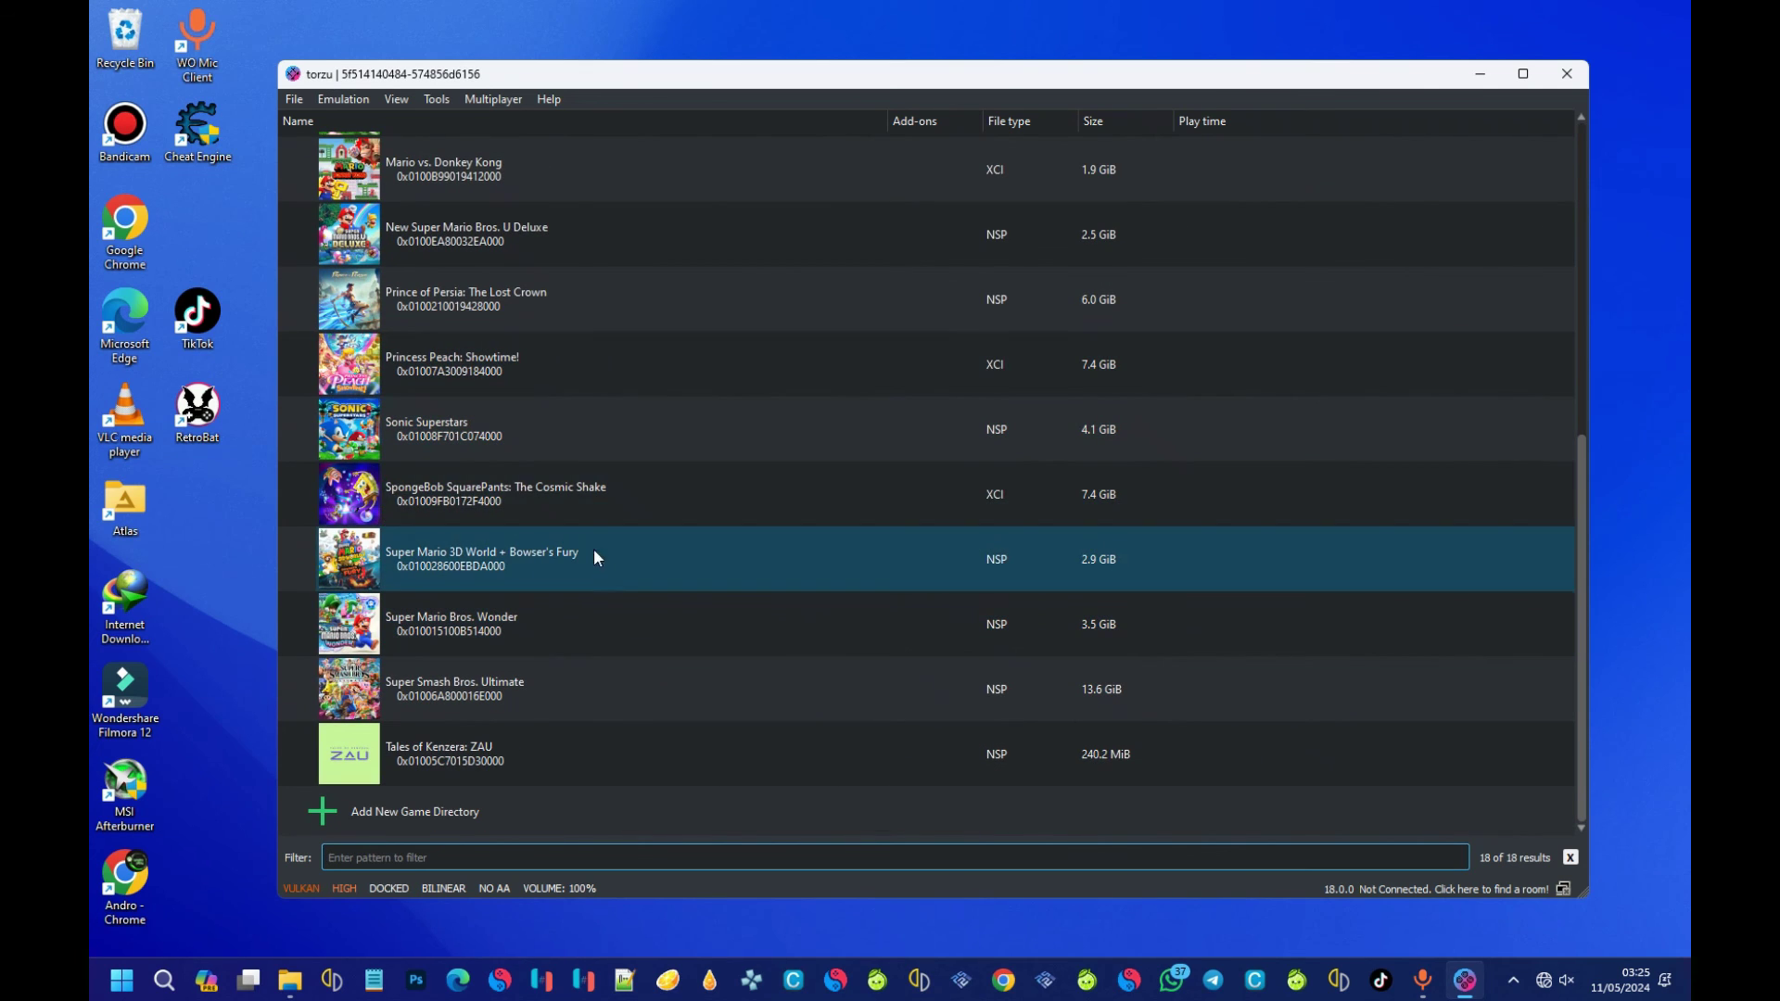
scroll(567, 559, "up", 5)
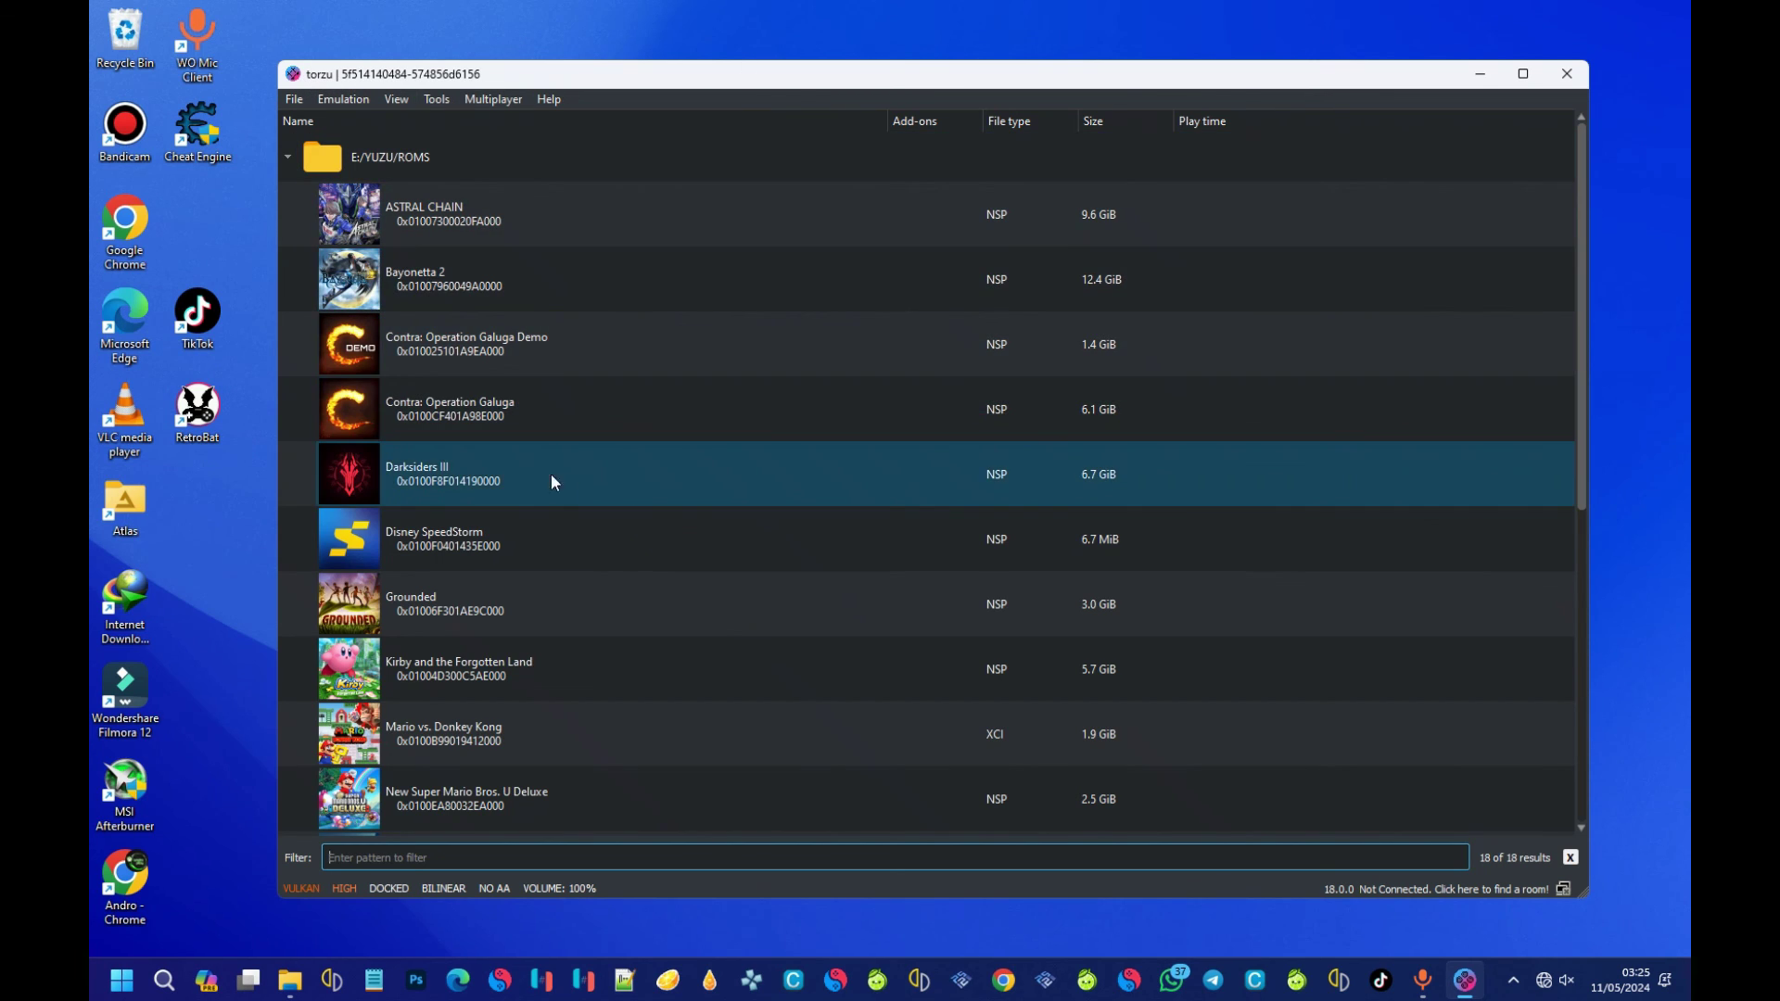
scroll(556, 475, "down", 5)
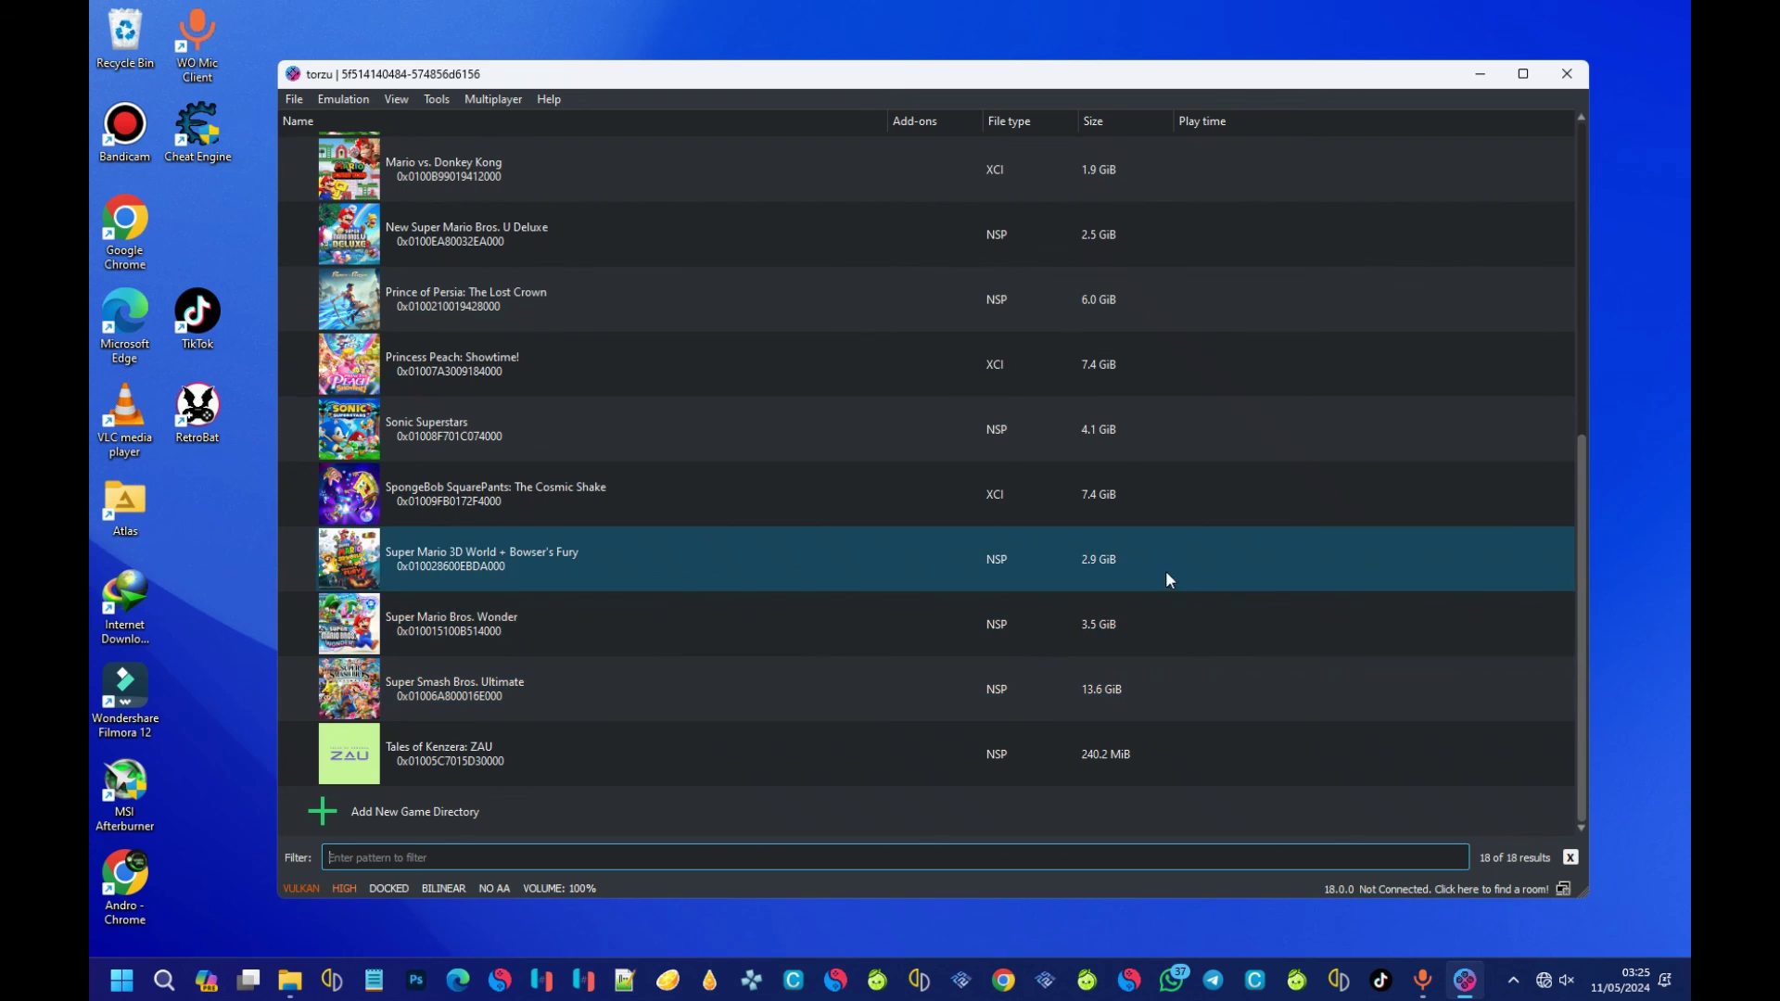
Enlarge the torzu window slightly, move it up on the desktop and look through the game list.
left_click_drag(1586, 897, 1602, 913)
left_click_drag(1146, 80, 1153, 59)
left_click(1515, 57)
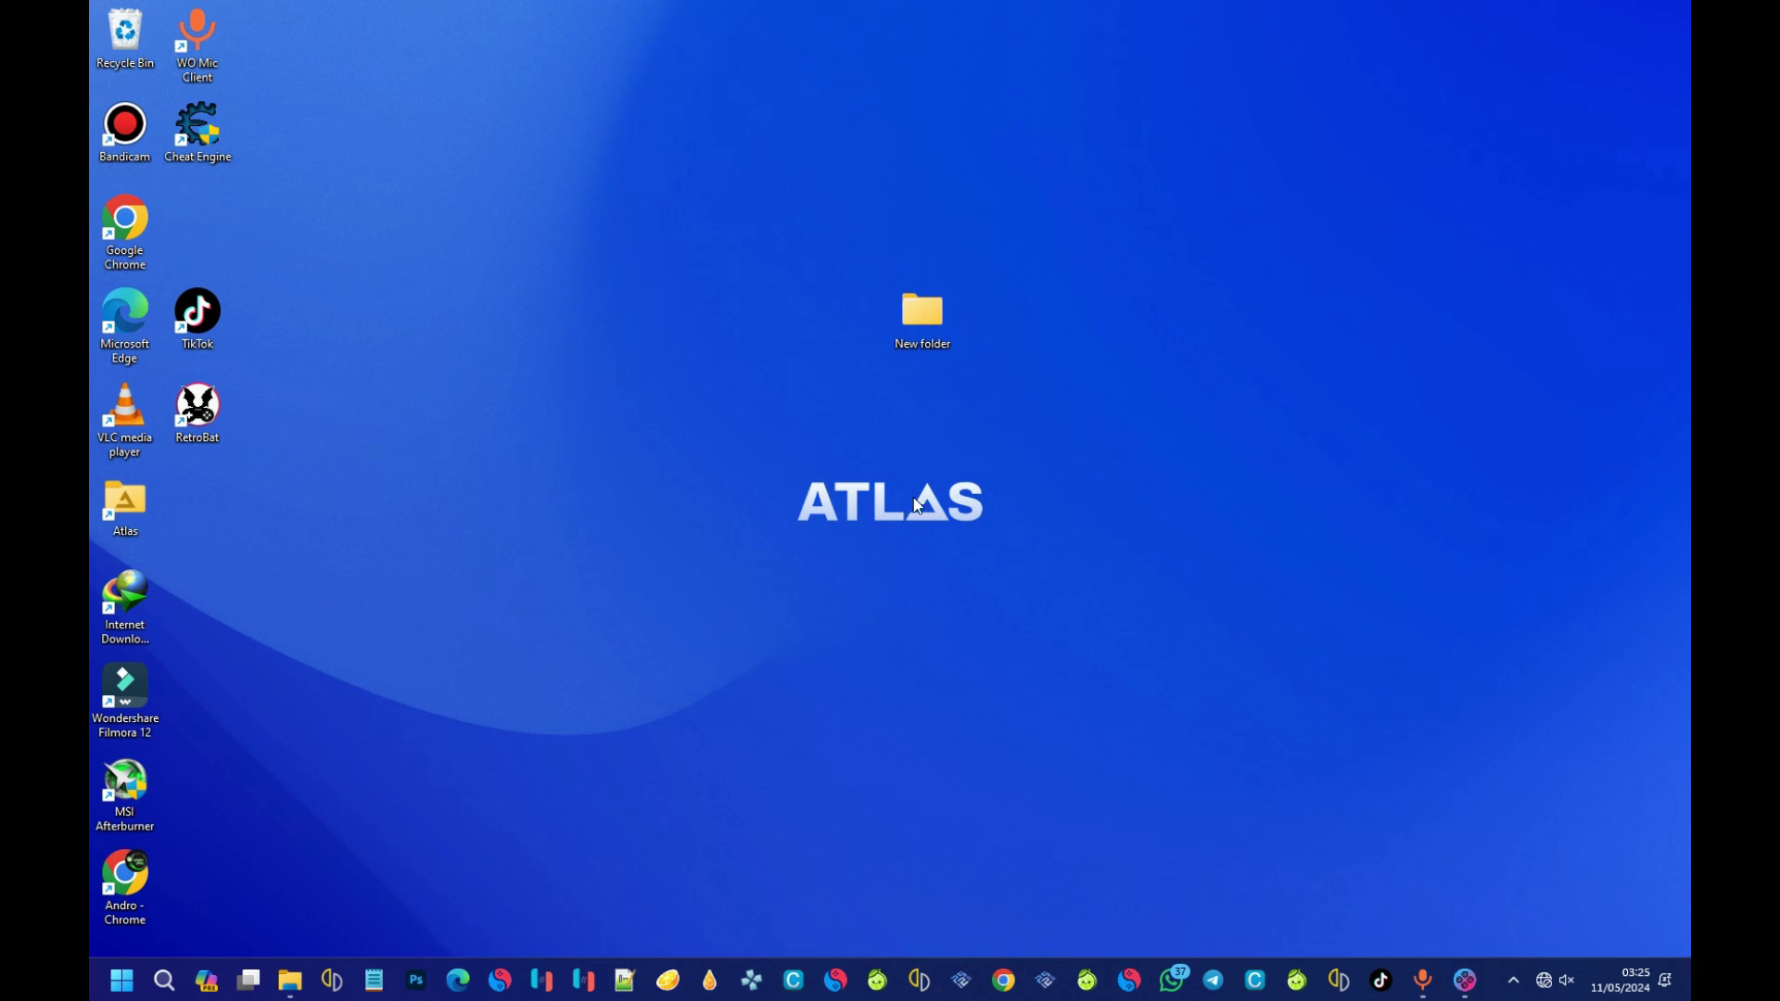
left_click(1461, 980)
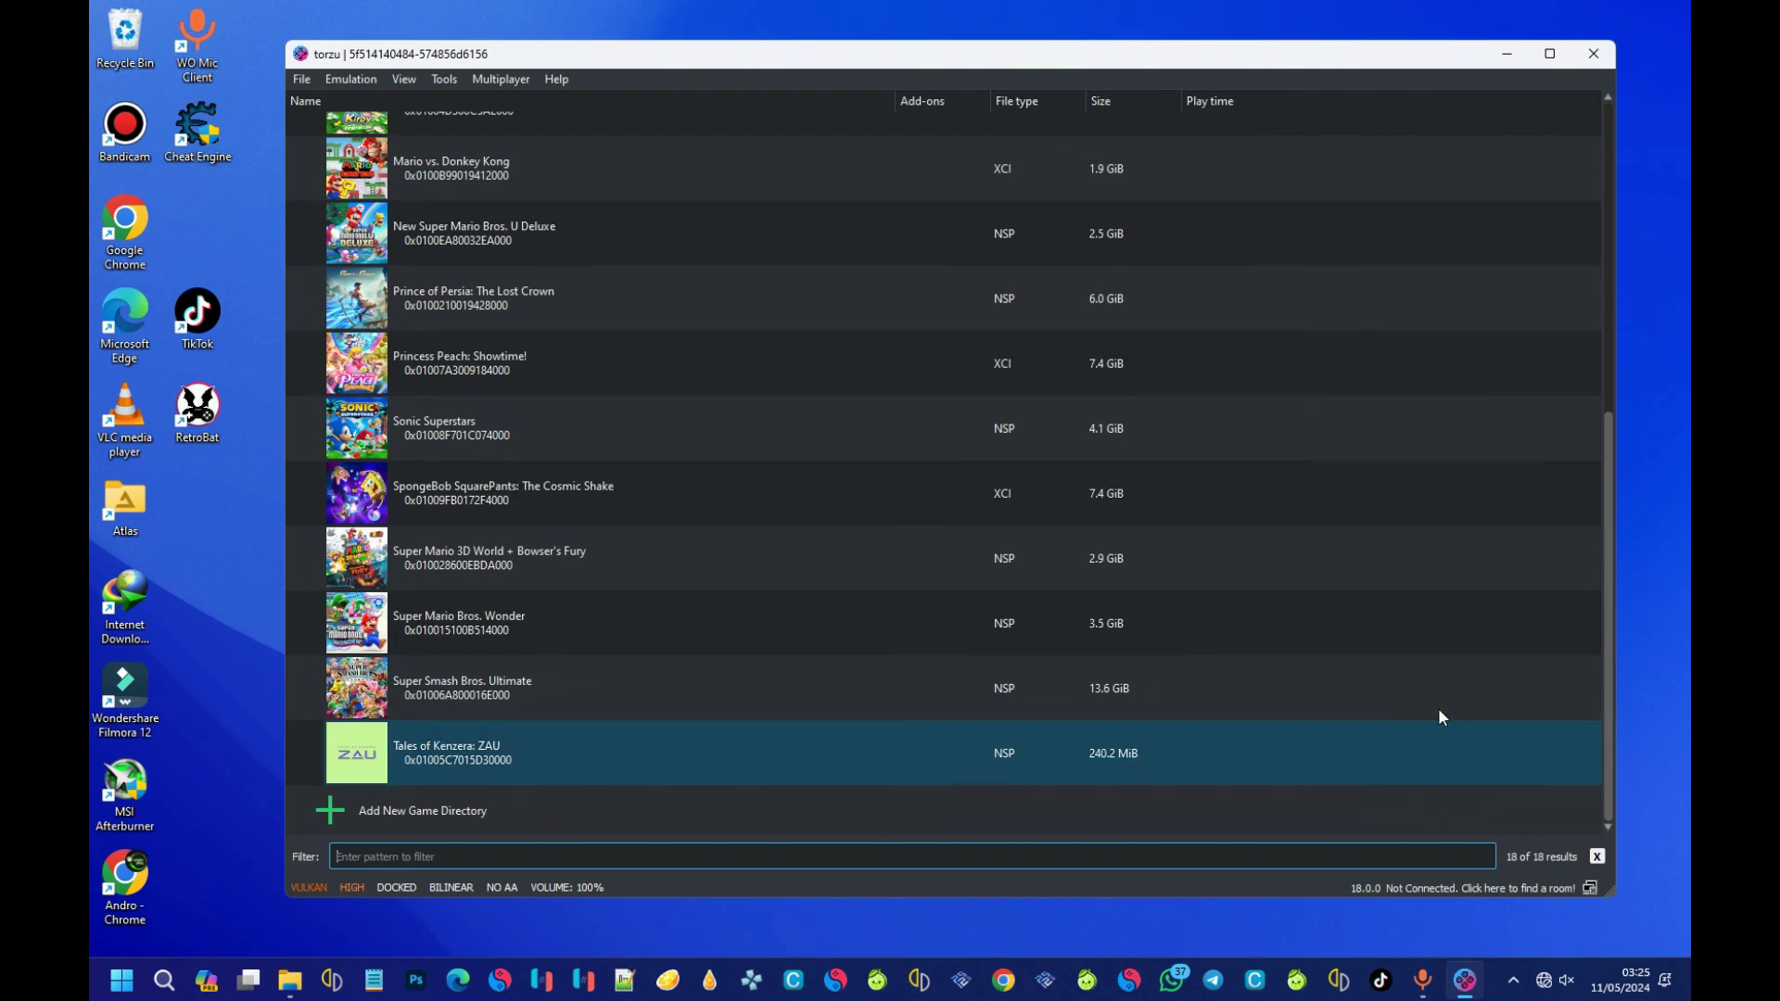
scroll(982, 472, "up", 3)
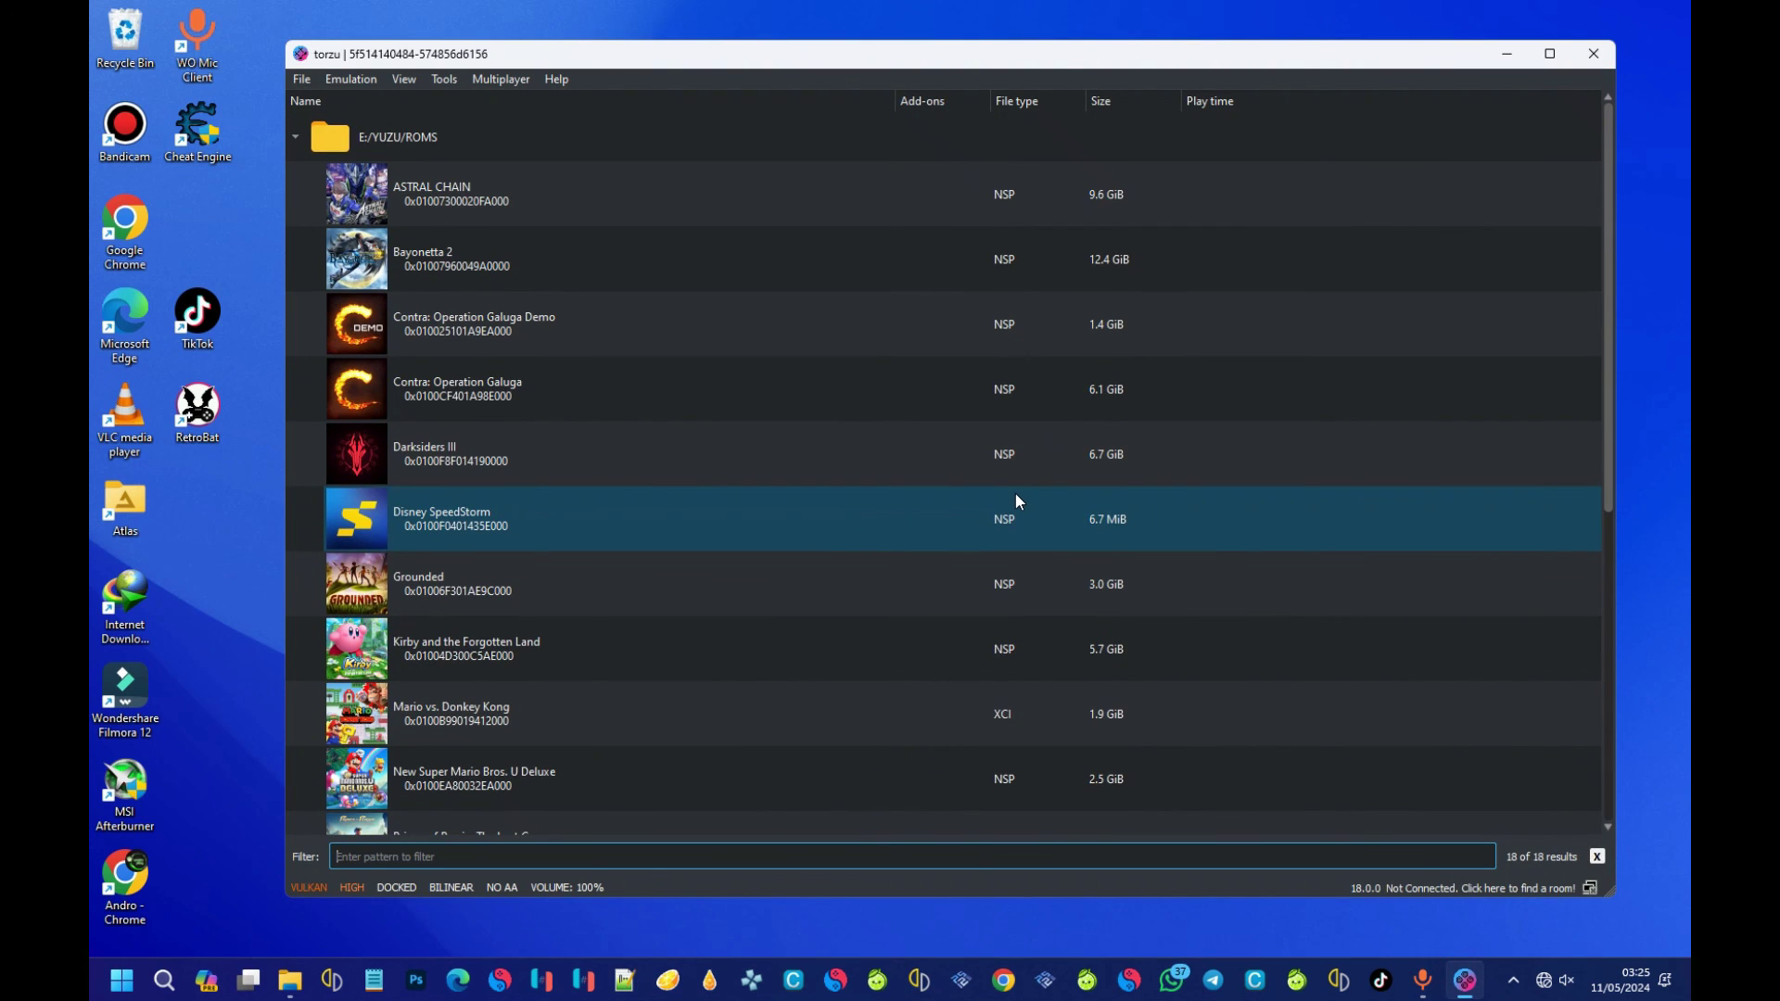
scroll(1015, 493, "down", 3)
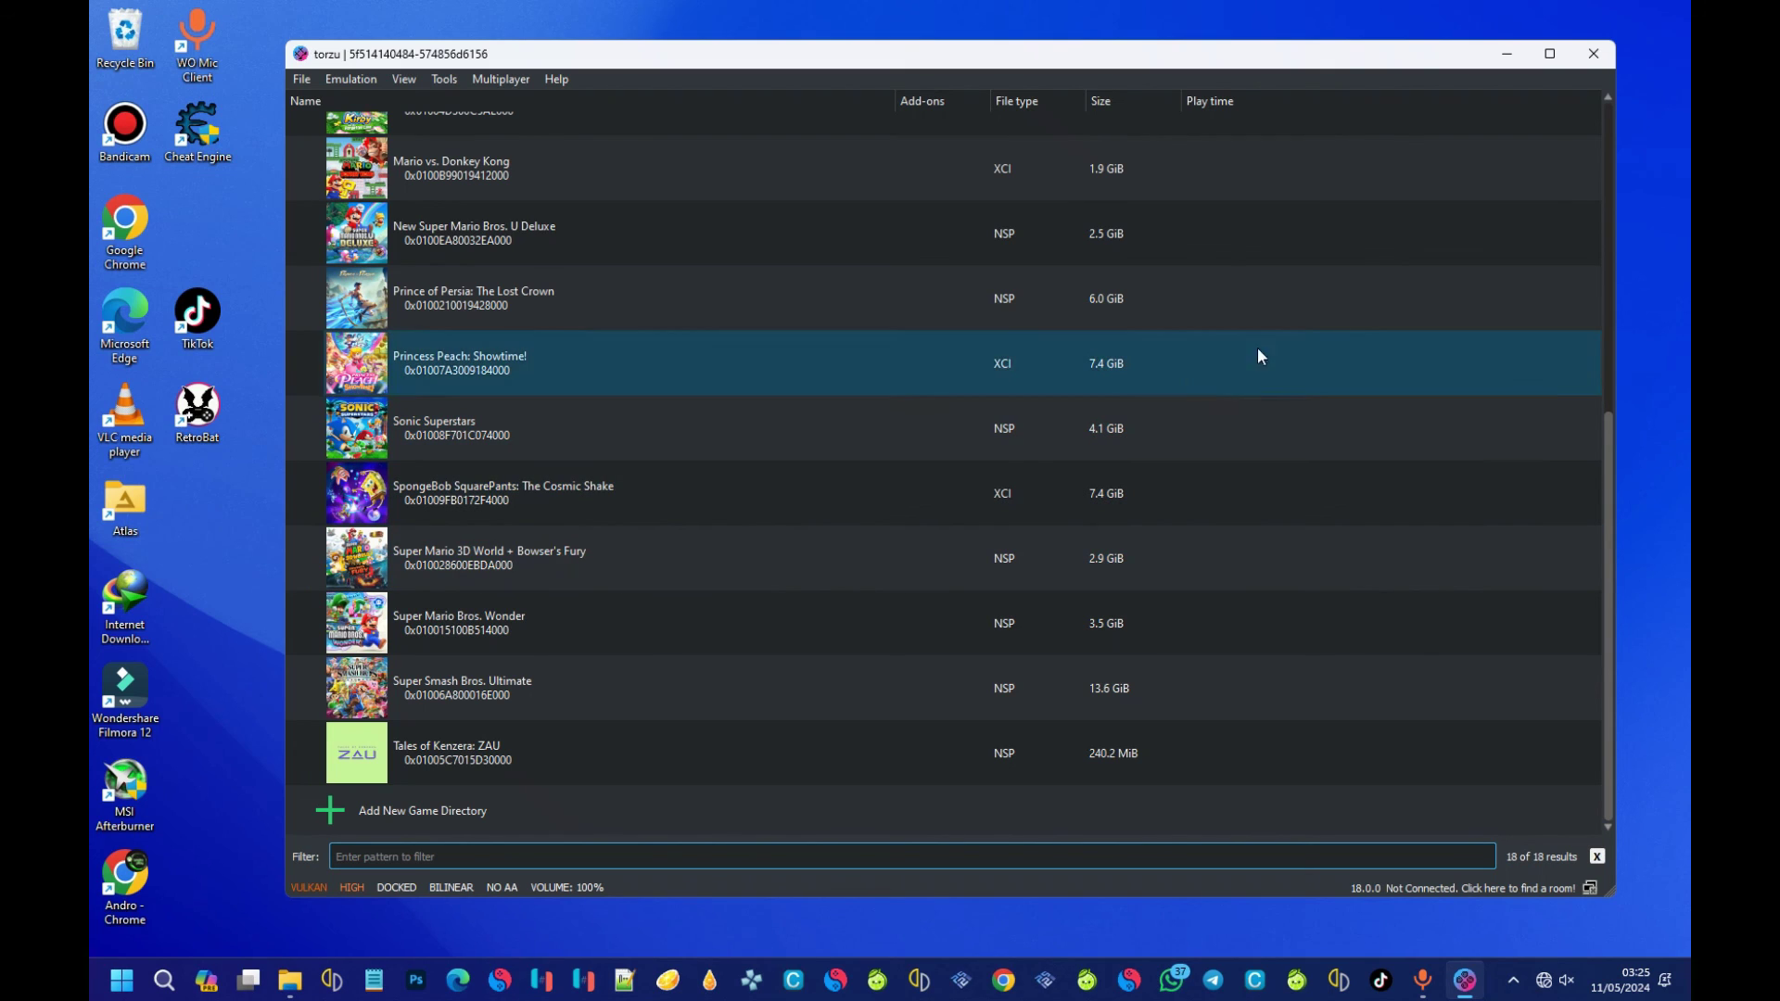
scroll(1443, 241, "up", 3)
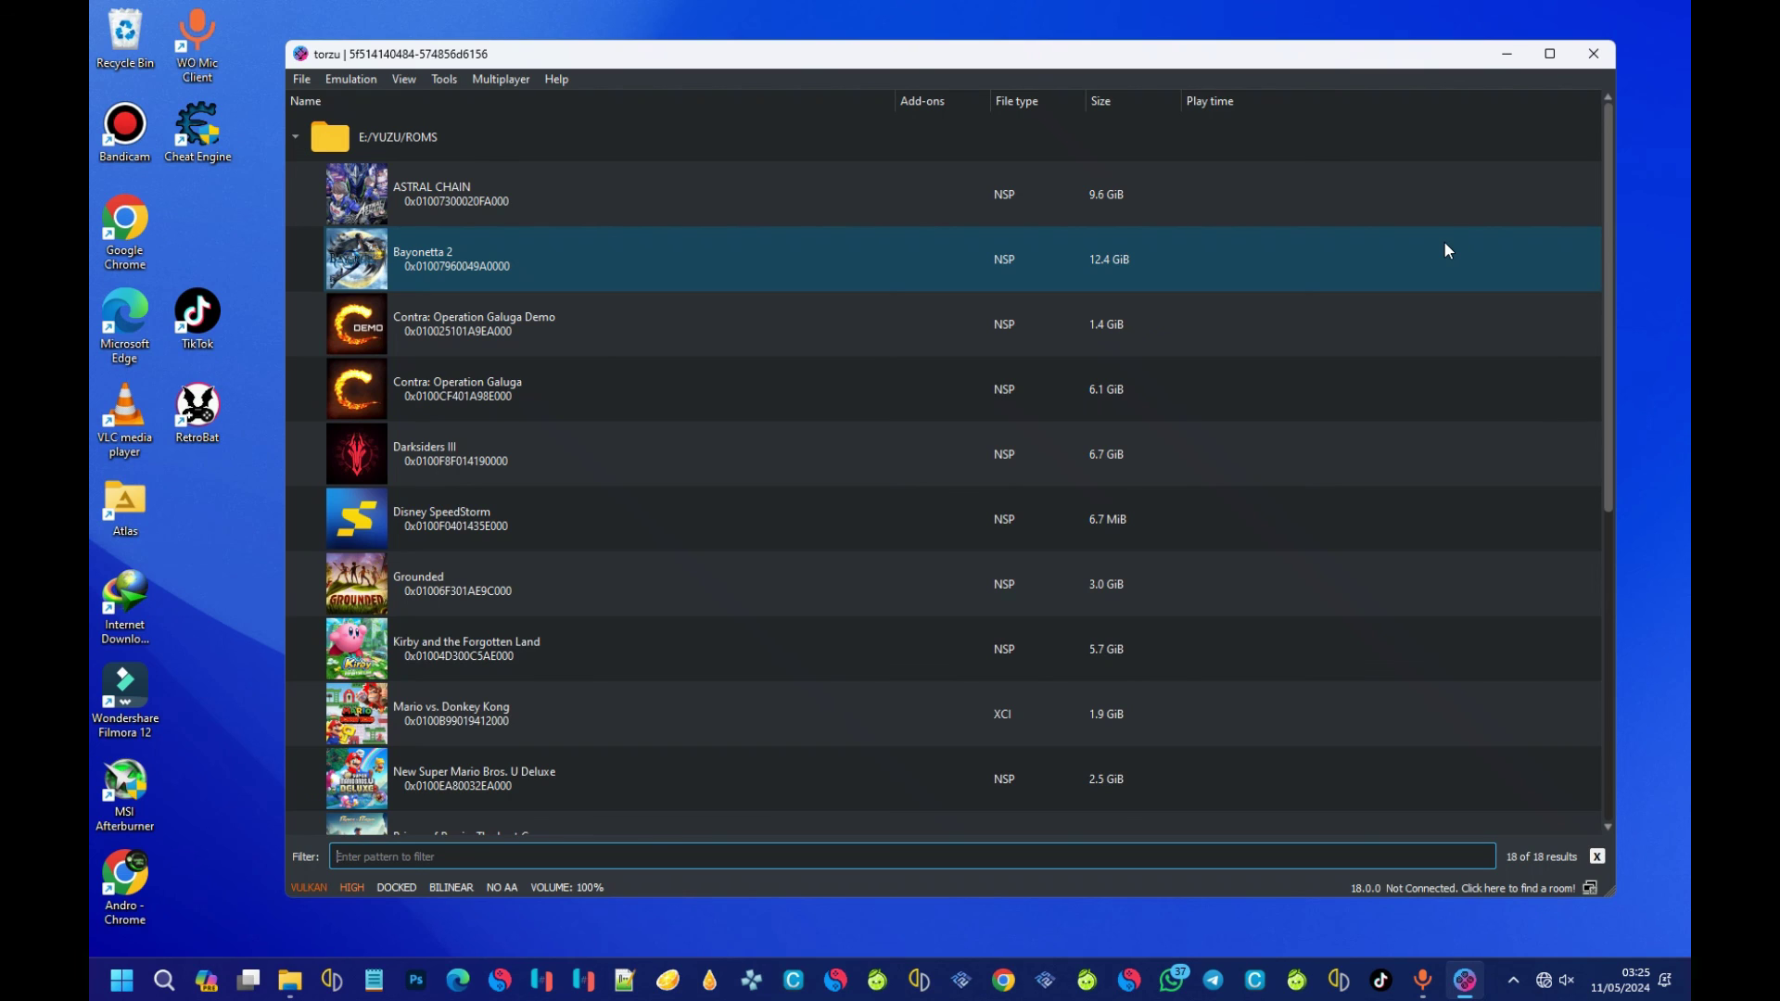
Examine the graphics memory in the display adaptor properties for Display 1, with torzu and Settings minimized and the dialog moved to mid-desktop.
left_click(1506, 53)
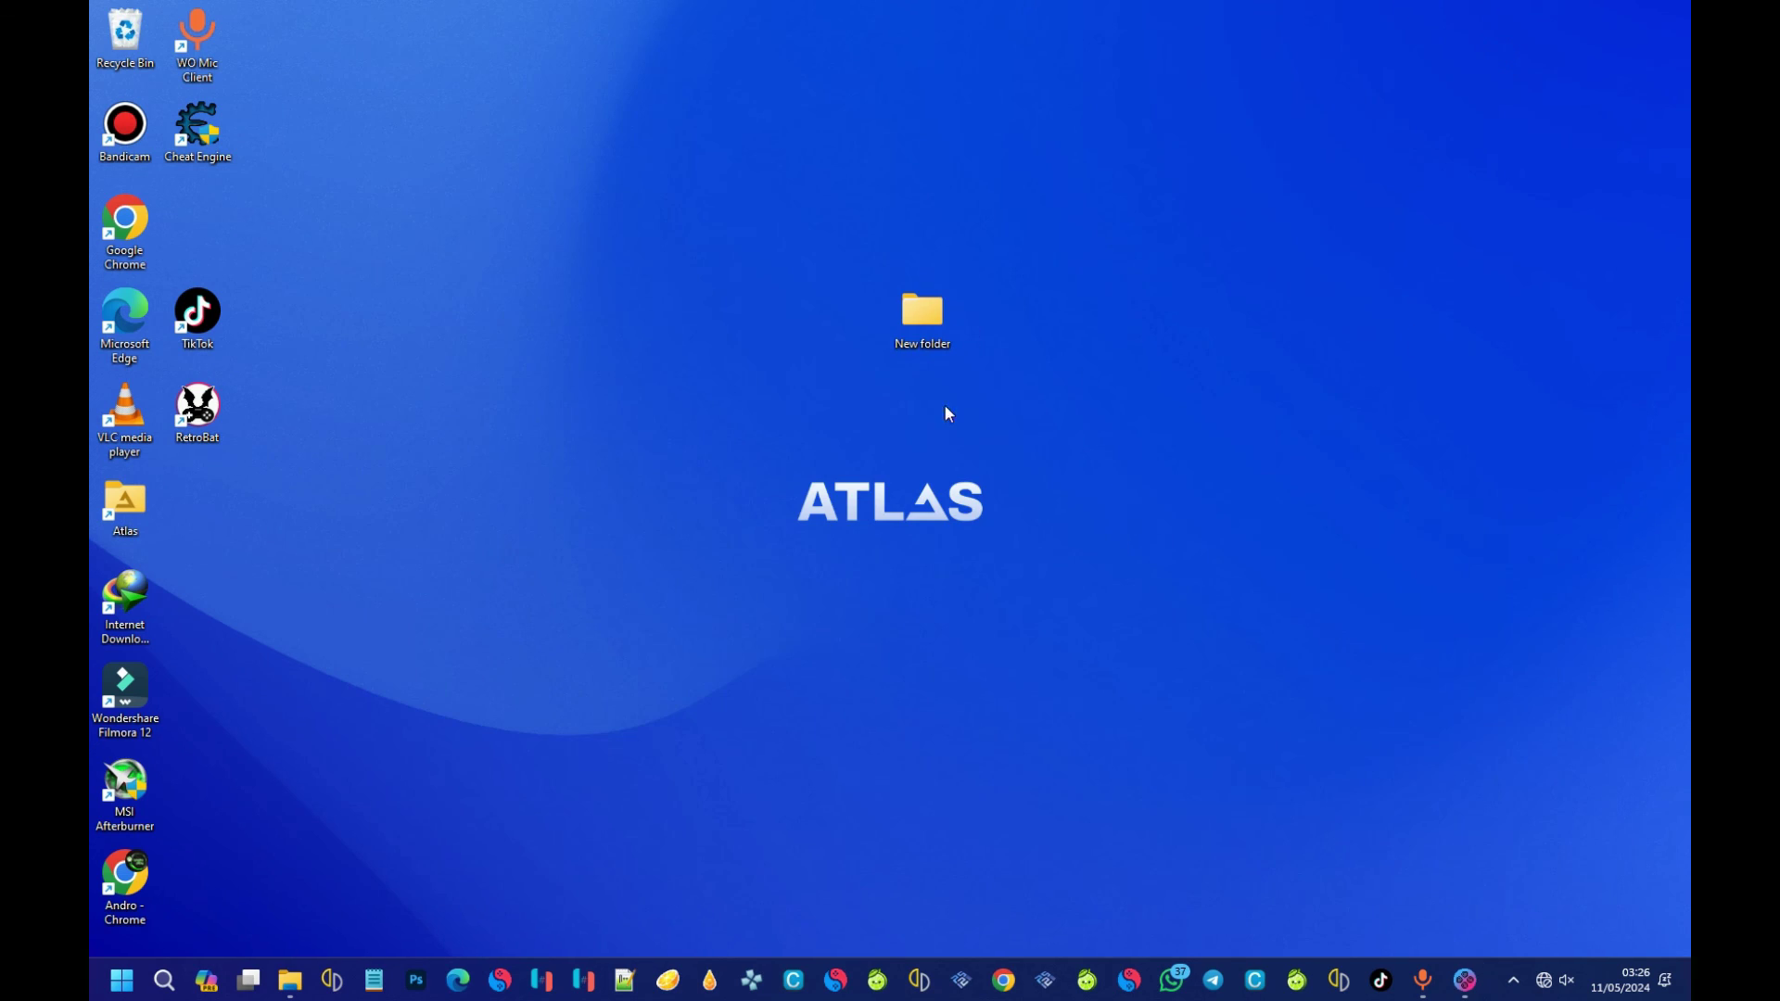
right_click(580, 422)
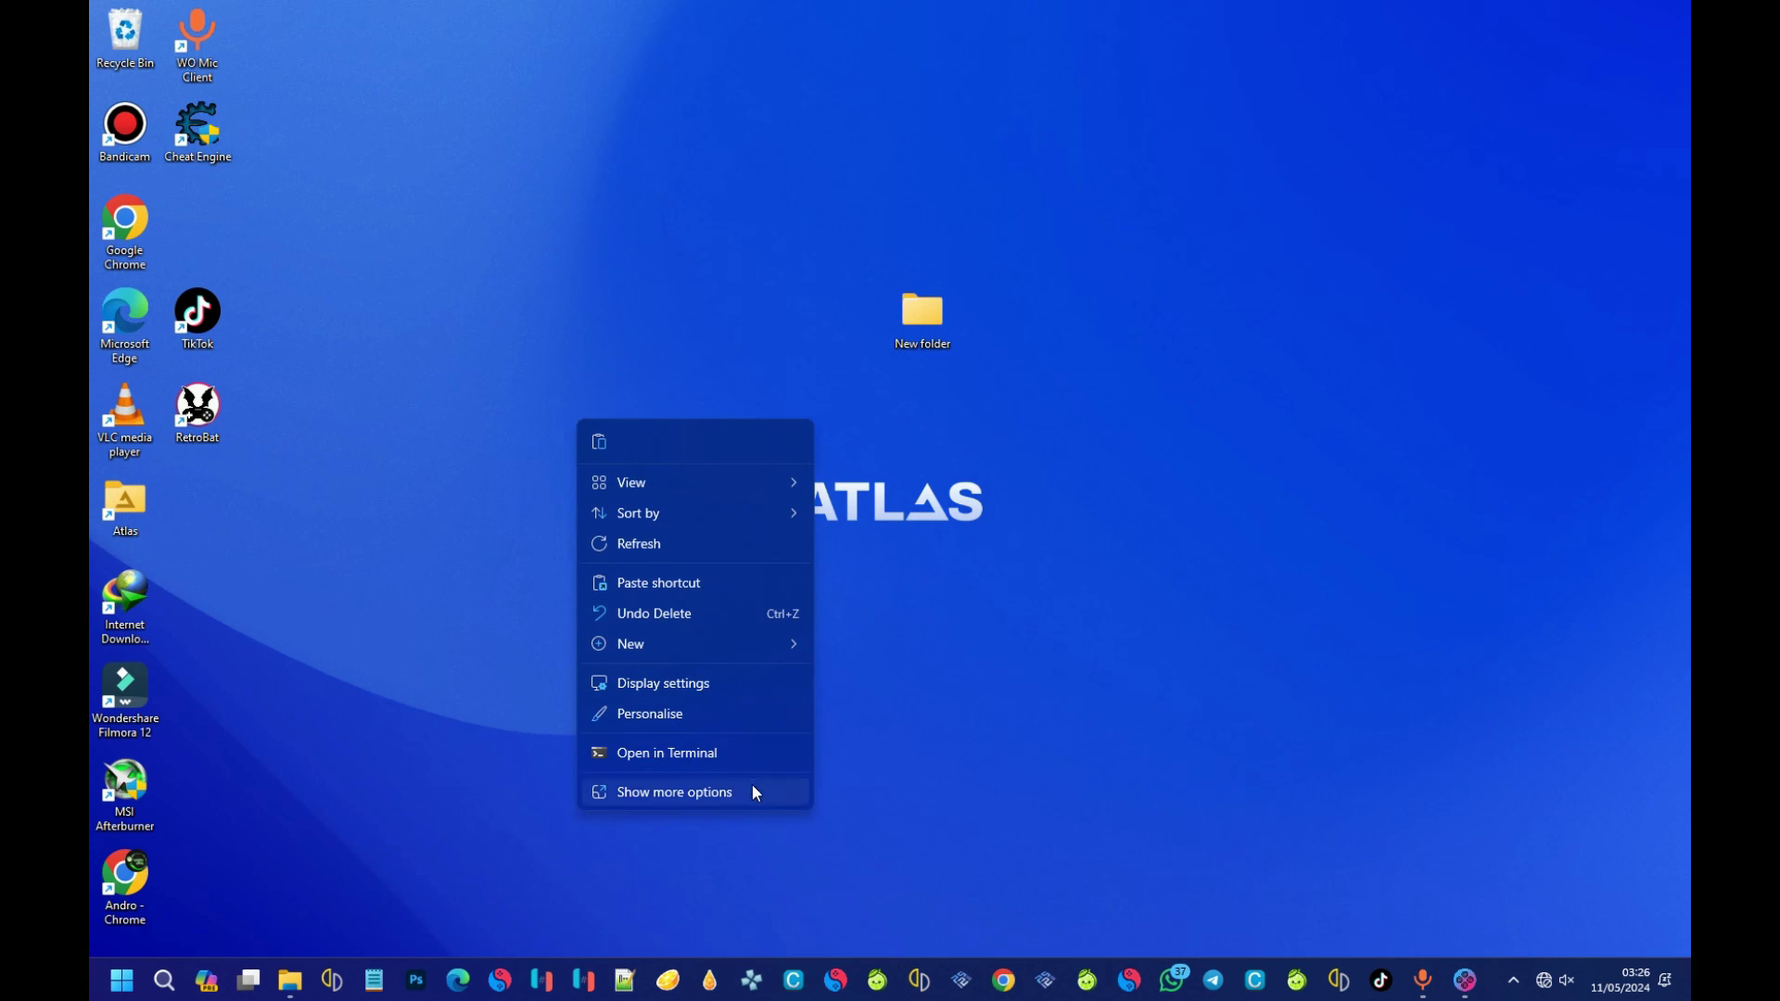
left_click(695, 688)
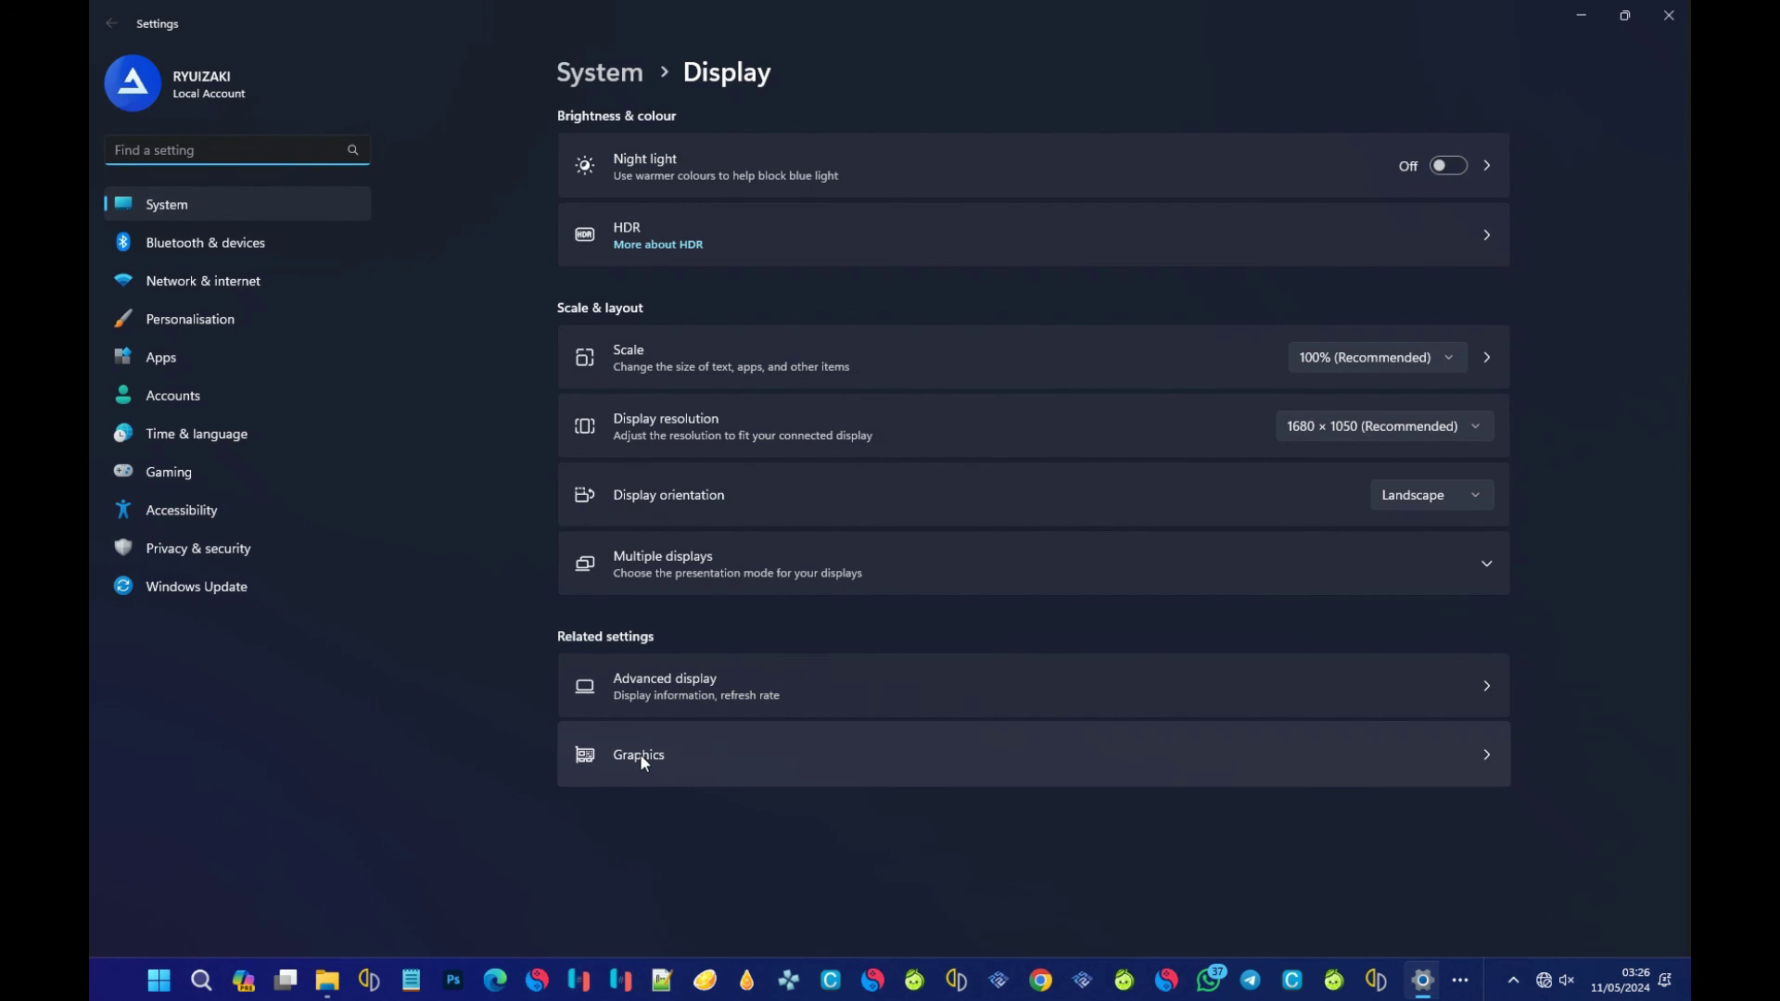
left_click(684, 699)
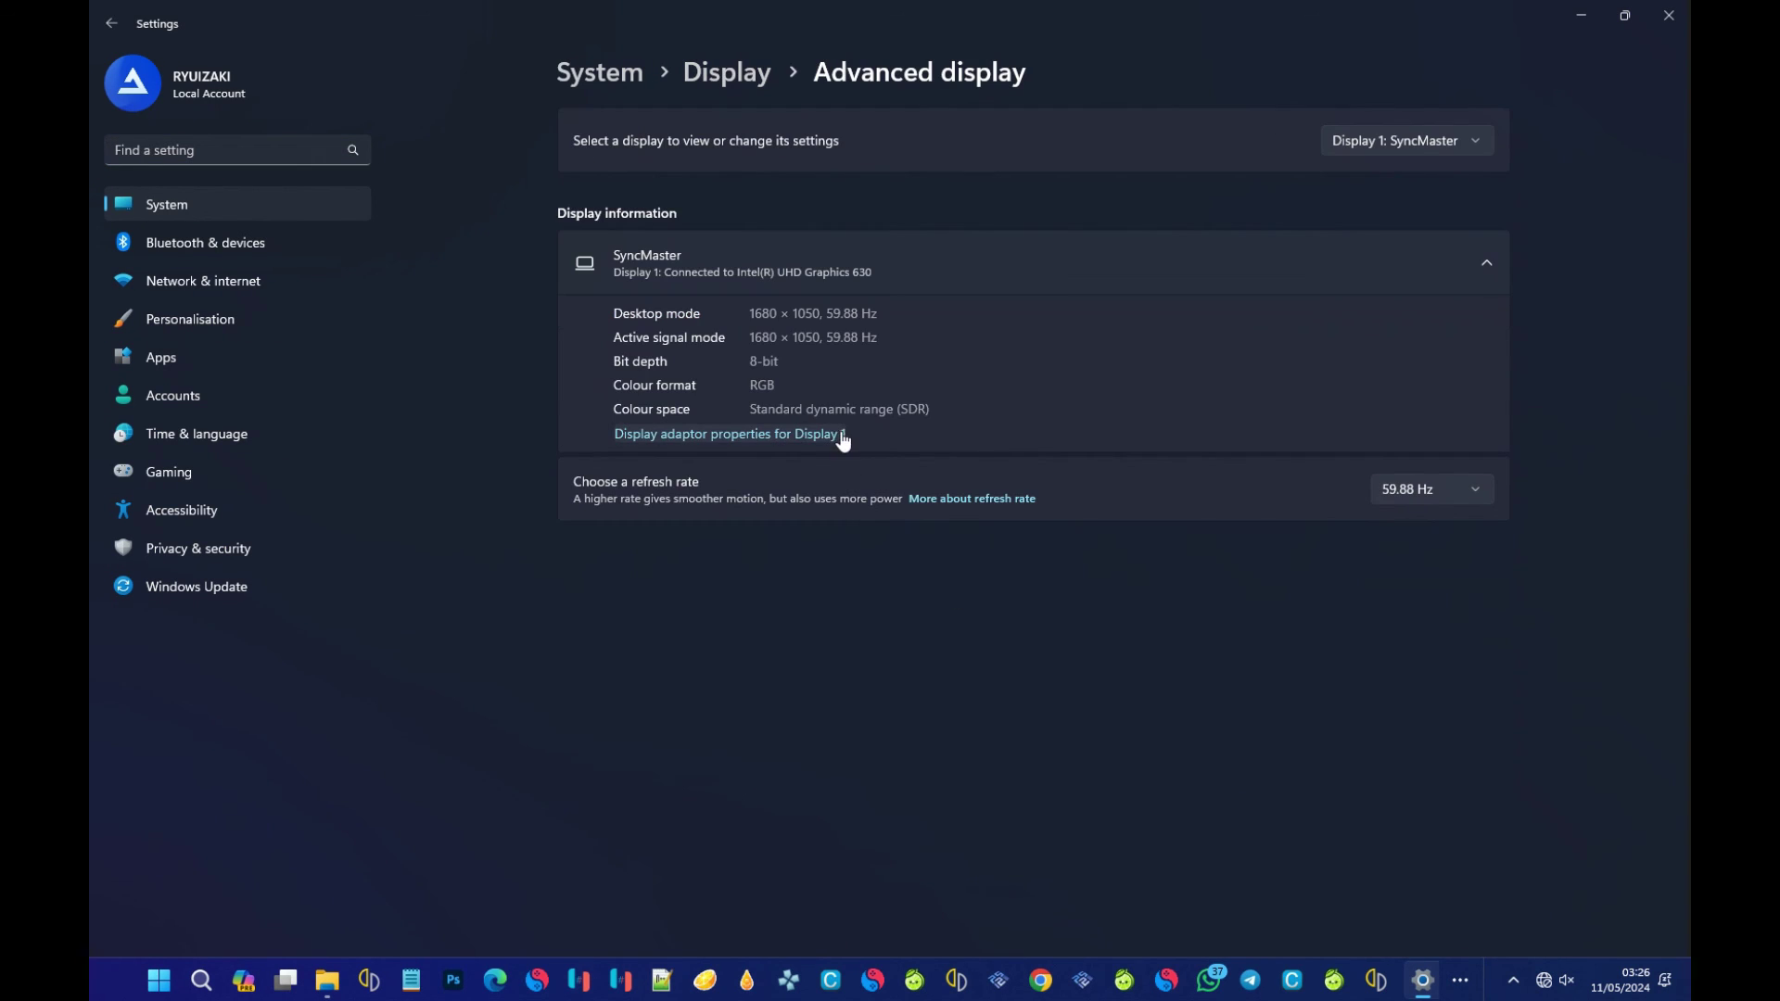
left_click(715, 435)
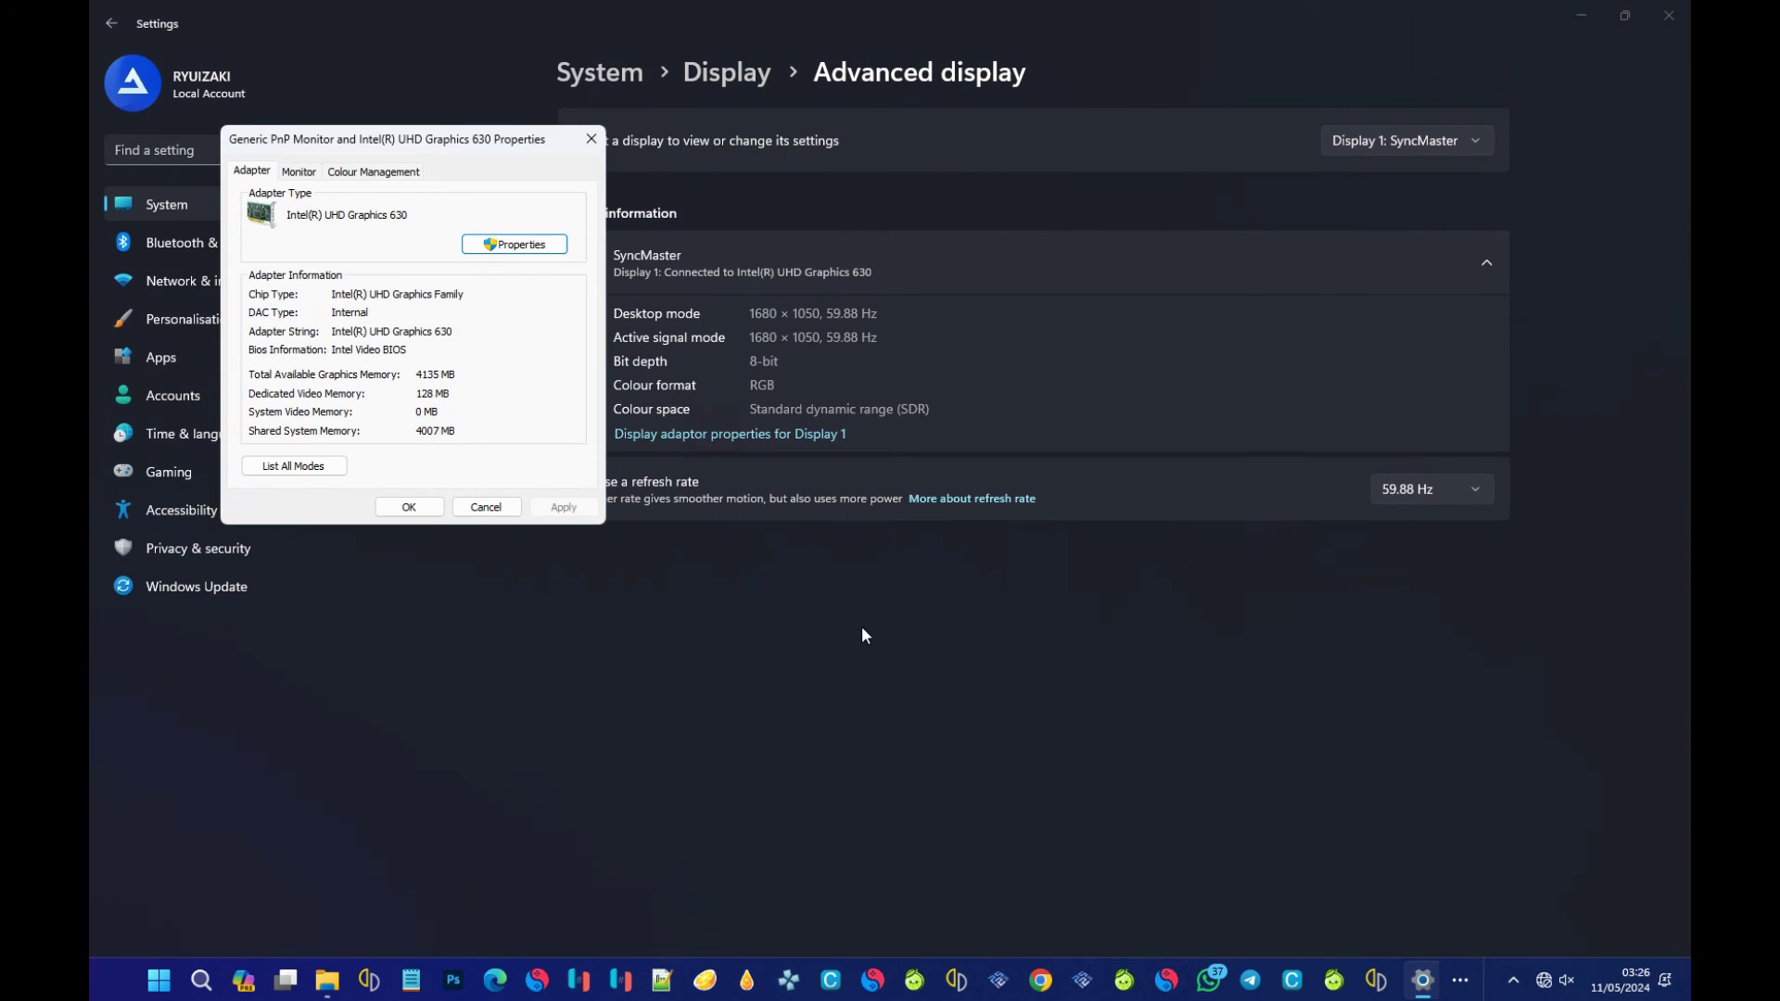
left_click(1573, 13)
left_click_drag(443, 145, 898, 167)
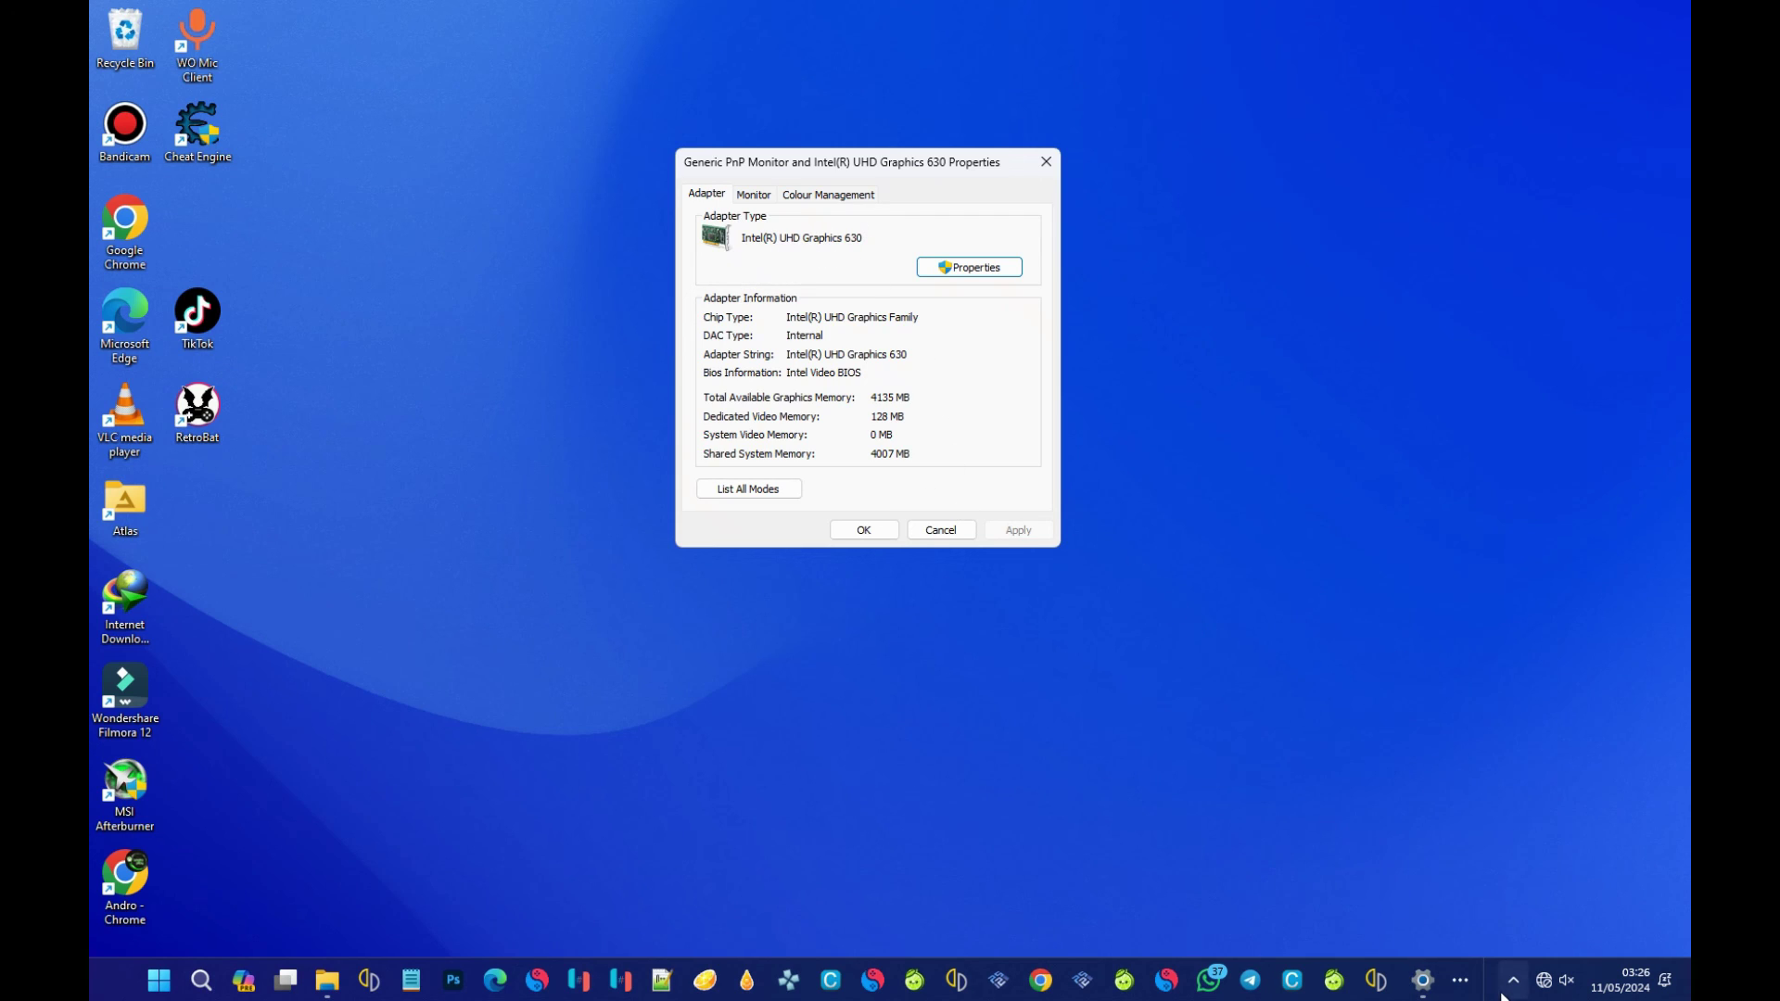
Switch back to torzu and look through the games in the E:/YUZU/ROMS directory.
left_click(1459, 979)
left_click(1484, 935)
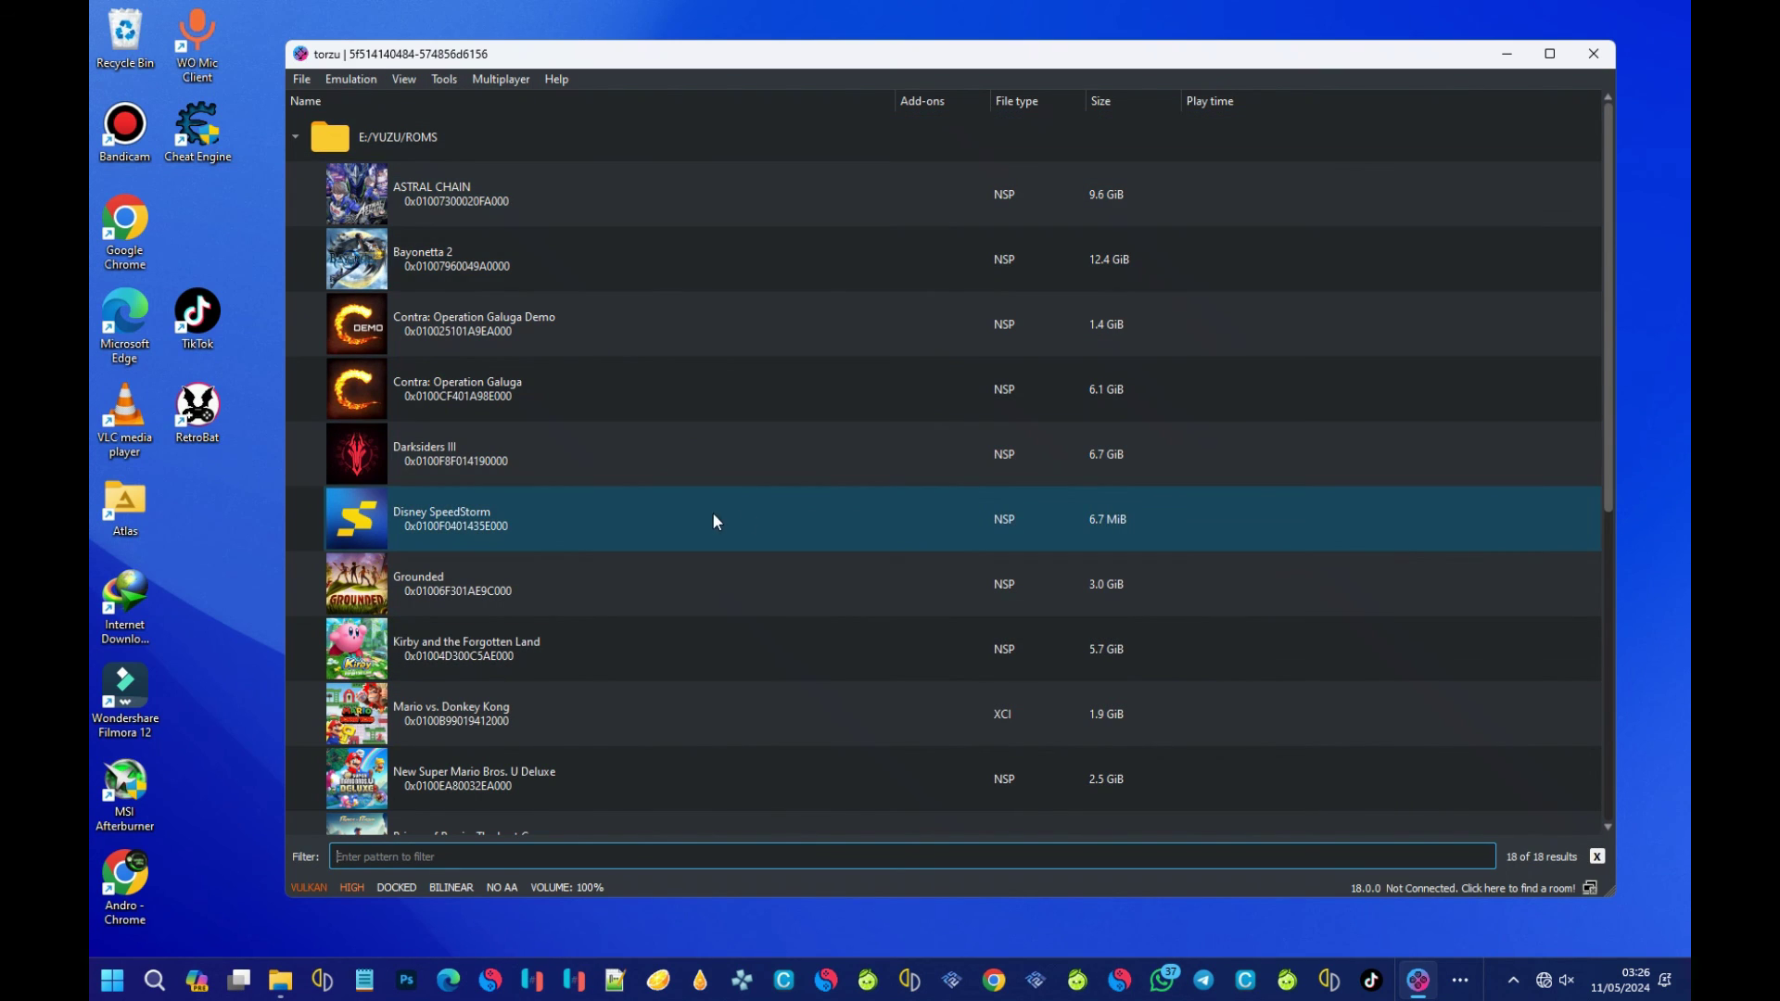
scroll(733, 565, "down", 5)
scroll(691, 653, "up", 6)
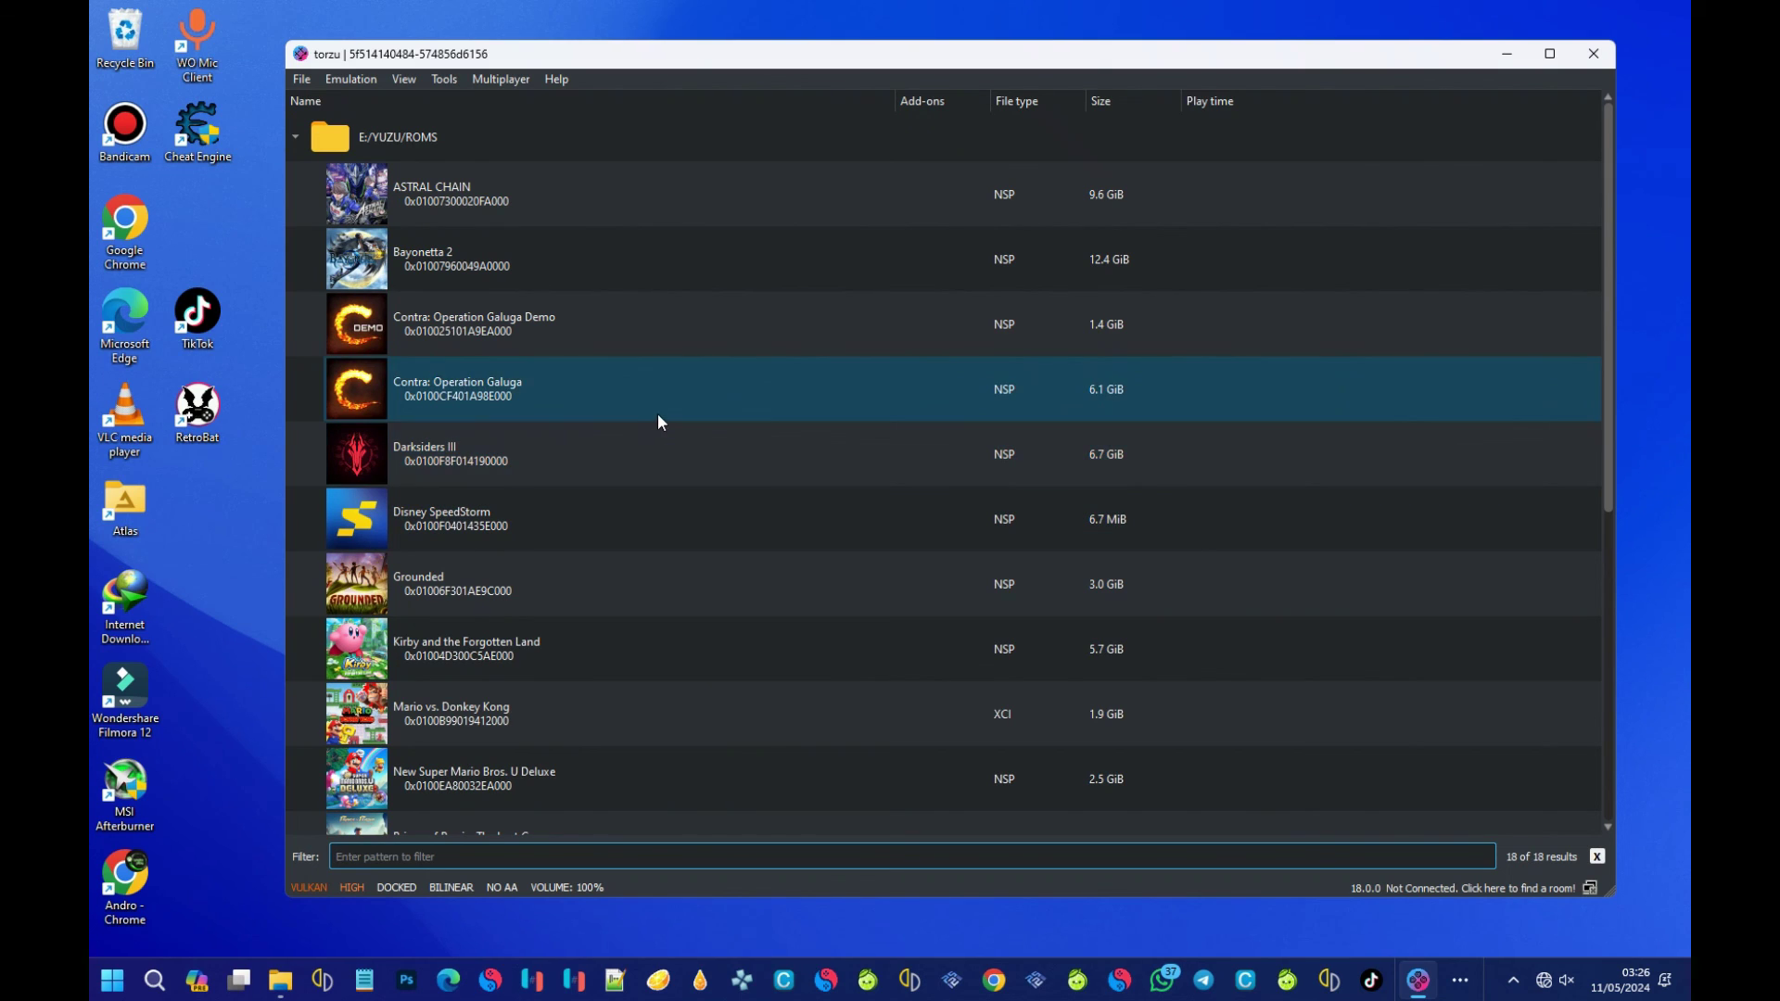
scroll(639, 468, "down", 3)
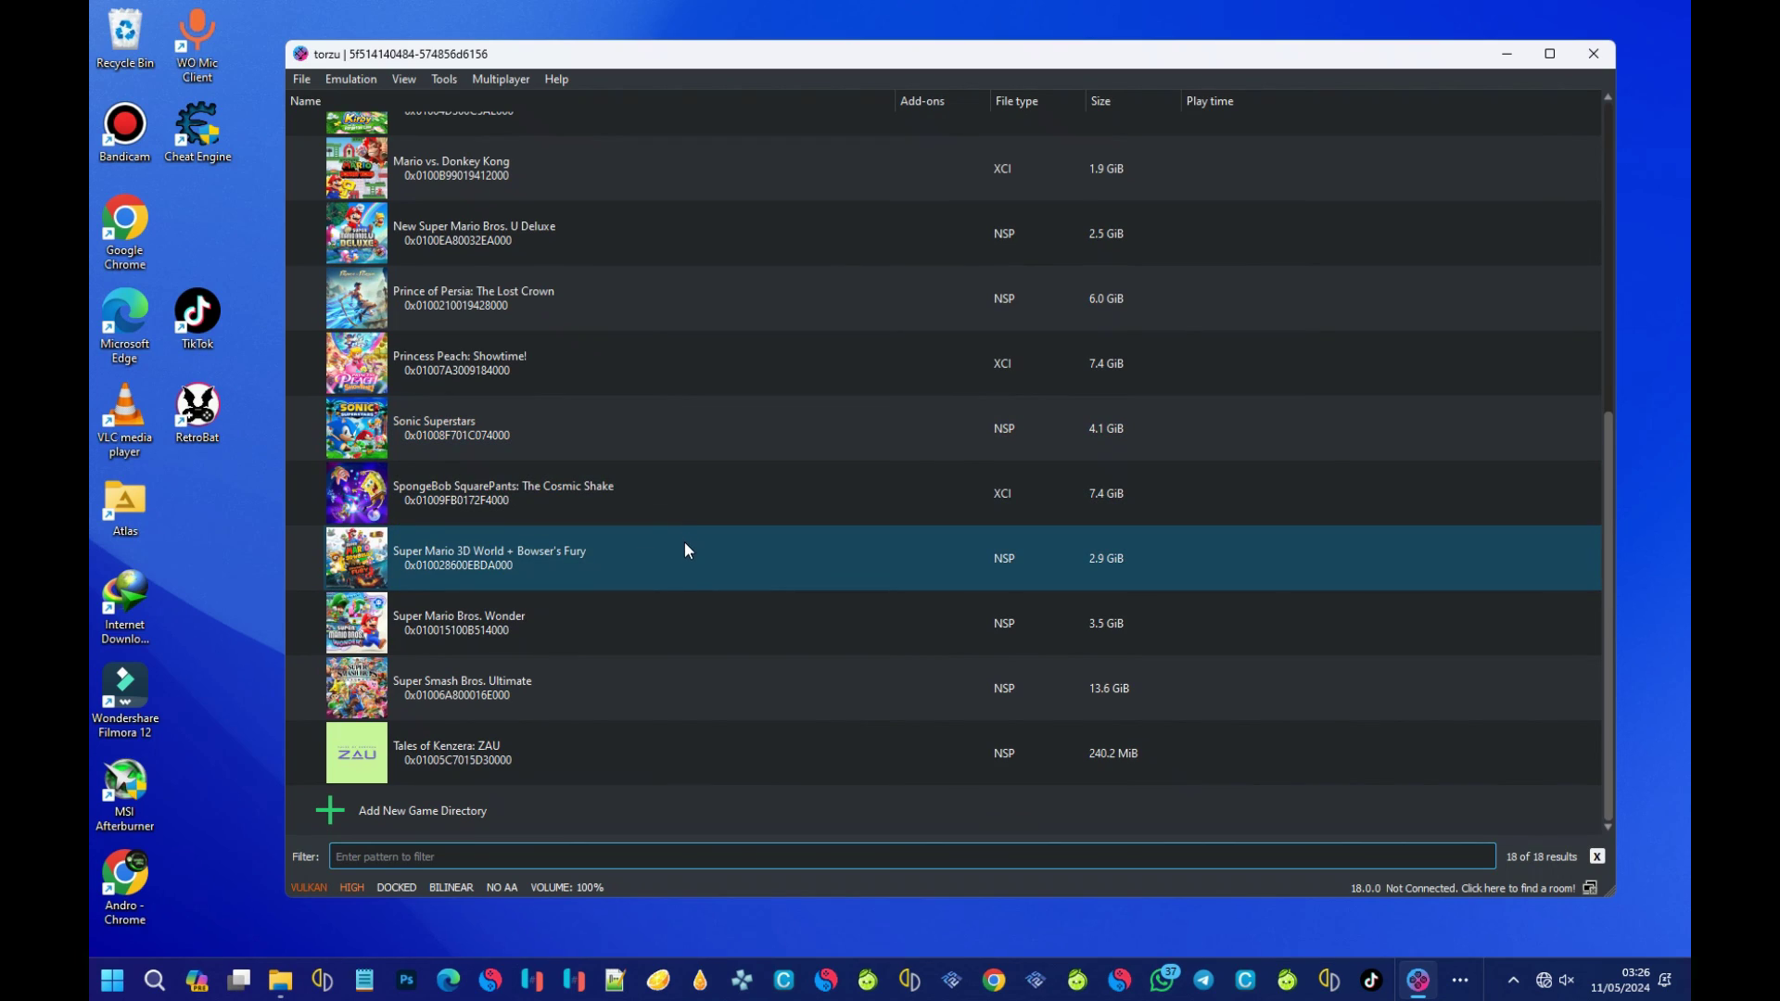